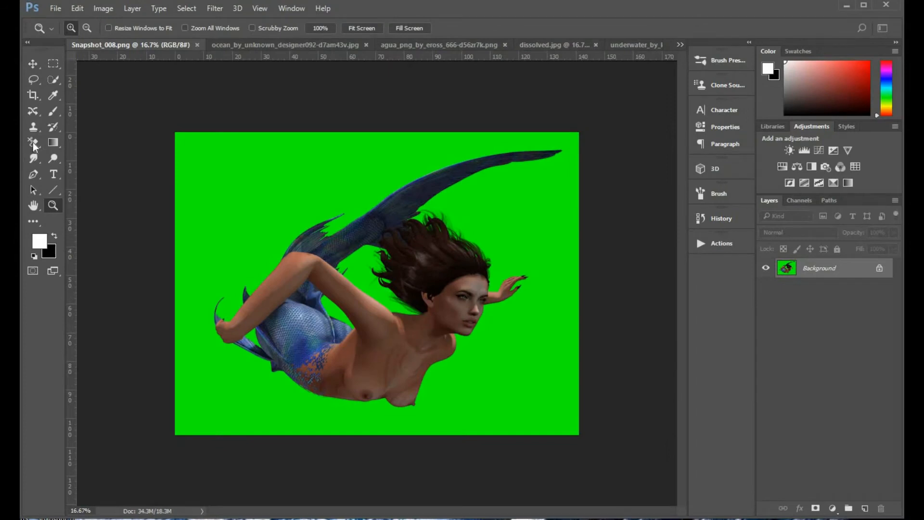
Step: Erase the green background around the mermaid with the Background Eraser at 100% tolerance, size 4400
{"action": "left_click", "coordinate": [33, 142]}
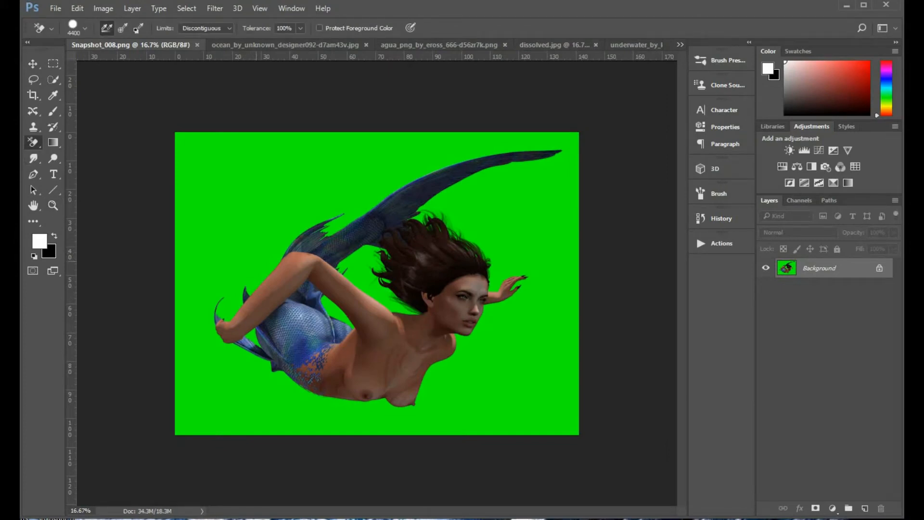
{"action": "left_click", "coordinate": [295, 278]}
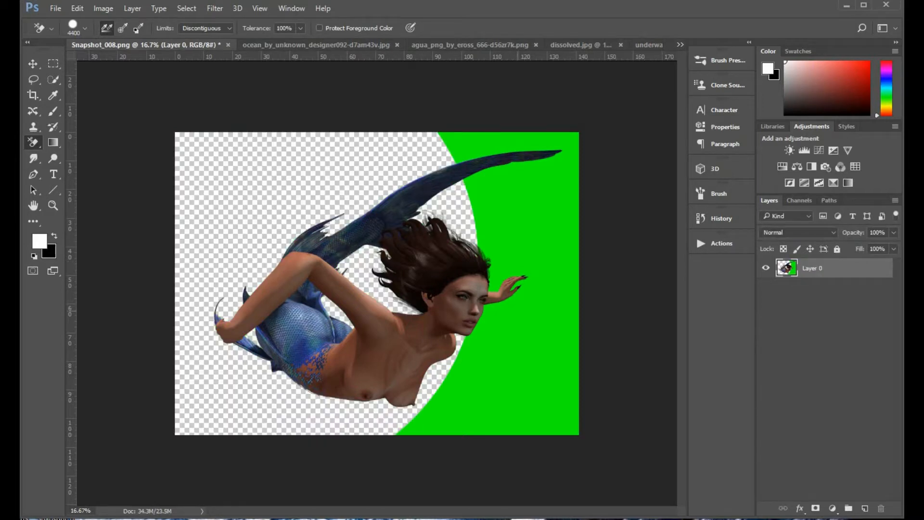
{"action": "left_click", "coordinate": [518, 310]}
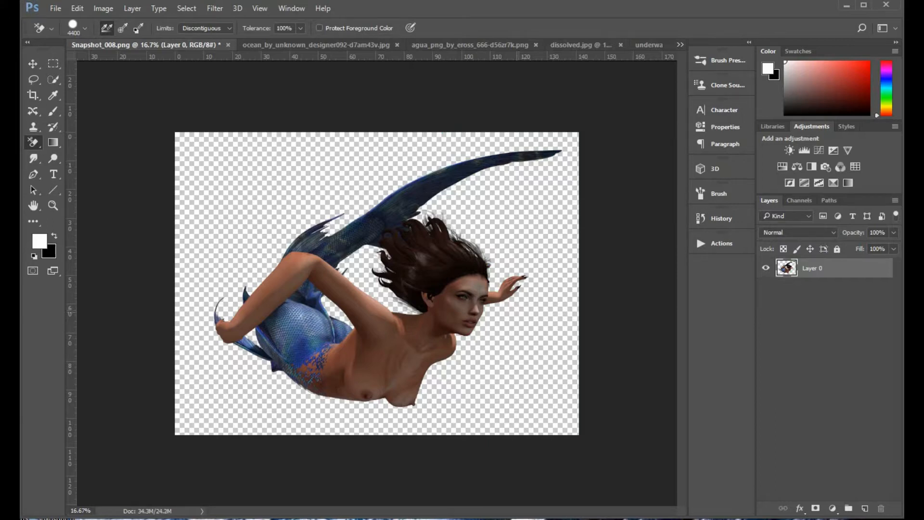
Step: Add a new empty layer above the mermaid layer and clip it to Layer 0
{"action": "left_click", "coordinate": [53, 205]}
{"action": "left_click", "coordinate": [396, 266]}
{"action": "left_click", "coordinate": [396, 266]}
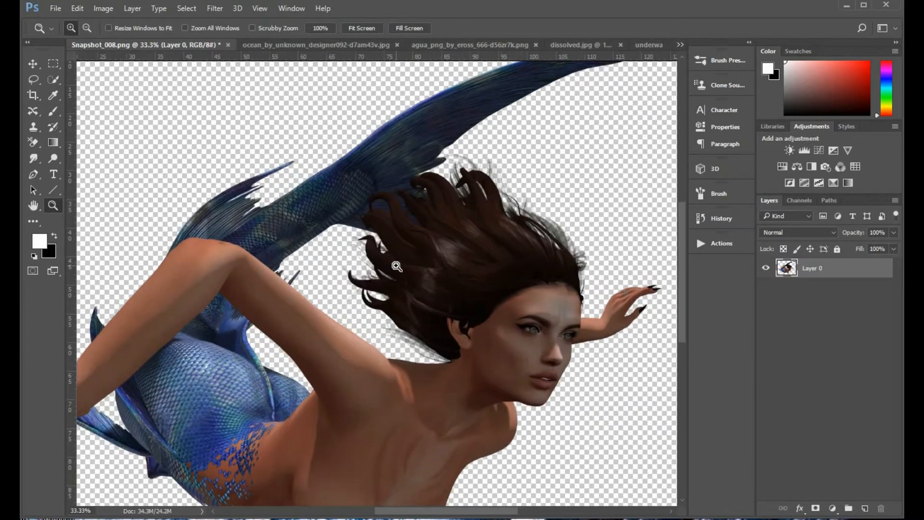
{"action": "left_click", "coordinate": [397, 266]}
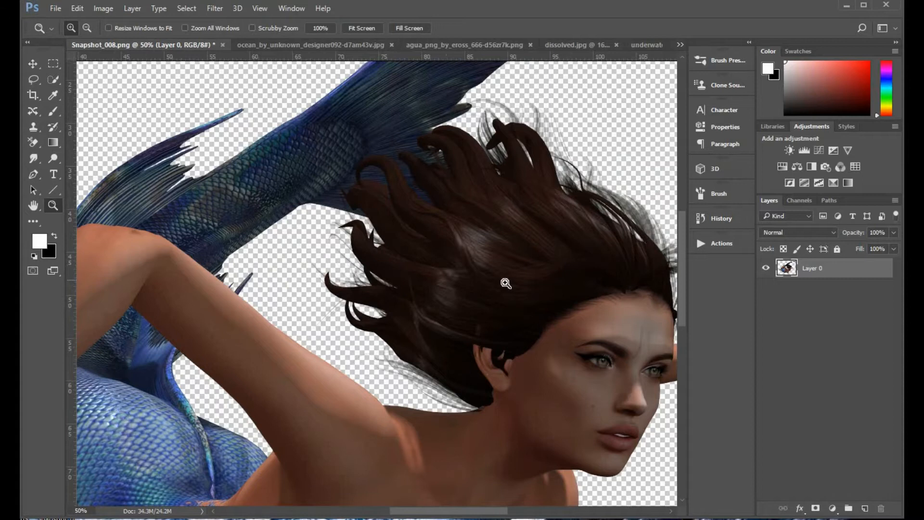
{"action": "left_click_drag", "start_coordinate": [472, 264], "coordinate": [391, 278]}
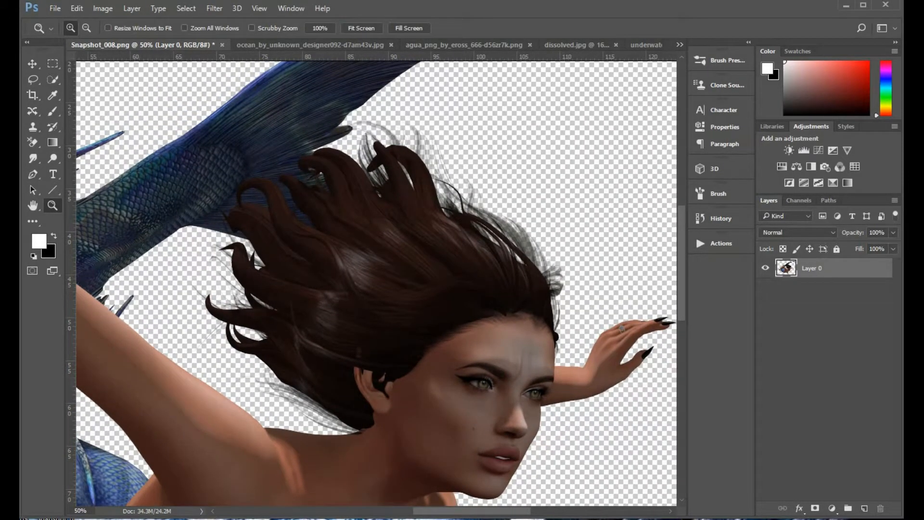
{"action": "left_click", "coordinate": [864, 508]}
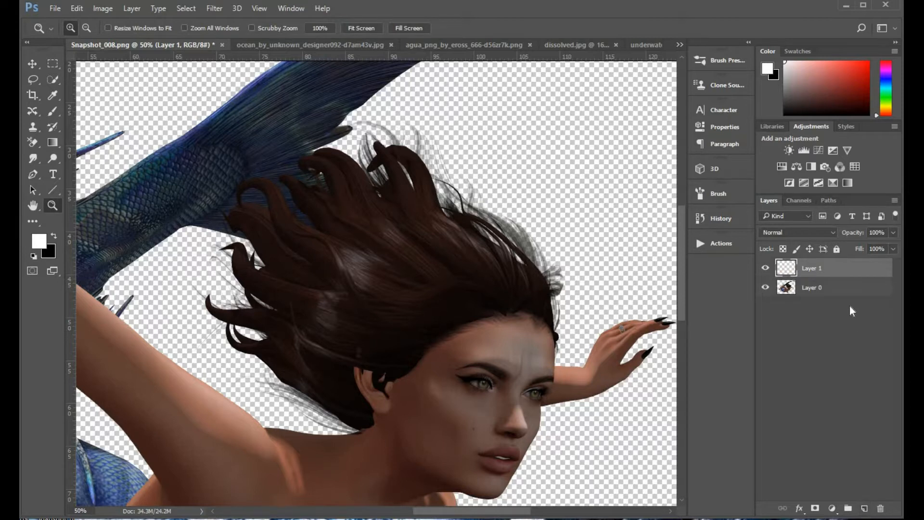
{"action": "left_click", "coordinate": [856, 275], "text": "alt"}
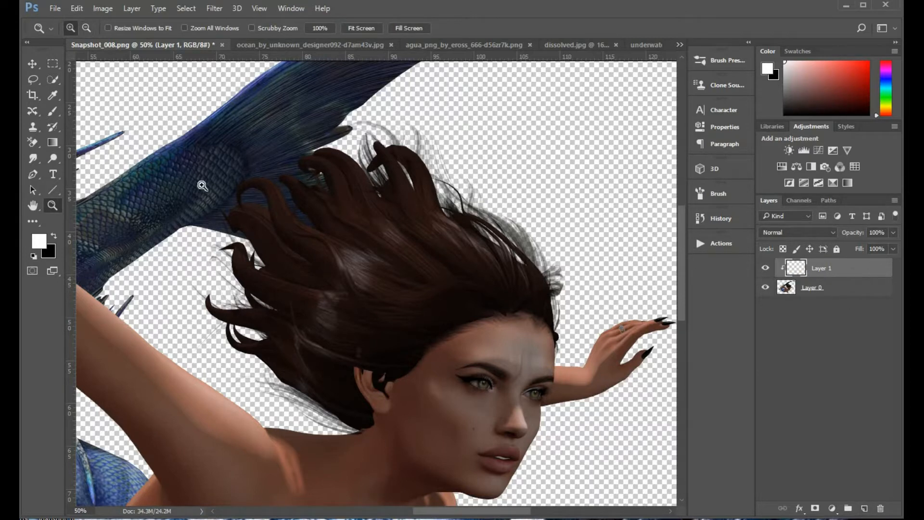
Step: Sample a dark brown from the mermaid's hair for the brush and set Layer 1's blend mode to Hue
{"action": "left_click", "coordinate": [53, 95]}
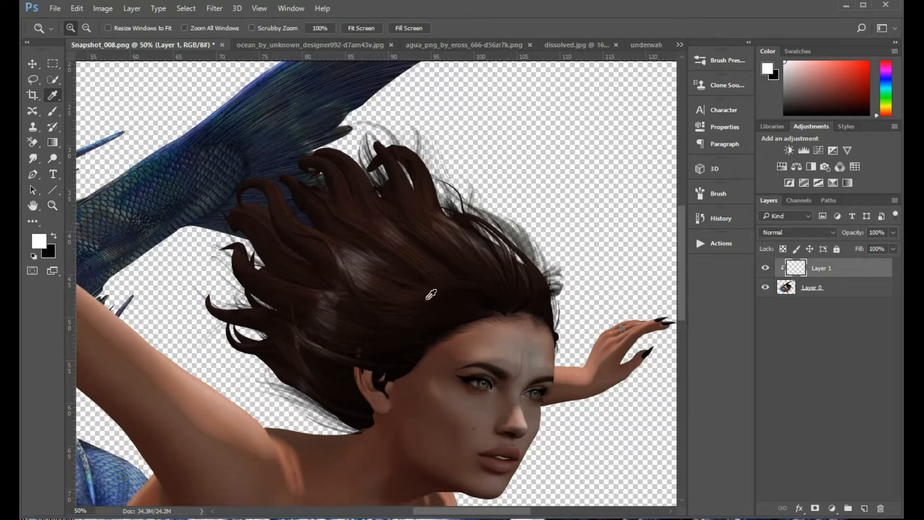
{"action": "left_click", "coordinate": [475, 276]}
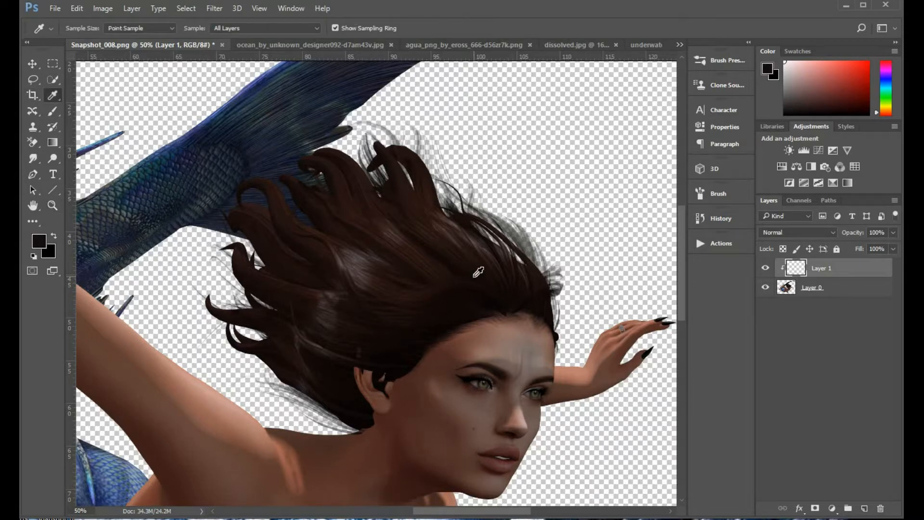
{"action": "left_click", "coordinate": [454, 249]}
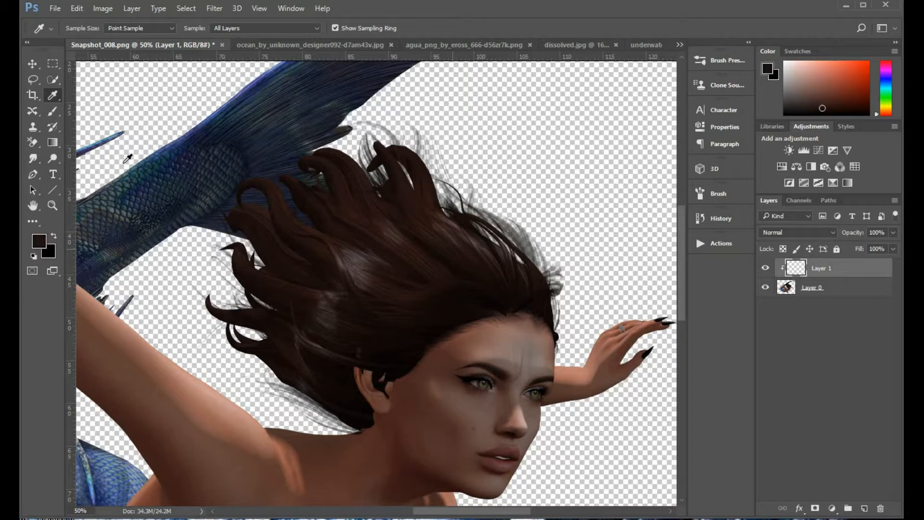
{"action": "left_click", "coordinate": [50, 110]}
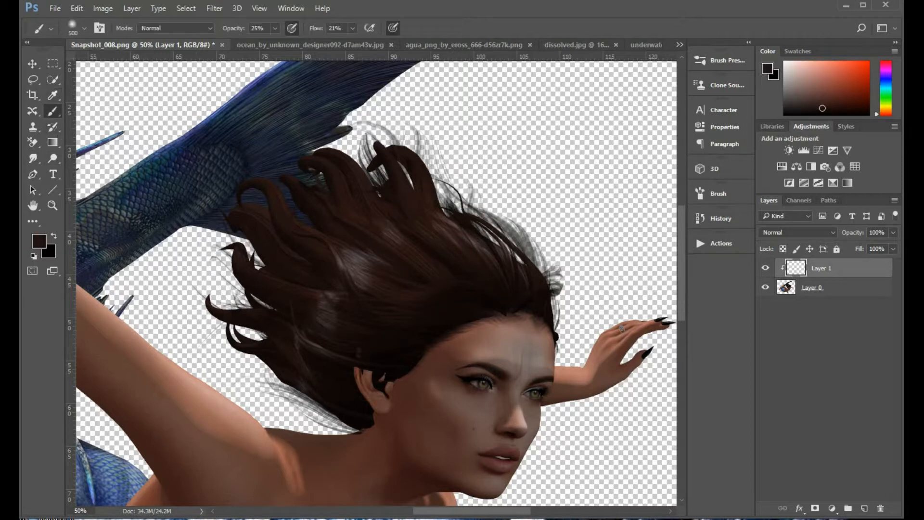
{"action": "left_click", "coordinate": [821, 232]}
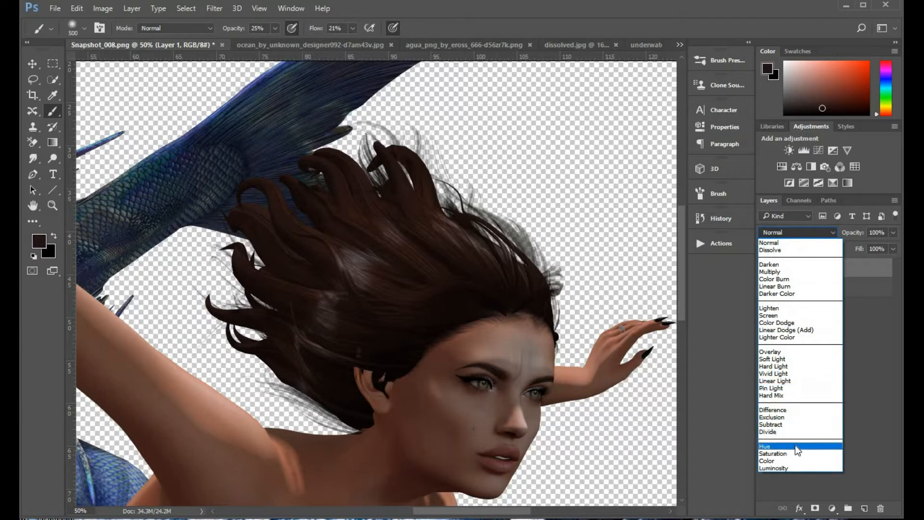
{"action": "left_click", "coordinate": [795, 445]}
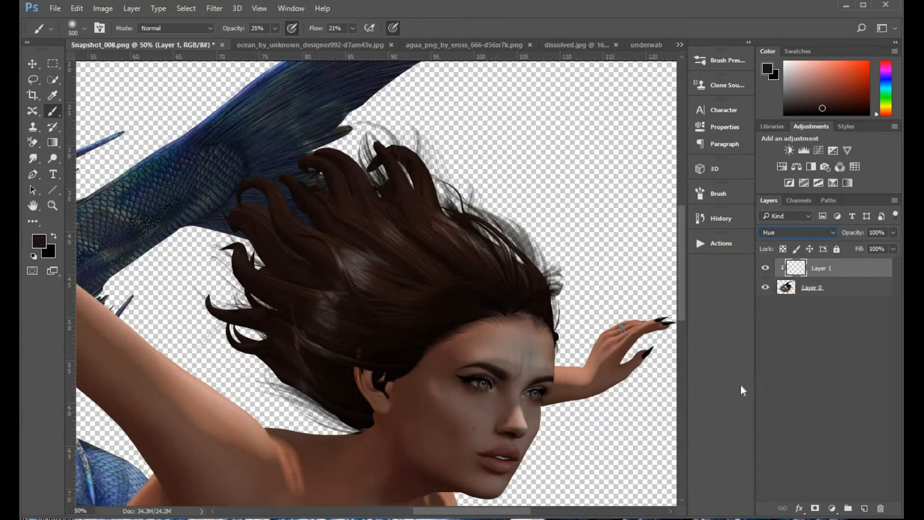
Step: Paint the sampled brown over the fine strands along the hair's outer edge with a size 70 brush at 100% opacity and flow
{"action": "left_click", "coordinate": [276, 30]}
{"action": "left_click_drag", "start_coordinate": [339, 45], "coordinate": [403, 49]}
{"action": "left_click", "coordinate": [353, 28]}
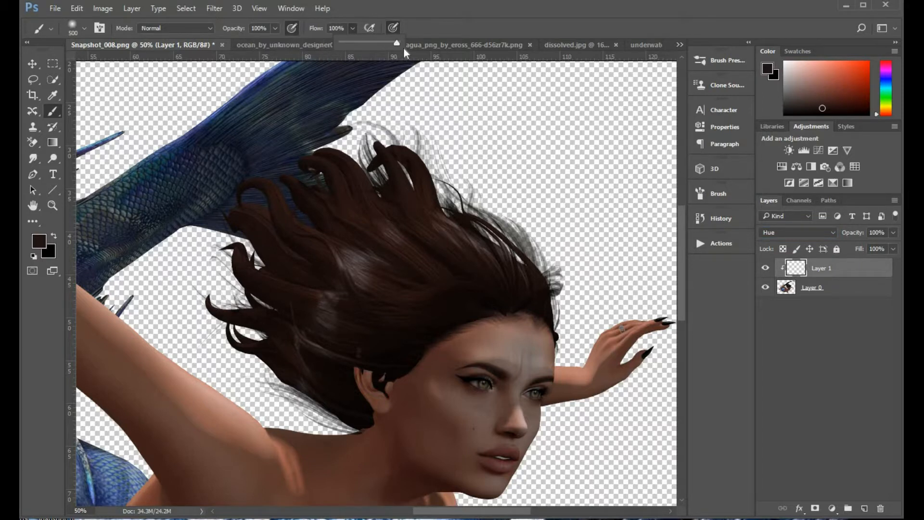
{"action": "left_click", "coordinate": [547, 289]}
{"action": "key", "text": "bracketleft"}
{"action": "key", "text": "bracketleft"}
{"action": "key", "text": "bracketleft"}
{"action": "key", "text": "bracketleft"}
{"action": "key", "text": "bracketleft"}
{"action": "key", "text": "bracketleft"}
{"action": "key", "text": "bracketleft"}
{"action": "key", "text": "bracketleft"}
{"action": "key", "text": "bracketleft"}
{"action": "key", "text": "bracketleft"}
{"action": "key", "text": "bracketleft"}
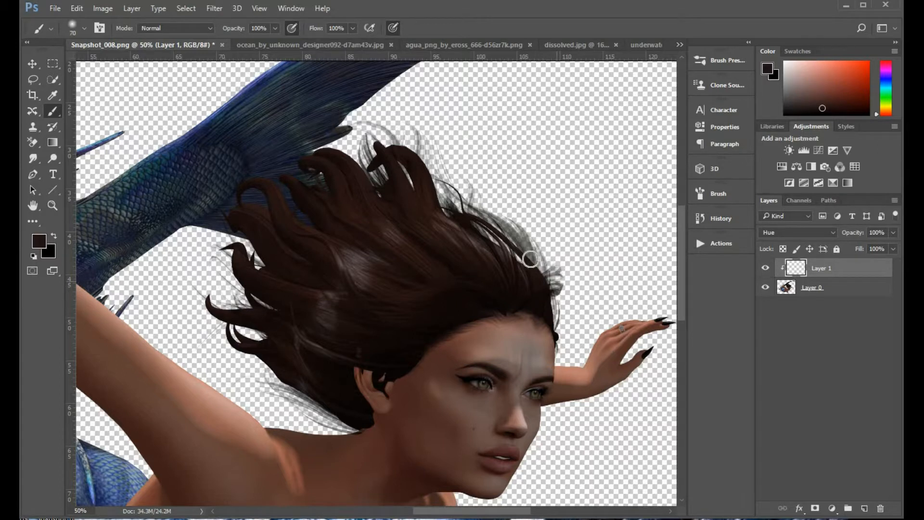
{"action": "mouse_move", "coordinate": [476, 216]}
{"action": "left_mouse_down"}
{"action": "mouse_move", "coordinate": [419, 128]}
{"action": "mouse_move", "coordinate": [421, 189]}
{"action": "mouse_move", "coordinate": [368, 129]}
{"action": "mouse_move", "coordinate": [378, 128]}
{"action": "mouse_move", "coordinate": [388, 139]}
{"action": "mouse_move", "coordinate": [360, 145]}
{"action": "mouse_move", "coordinate": [370, 181]}
{"action": "mouse_move", "coordinate": [371, 143]}
{"action": "mouse_move", "coordinate": [385, 181]}
{"action": "mouse_move", "coordinate": [334, 215]}
{"action": "left_mouse_up"}
{"action": "mouse_move", "coordinate": [231, 315]}
{"action": "left_mouse_down"}
{"action": "mouse_move", "coordinate": [266, 305]}
{"action": "mouse_move", "coordinate": [238, 241]}
{"action": "mouse_move", "coordinate": [254, 249]}
{"action": "left_mouse_up"}
{"action": "mouse_move", "coordinate": [320, 179]}
{"action": "left_mouse_down"}
{"action": "mouse_move", "coordinate": [438, 193]}
{"action": "mouse_move", "coordinate": [525, 248]}
{"action": "left_mouse_up"}
Step: Stamp the visible layers into a new top layer, hide Layer 0 and make Layer 1 active
{"action": "key", "text": "ctrl+shift+alt+e"}
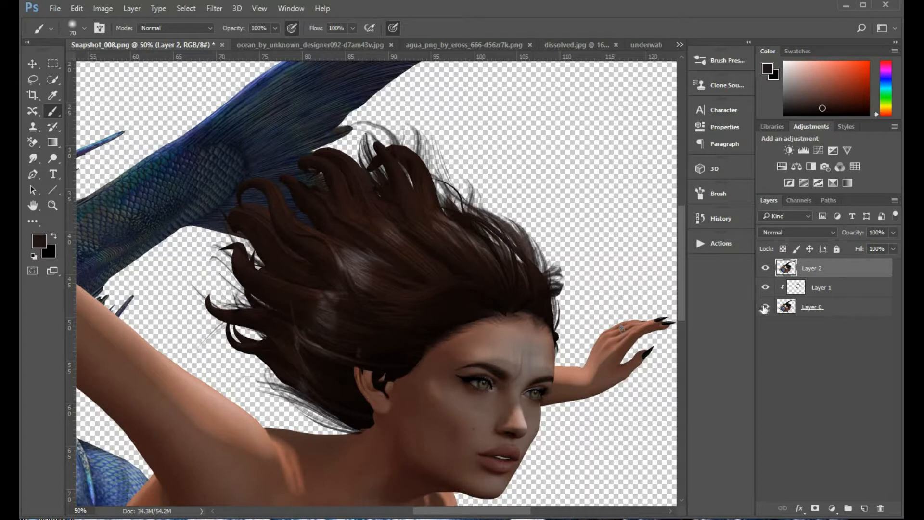
{"action": "left_click", "coordinate": [765, 307]}
{"action": "left_click", "coordinate": [864, 293]}
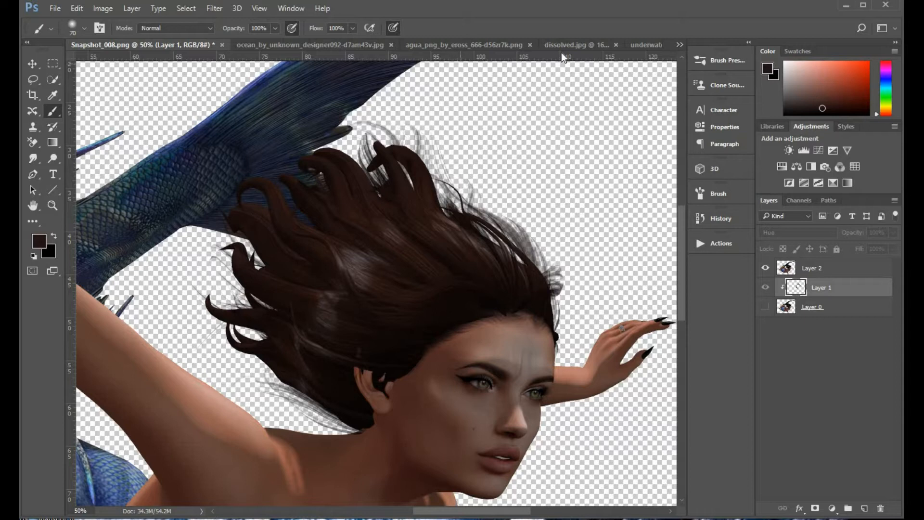
Step: Copy the whole dissolved.jpg texture, close it, and paste it into Snapshot_008.png directly above Layer 1 as the background
{"action": "left_click", "coordinate": [567, 45]}
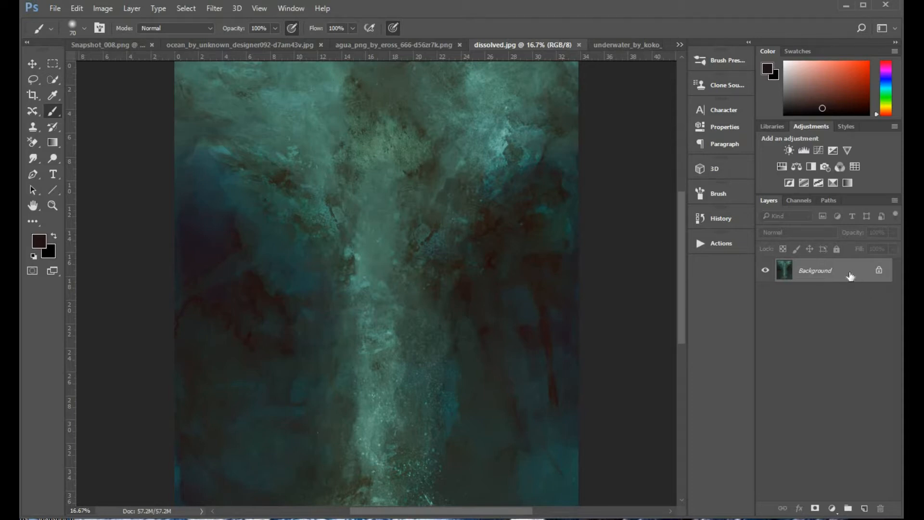
{"action": "key", "text": "ctrl+a"}
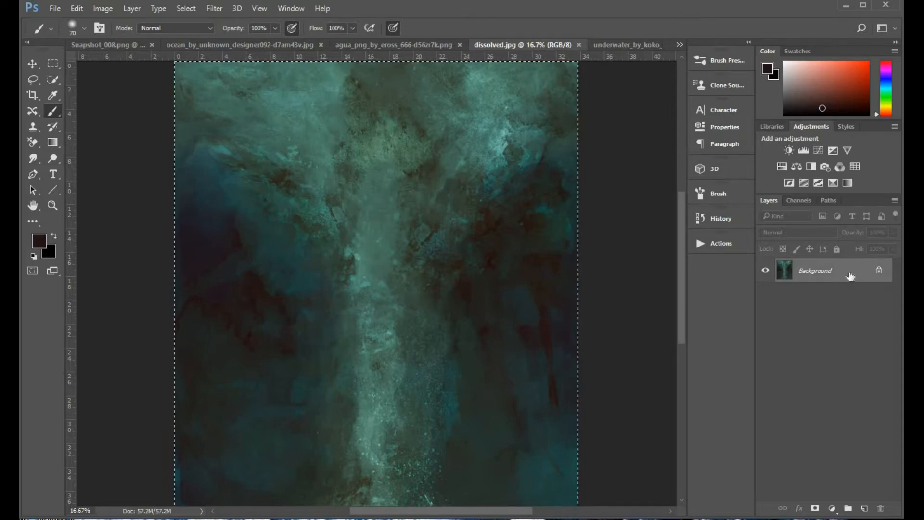
{"action": "key", "text": "ctrl+w"}
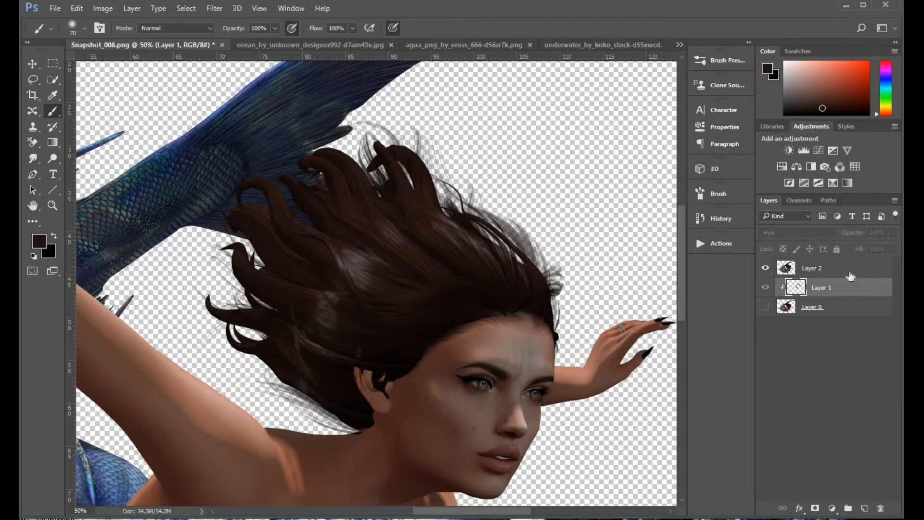
{"action": "key", "text": "ctrl+v"}
{"action": "left_click", "coordinate": [50, 207]}
{"action": "left_click", "coordinate": [288, 278], "text": "alt"}
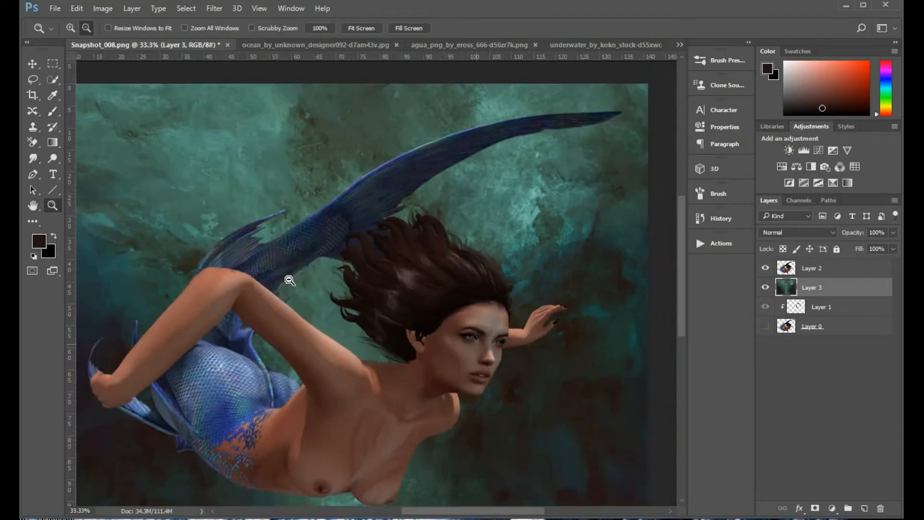
{"action": "left_click", "coordinate": [289, 280], "text": "alt"}
{"action": "left_click", "coordinate": [289, 279], "text": "alt"}
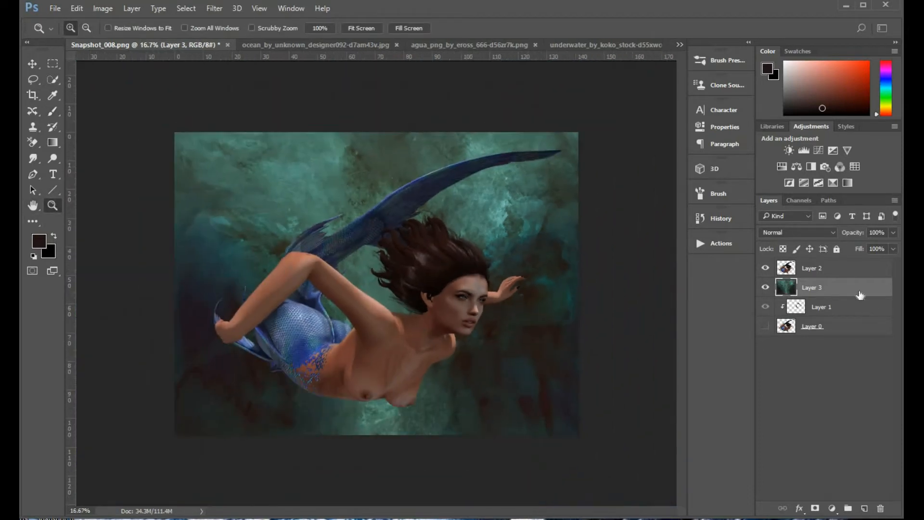
Step: Move the pasted teal texture layer up until its lower edge meets the bottom of the canvas
{"action": "key", "text": "ctrl+t"}
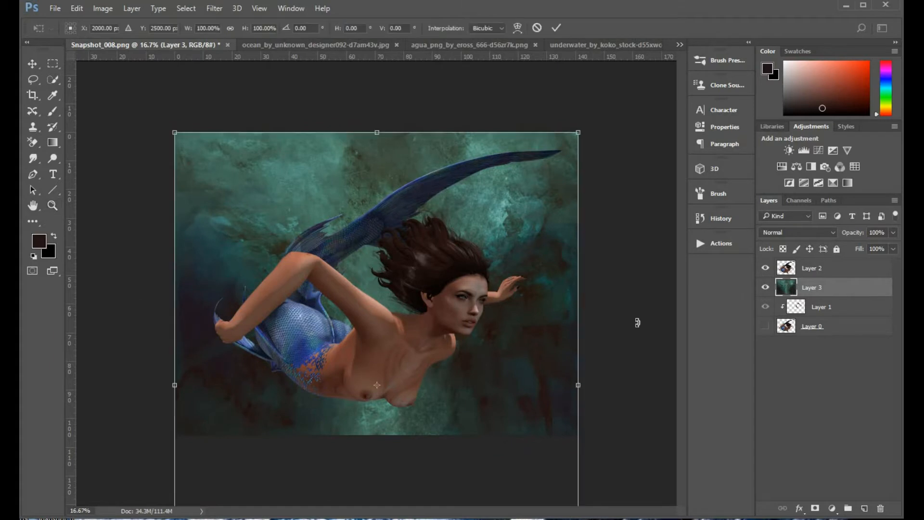
{"action": "left_click_drag", "start_coordinate": [479, 385], "coordinate": [488, 247]}
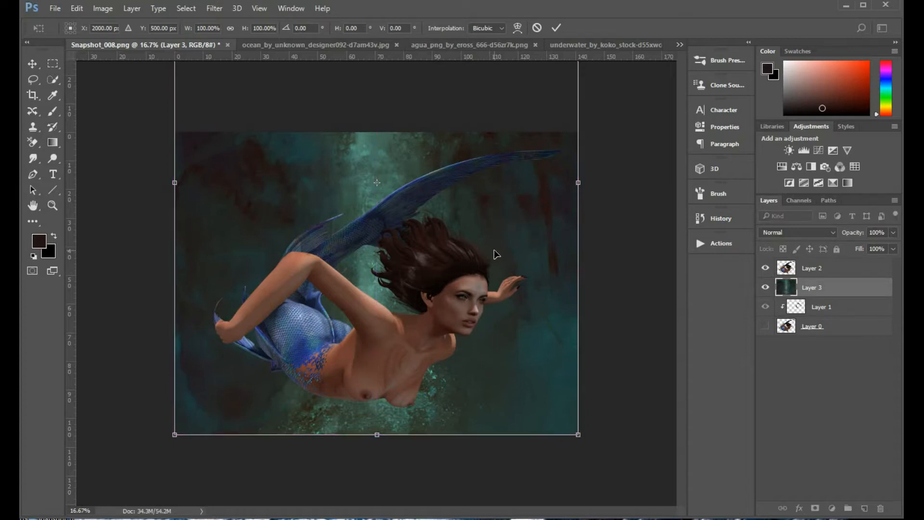
{"action": "key", "text": "Return"}
{"action": "key", "text": "z"}
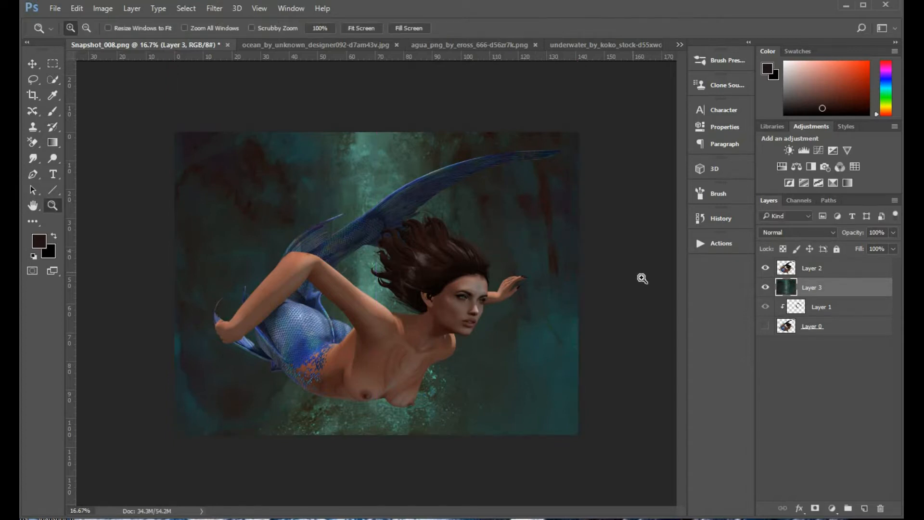
Step: Copy the whole ocean image, close it, and paste it into Snapshot_008.png above Layer 2
{"action": "left_click", "coordinate": [317, 44]}
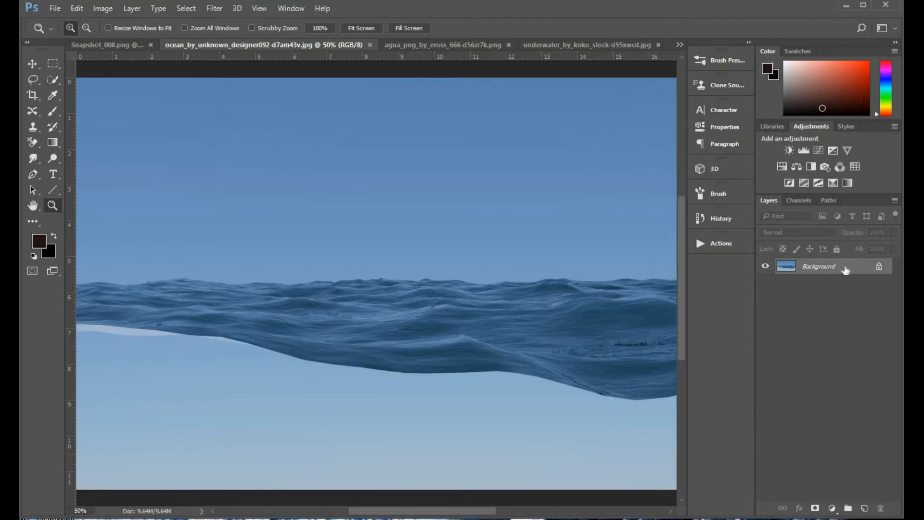
{"action": "key", "text": "ctrl+a"}
{"action": "key", "text": "ctrl+w"}
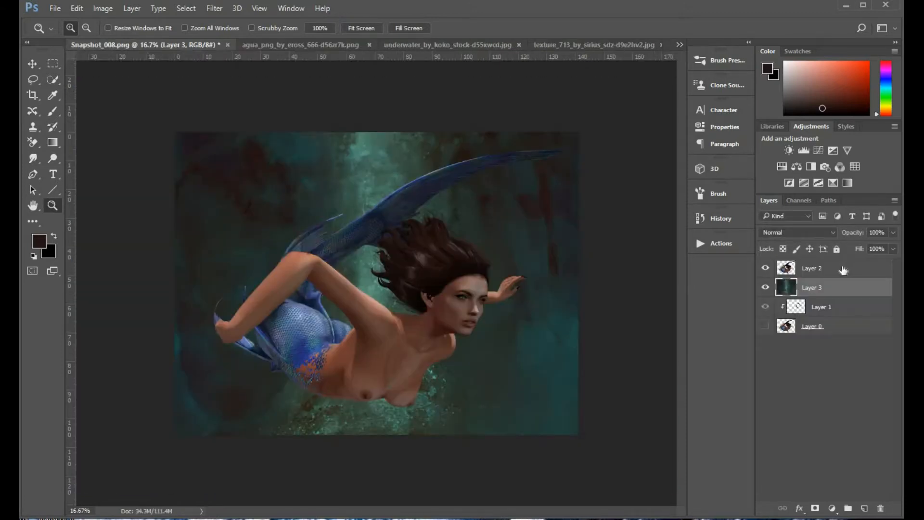
{"action": "left_click", "coordinate": [843, 271]}
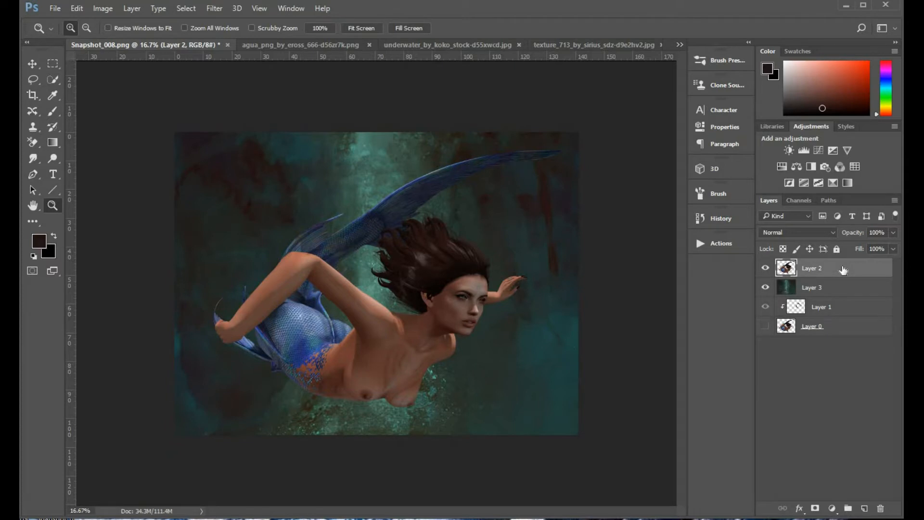
{"action": "key", "text": "ctrl+v"}
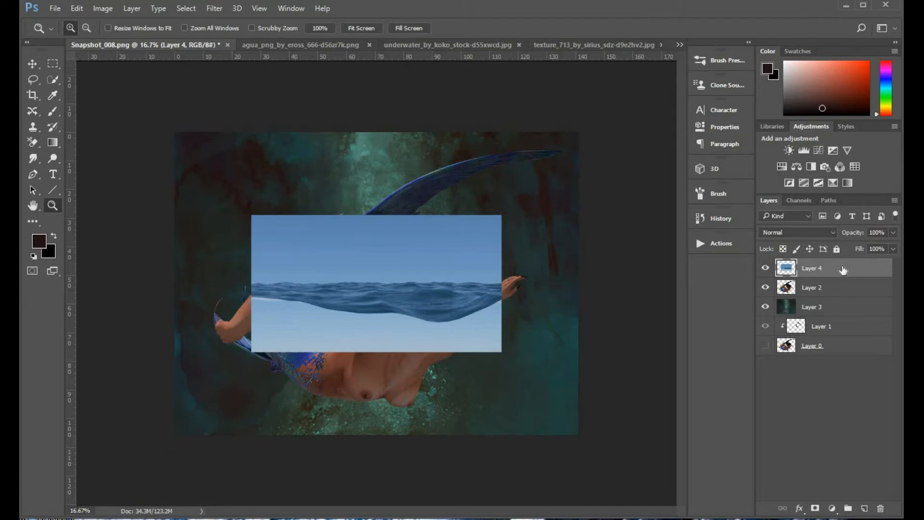
Step: Enlarge the ocean layer to about 164% so it spans the canvas width and covers the upper part of the image
{"action": "key", "text": "ctrl+t"}
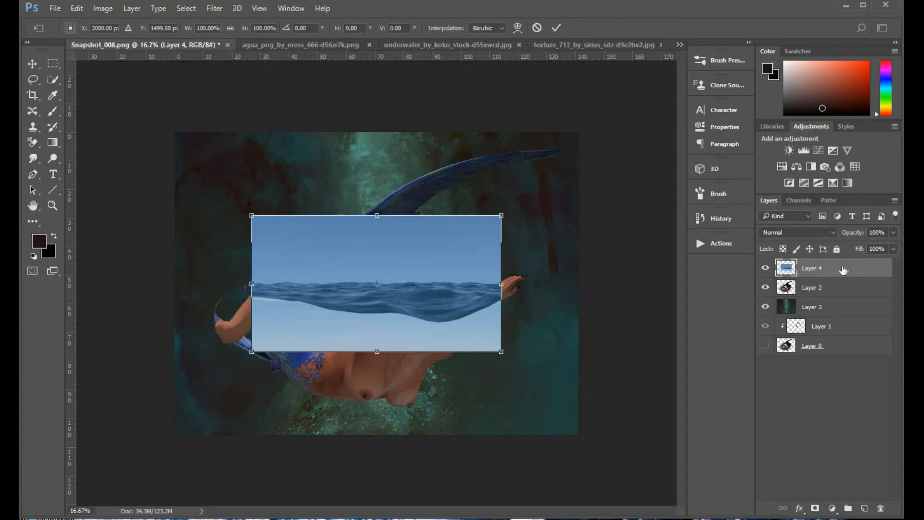
{"action": "left_click_drag", "start_coordinate": [501, 215], "coordinate": [580, 172]}
{"action": "left_click_drag", "start_coordinate": [206, 157], "coordinate": [160, 143]}
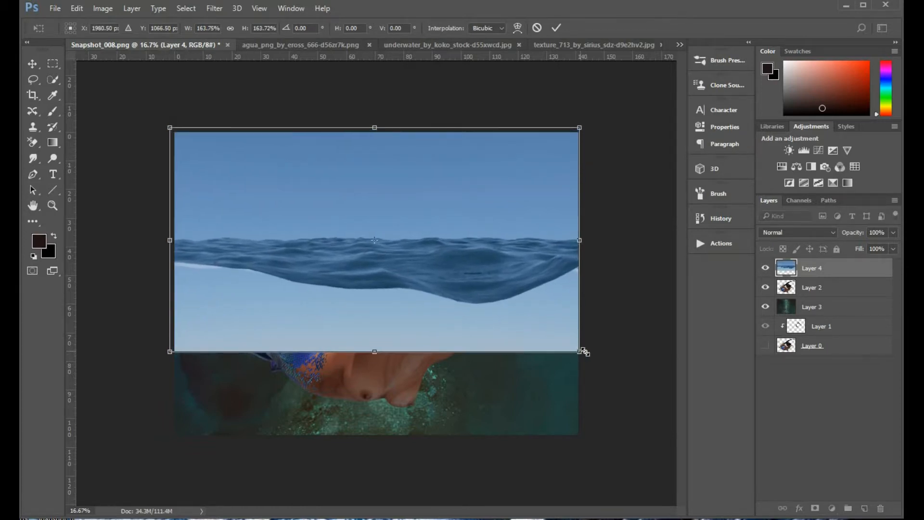
{"action": "left_click_drag", "start_coordinate": [585, 352], "coordinate": [588, 356]}
{"action": "key", "text": "Return"}
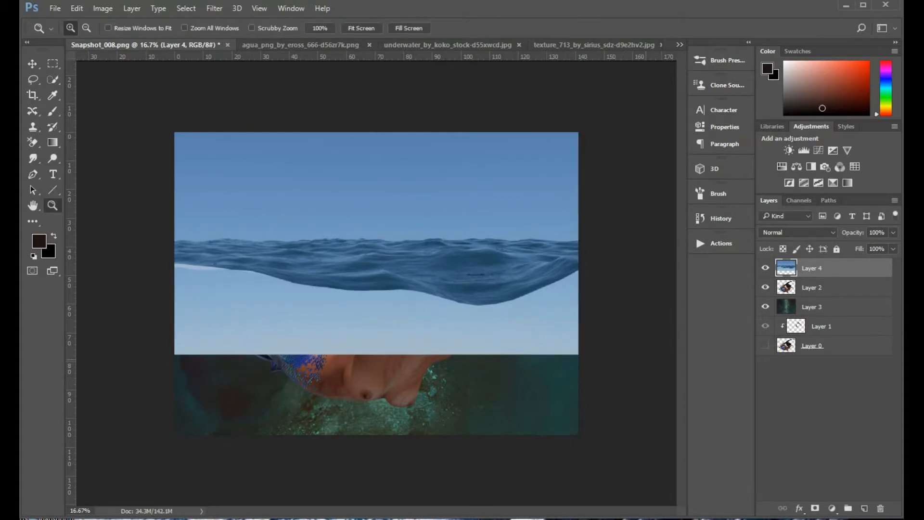
Step: Add a layer mask to Layer 4 and paint it black with a soft 1000 px brush, hiding the upper sky and the area below the waves
{"action": "left_click", "coordinate": [815, 509]}
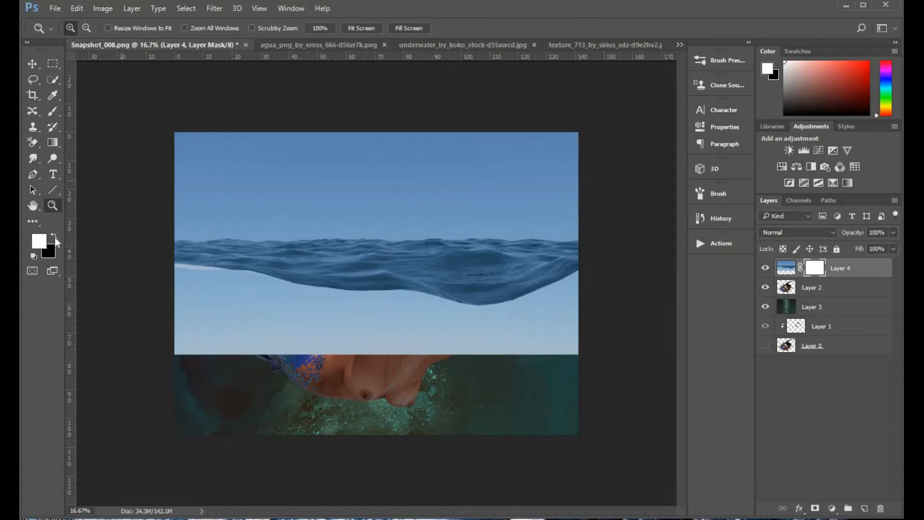
{"action": "key", "text": "x"}
{"action": "left_click", "coordinate": [52, 111]}
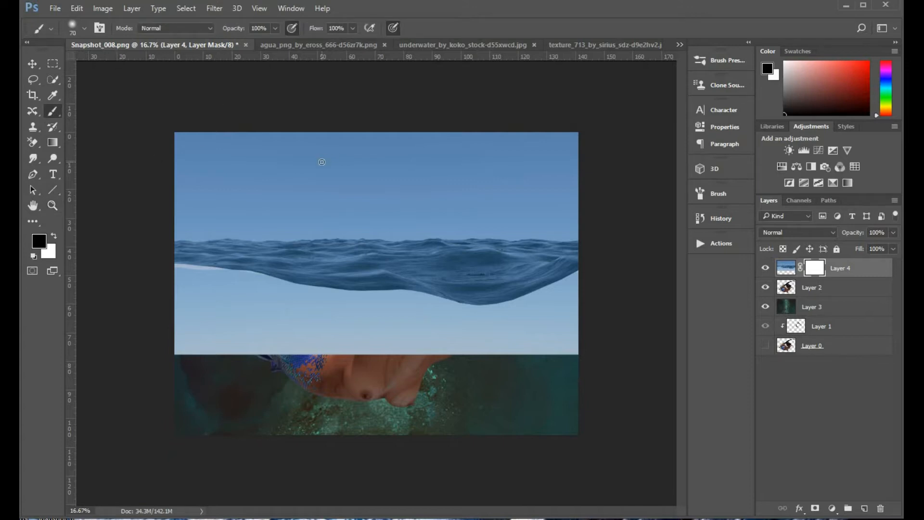
{"action": "key", "text": "bracketright"}
{"action": "key", "text": "bracketright"}
{"action": "key", "text": "bracketright"}
{"action": "key", "text": "bracketright"}
{"action": "key", "text": "bracketright"}
{"action": "key", "text": "bracketright"}
{"action": "key", "text": "bracketright"}
{"action": "key", "text": "bracketright"}
{"action": "key", "text": "bracketright"}
{"action": "key", "text": "bracketright"}
{"action": "key", "text": "bracketright"}
{"action": "key", "text": "bracketright"}
{"action": "key", "text": "bracketright"}
{"action": "key", "text": "bracketright"}
{"action": "key", "text": "bracketright"}
{"action": "key", "text": "bracketright"}
{"action": "mouse_move", "coordinate": [192, 162]}
{"action": "left_mouse_down"}
{"action": "mouse_move", "coordinate": [539, 153]}
{"action": "mouse_move", "coordinate": [185, 171]}
{"action": "left_mouse_up"}
{"action": "mouse_move", "coordinate": [583, 319]}
{"action": "left_mouse_down"}
{"action": "mouse_move", "coordinate": [482, 353]}
{"action": "mouse_move", "coordinate": [193, 354]}
{"action": "left_mouse_up"}
{"action": "left_click_drag", "start_coordinate": [308, 334], "coordinate": [185, 332]}
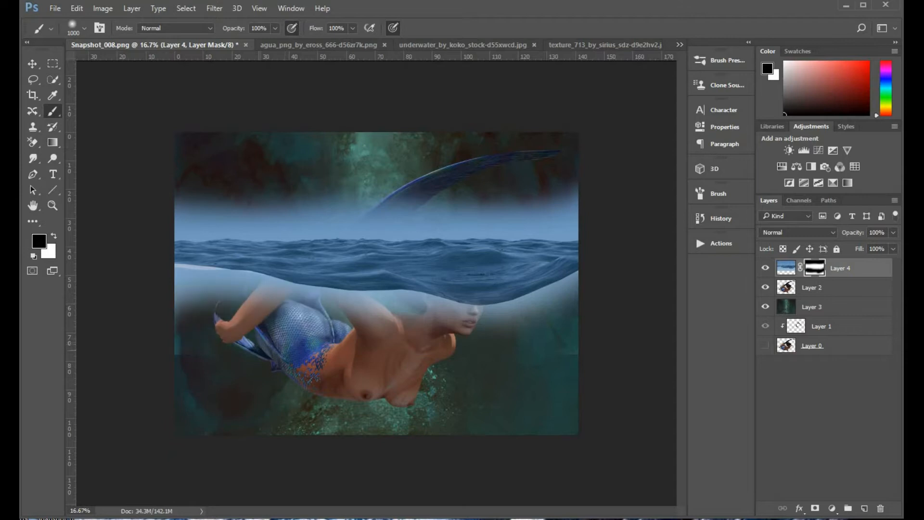
{"action": "left_click_drag", "start_coordinate": [241, 322], "coordinate": [144, 329]}
Step: Raise the brush hardness to roughly the middle and mask out the remaining sky and haze along both edges of the wave band
{"action": "left_click", "coordinate": [85, 30]}
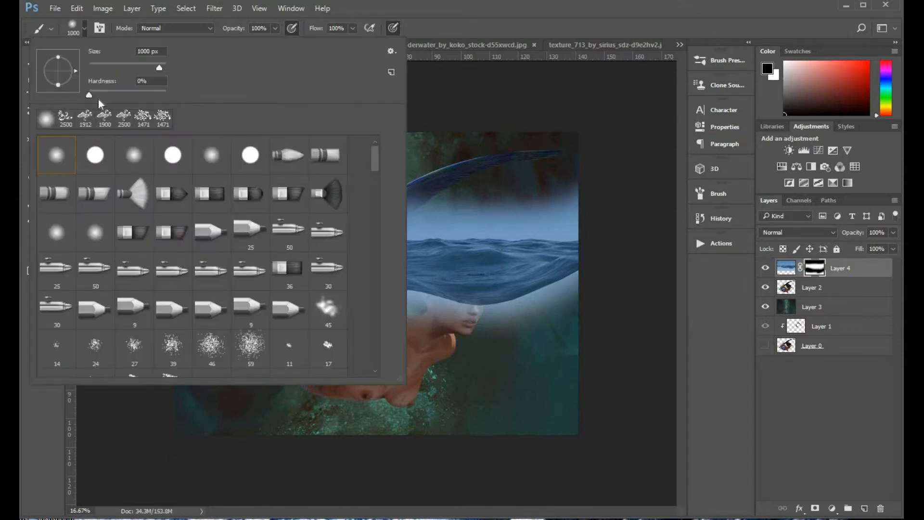
{"action": "left_click", "coordinate": [133, 92]}
{"action": "key", "text": "Return"}
{"action": "left_click_drag", "start_coordinate": [588, 195], "coordinate": [269, 195]}
{"action": "mouse_move", "coordinate": [367, 178]}
{"action": "left_mouse_down"}
{"action": "mouse_move", "coordinate": [163, 189]}
{"action": "mouse_move", "coordinate": [578, 189]}
{"action": "left_mouse_up"}
{"action": "mouse_move", "coordinate": [610, 309]}
{"action": "left_mouse_down"}
{"action": "mouse_move", "coordinate": [548, 336]}
{"action": "mouse_move", "coordinate": [589, 318]}
{"action": "mouse_move", "coordinate": [429, 343]}
{"action": "mouse_move", "coordinate": [221, 328]}
{"action": "mouse_move", "coordinate": [180, 313]}
{"action": "left_mouse_up"}
{"action": "left_click_drag", "start_coordinate": [274, 285], "coordinate": [455, 303]}
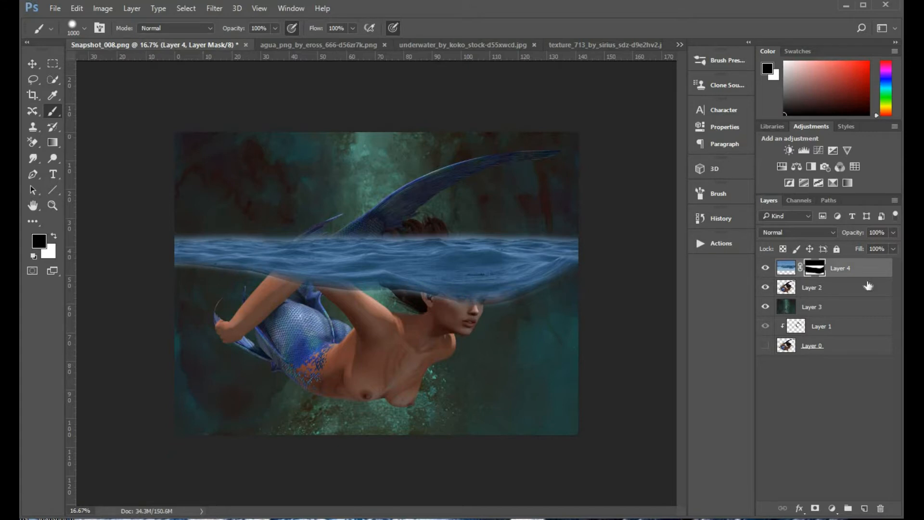
Step: Move the masked ocean layer up above the mermaid's head and squash it vertically to 68.76% height at full width
{"action": "left_click", "coordinate": [786, 267]}
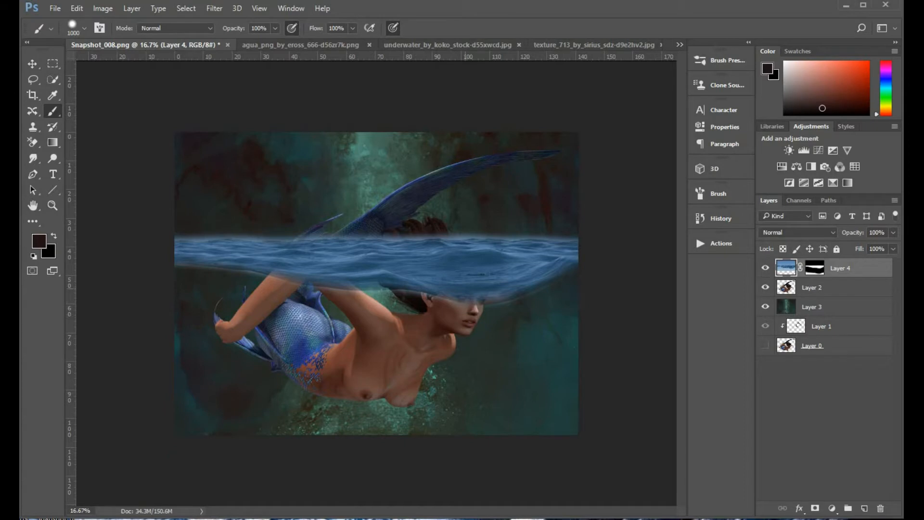
{"action": "left_click", "coordinate": [32, 63]}
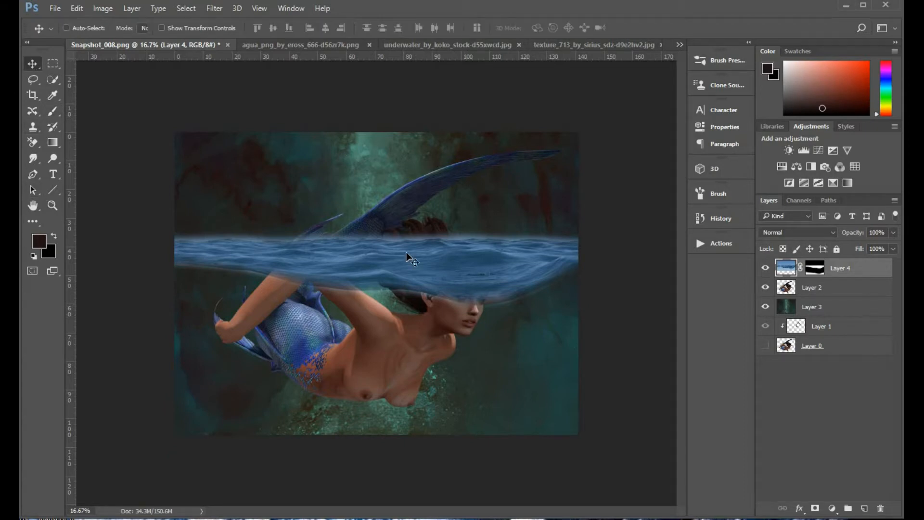
{"action": "left_click_drag", "start_coordinate": [431, 246], "coordinate": [499, 228]}
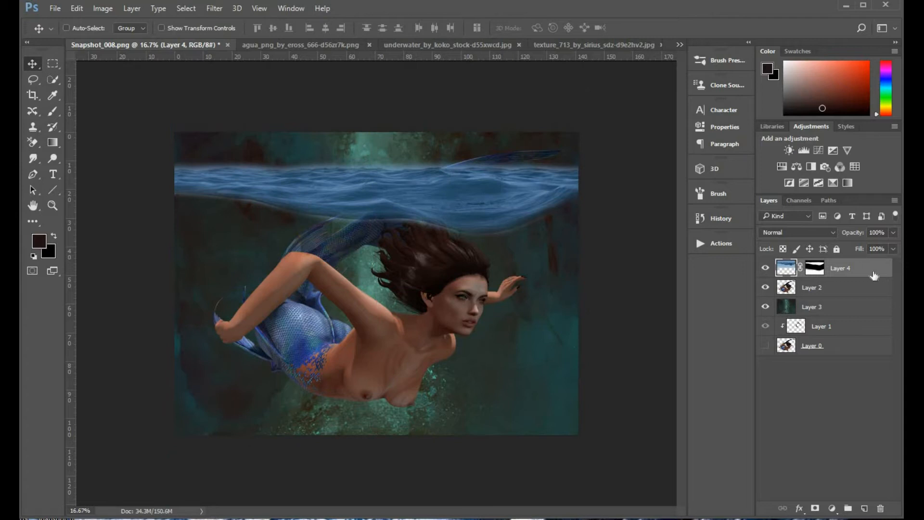
{"action": "key", "text": "ctrl+t"}
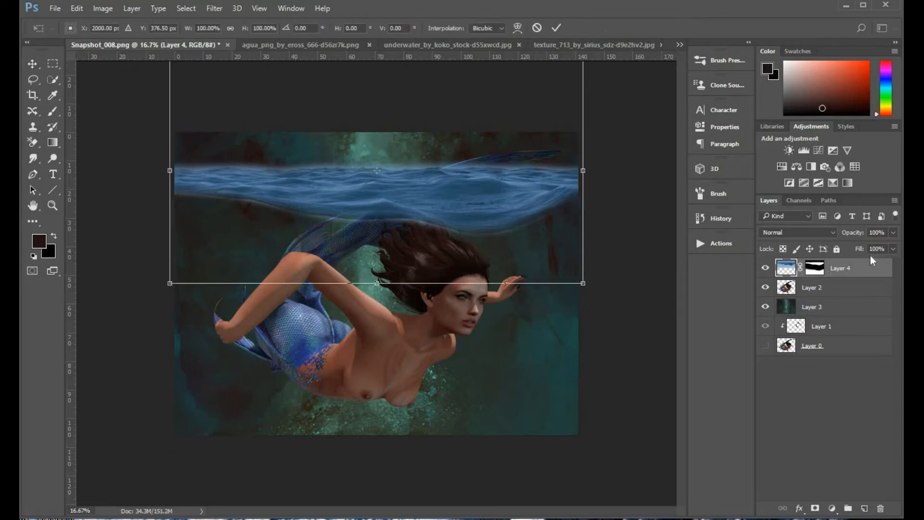
{"action": "left_click_drag", "start_coordinate": [376, 284], "coordinate": [384, 198]}
{"action": "left_click_drag", "start_coordinate": [562, 199], "coordinate": [572, 231]}
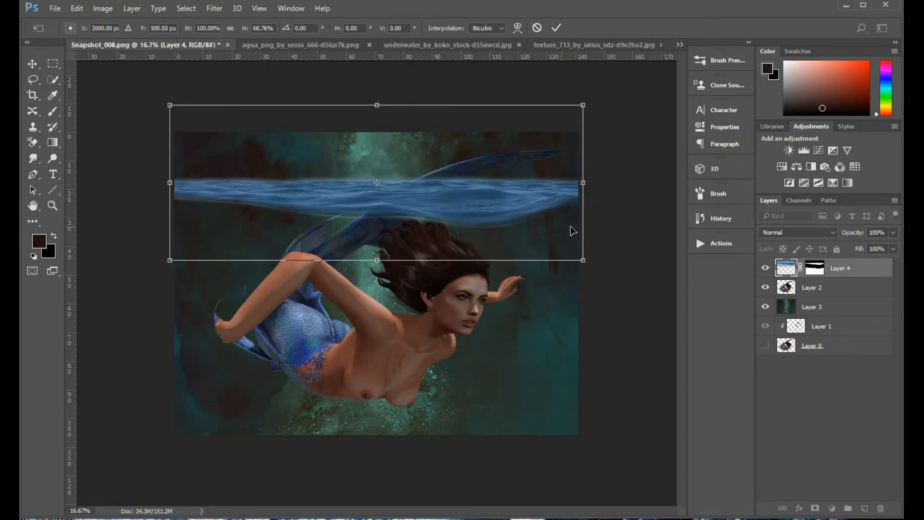
{"action": "key", "text": "Return"}
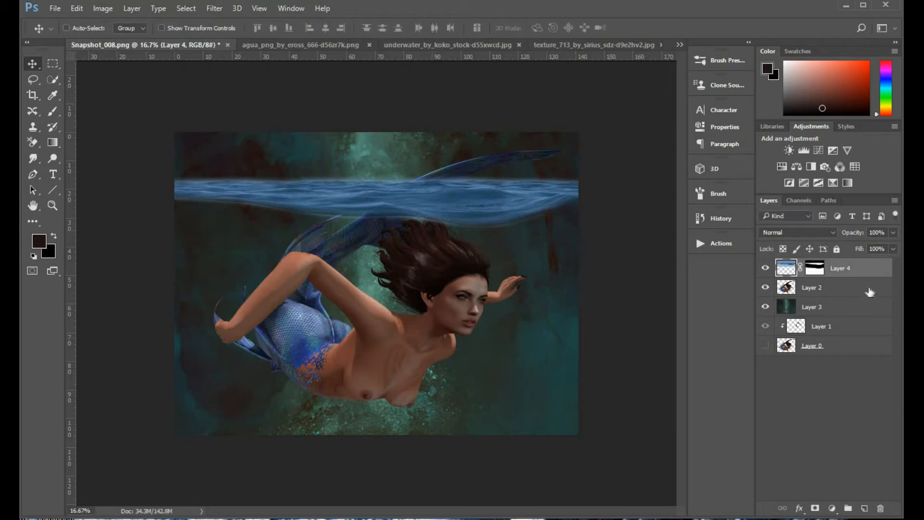
Step: Enlarge the mermaid on Layer 2 proportionally to 116.47% and shift it so its lower edge meets the bottom of the canvas
{"action": "left_click", "coordinate": [874, 292]}
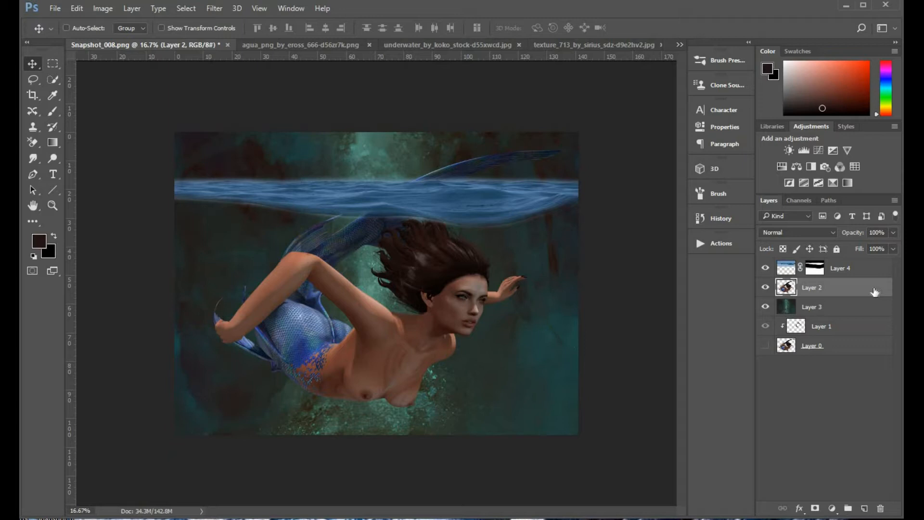
{"action": "left_click", "coordinate": [767, 289]}
{"action": "left_click", "coordinate": [767, 289]}
{"action": "key", "text": "ctrl+t"}
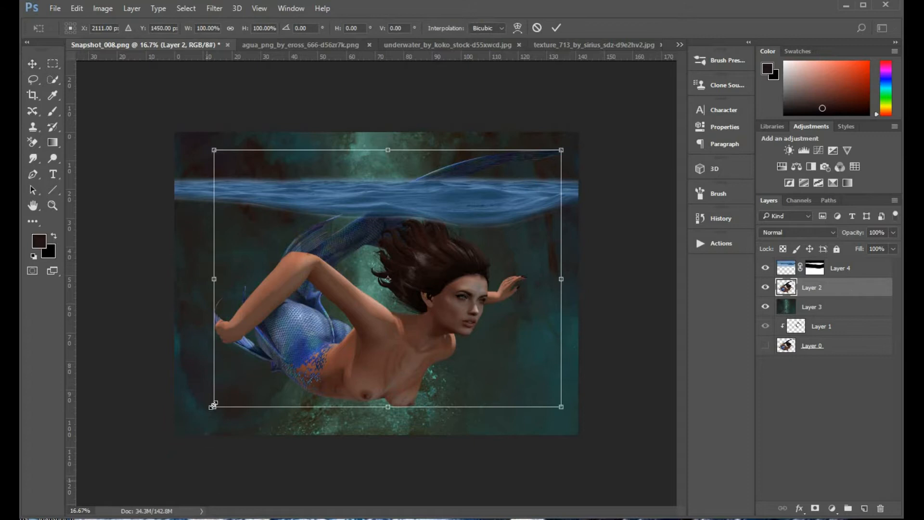
{"action": "left_click_drag", "start_coordinate": [215, 406], "coordinate": [191, 437]}
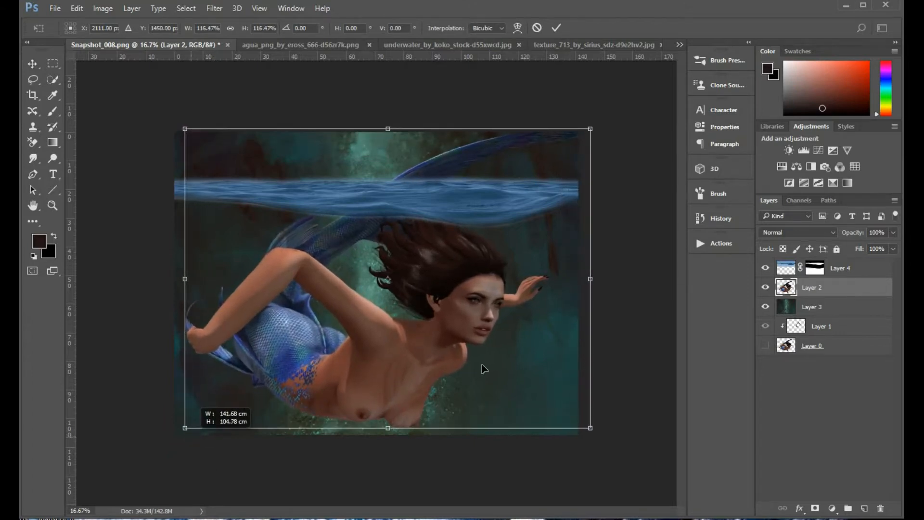
{"action": "left_click_drag", "start_coordinate": [511, 363], "coordinate": [507, 364]}
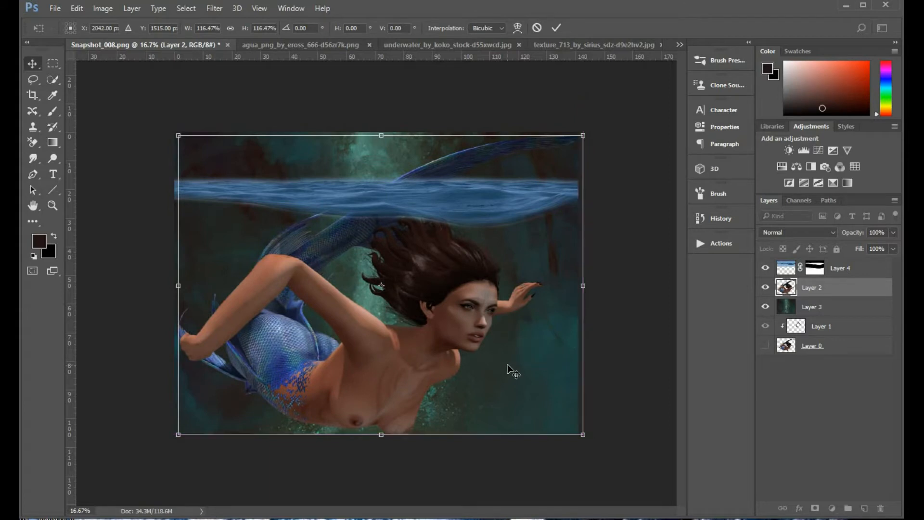
{"action": "key", "text": "Return"}
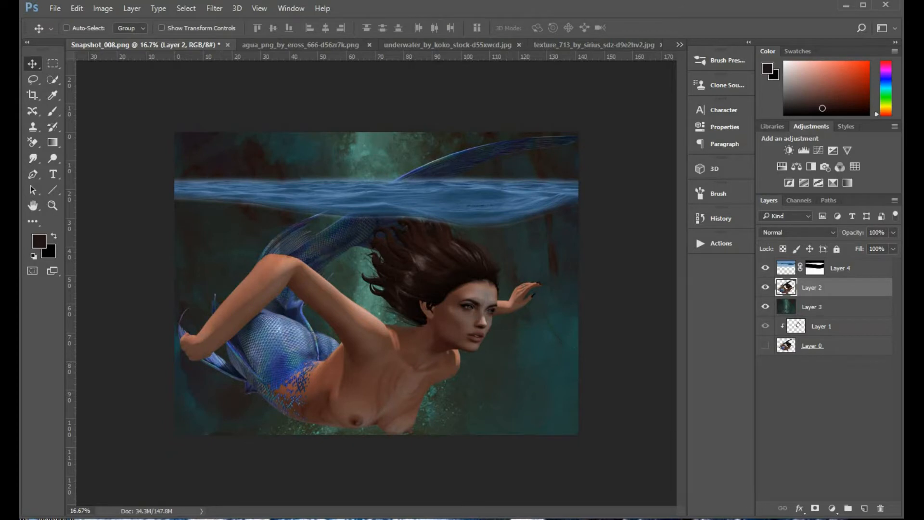
Step: Load the mermaid's outline as a selection and paint black on Layer 4's mask with a 100 px brush to reveal the upper tail, then deselect
{"action": "key", "text": "z"}
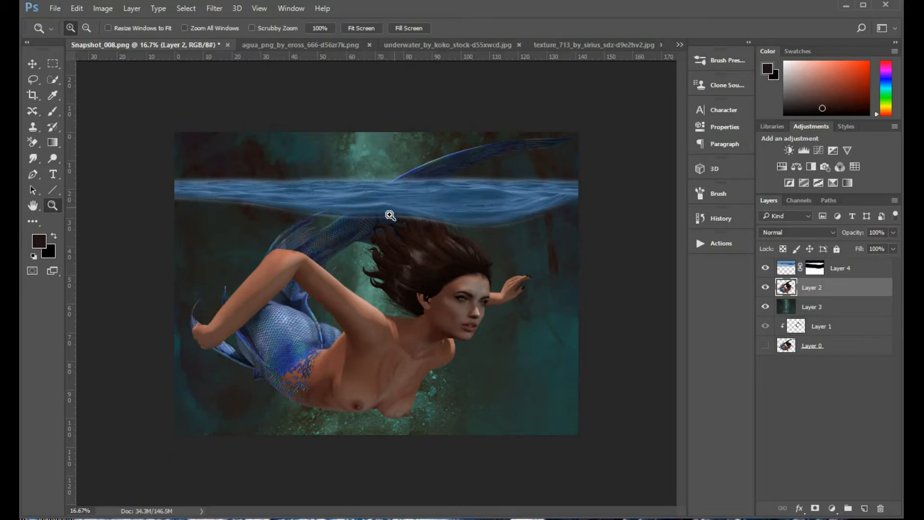
{"action": "left_click", "coordinate": [407, 187]}
{"action": "left_click", "coordinate": [407, 187]}
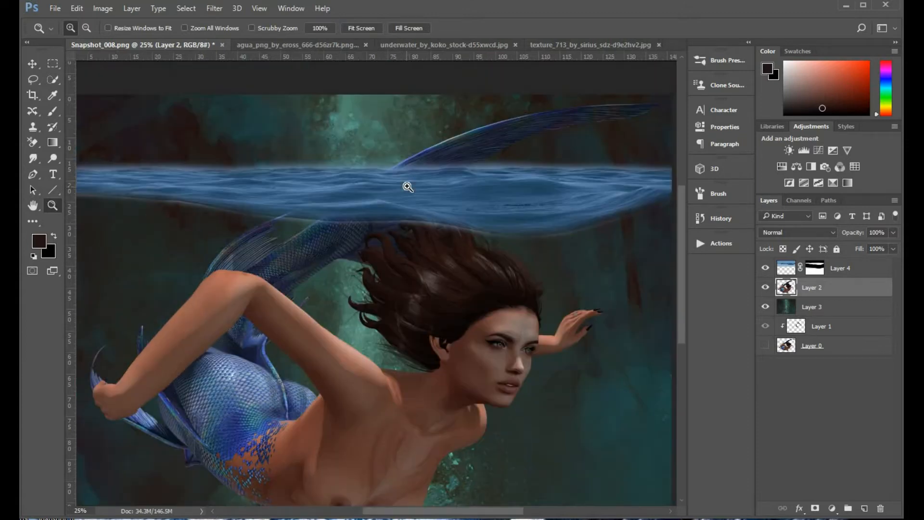
{"action": "left_click", "coordinate": [425, 192]}
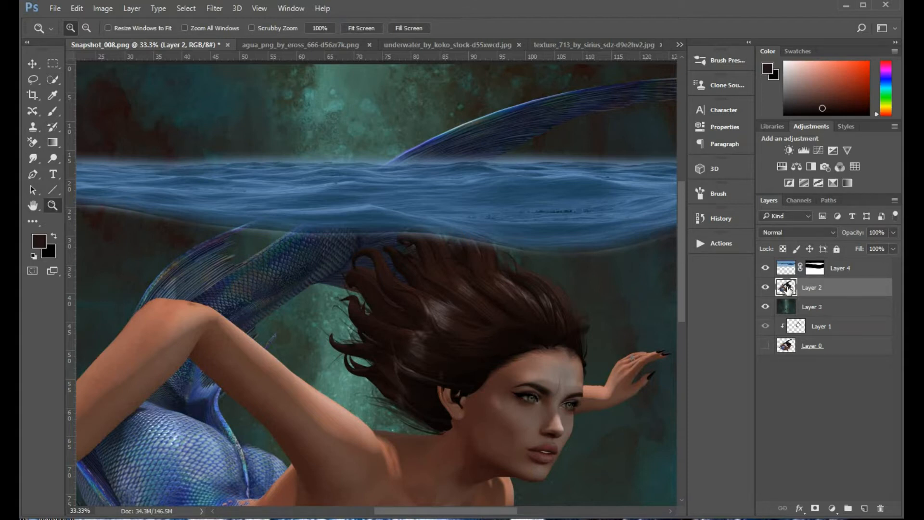
{"action": "left_click", "coordinate": [788, 289], "text": "ctrl"}
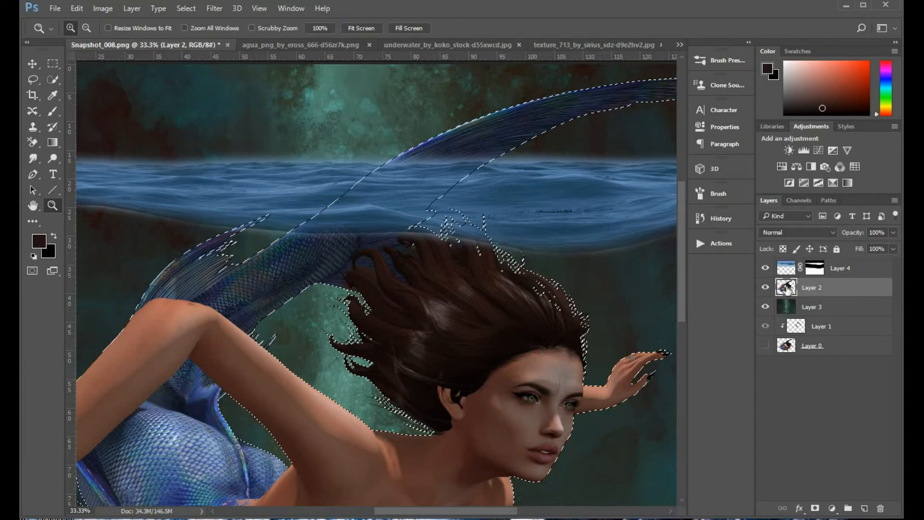
{"action": "left_click", "coordinate": [815, 269]}
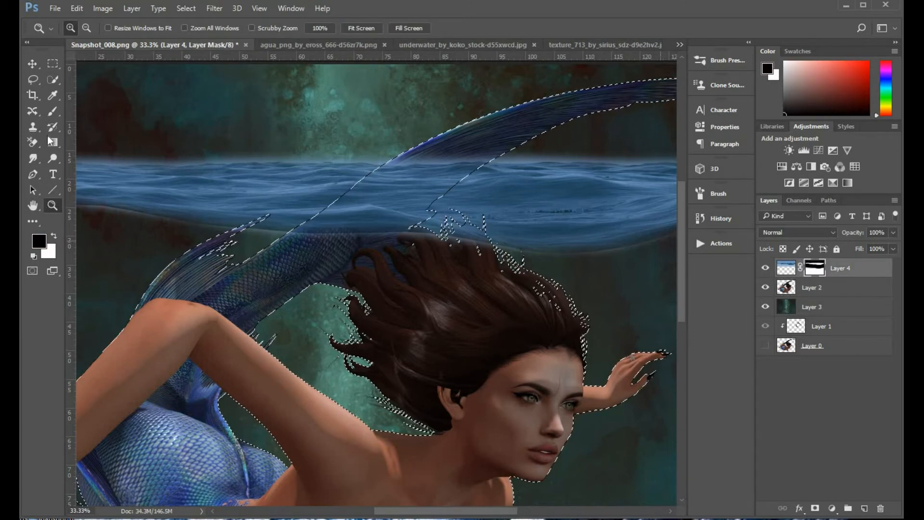
{"action": "left_click", "coordinate": [51, 111]}
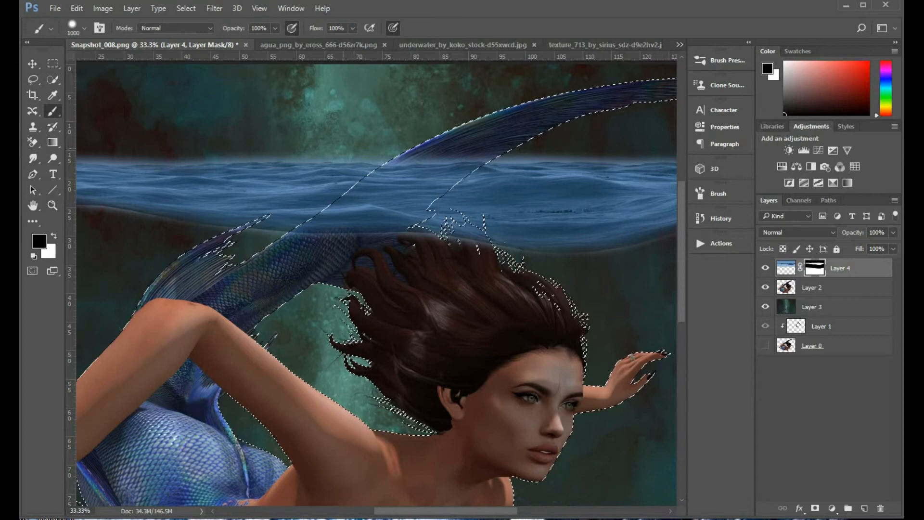
{"action": "key", "text": "bracketleft"}
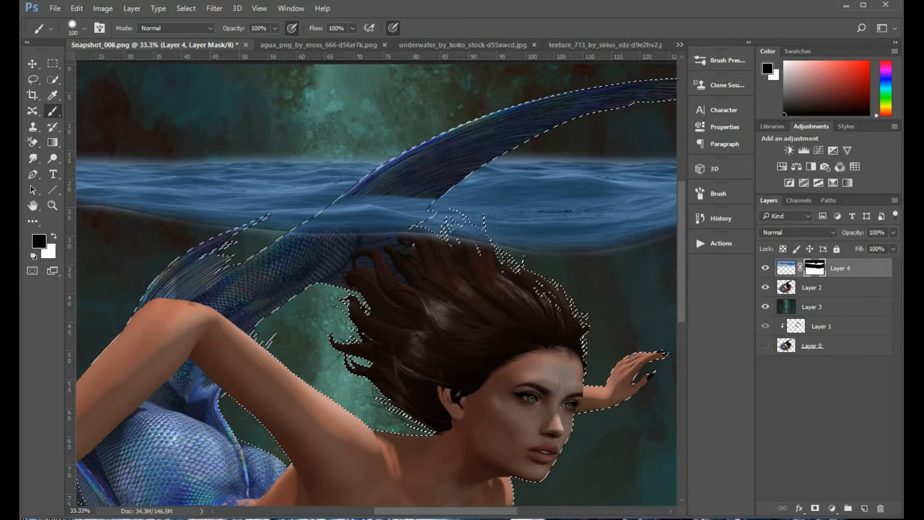
{"action": "key", "text": "ctrl+d"}
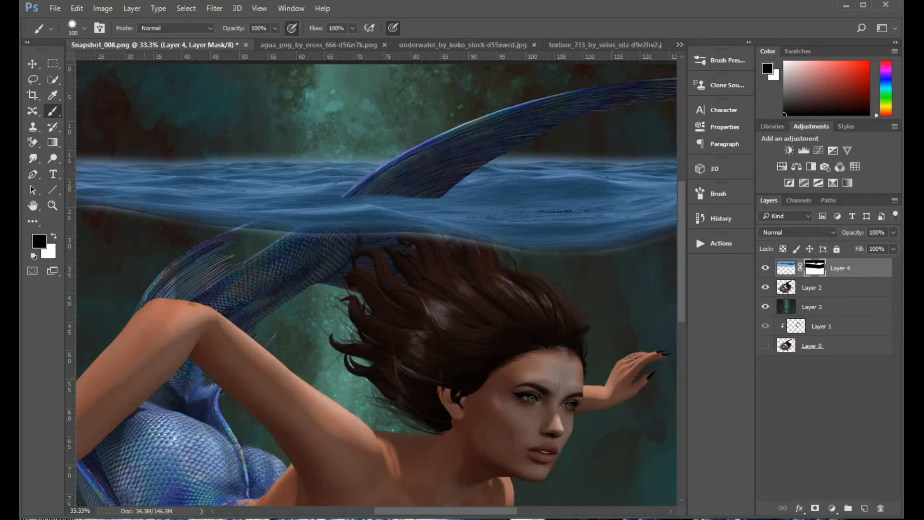
Step: Lasso the tail section rising above the water on Layer 2, cut it out and paste it in place as a separate layer
{"action": "left_click", "coordinate": [53, 205]}
{"action": "left_click", "coordinate": [298, 279], "text": "alt"}
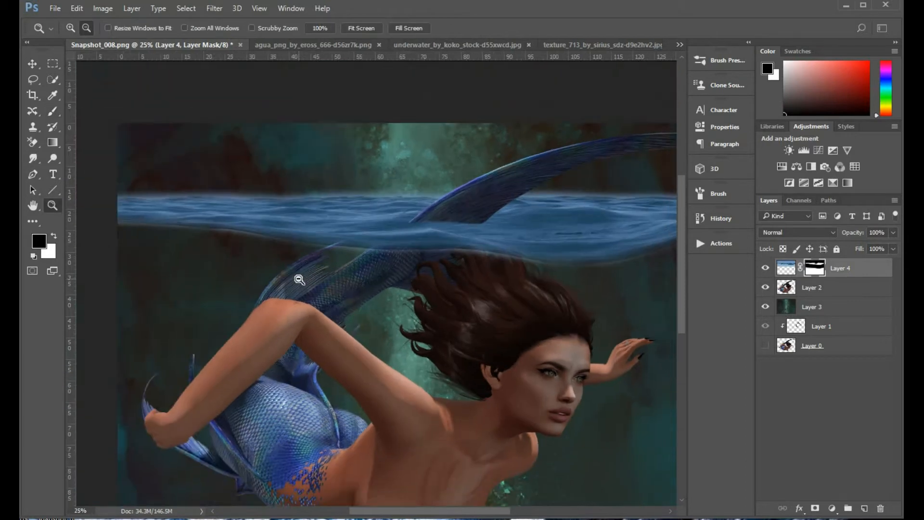
{"action": "left_click", "coordinate": [300, 279], "text": "alt"}
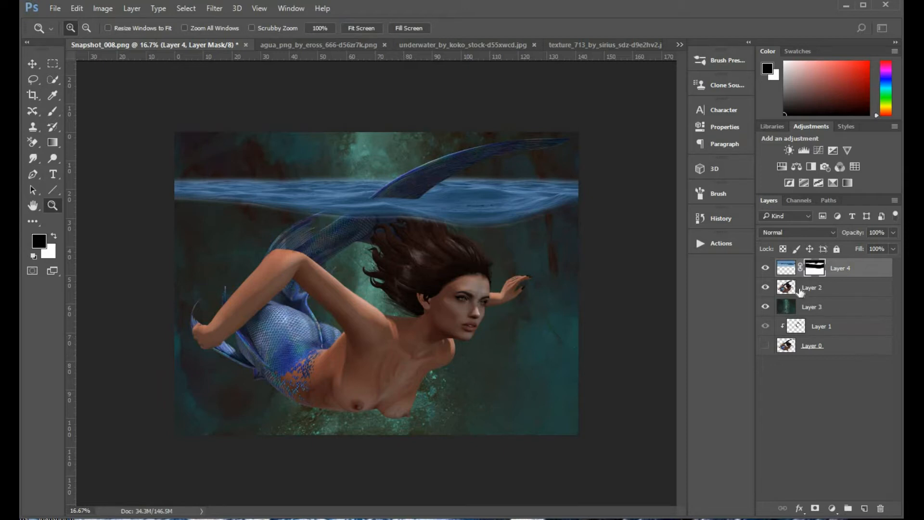
{"action": "left_click", "coordinate": [780, 291]}
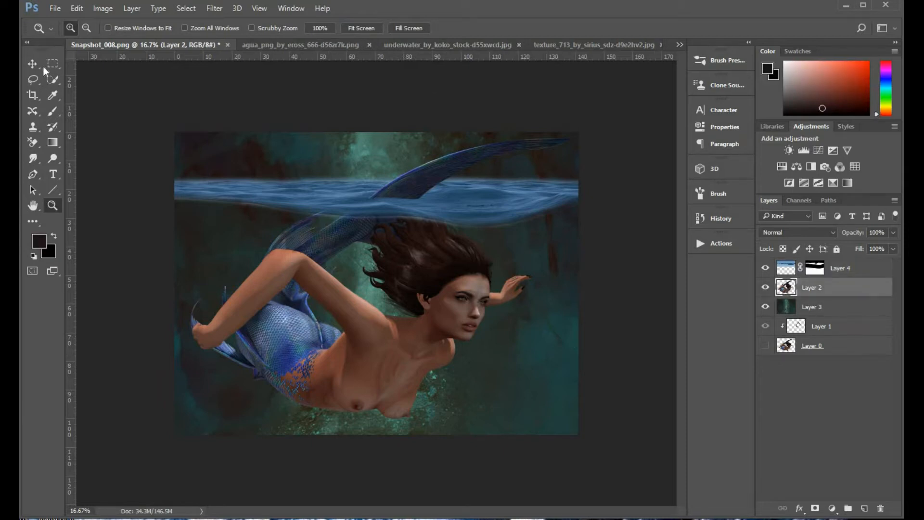
{"action": "left_click", "coordinate": [31, 80]}
{"action": "mouse_move", "coordinate": [457, 131]}
{"action": "left_mouse_down"}
{"action": "mouse_move", "coordinate": [409, 130]}
{"action": "mouse_move", "coordinate": [350, 165]}
{"action": "mouse_move", "coordinate": [337, 194]}
{"action": "mouse_move", "coordinate": [446, 203]}
{"action": "mouse_move", "coordinate": [580, 153]}
{"action": "mouse_move", "coordinate": [587, 139]}
{"action": "mouse_move", "coordinate": [568, 124]}
{"action": "mouse_move", "coordinate": [430, 122]}
{"action": "left_mouse_up"}
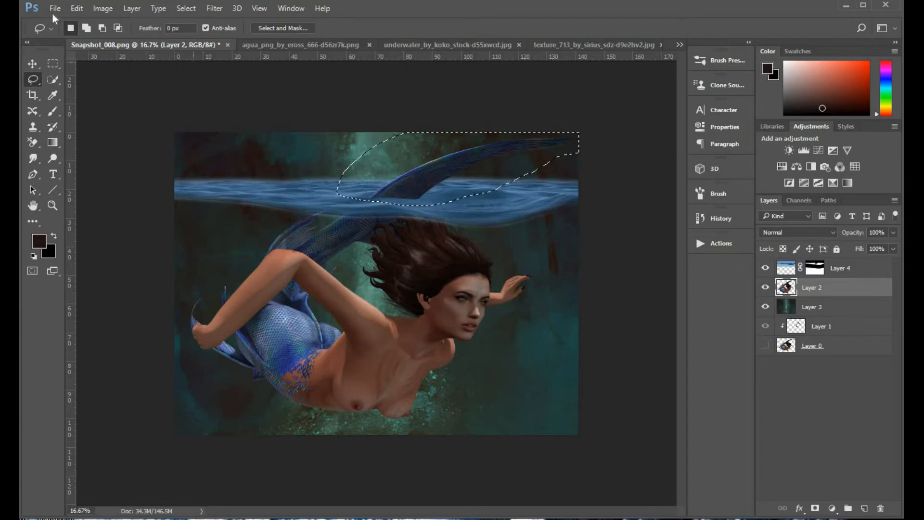
{"action": "left_click", "coordinate": [77, 8]}
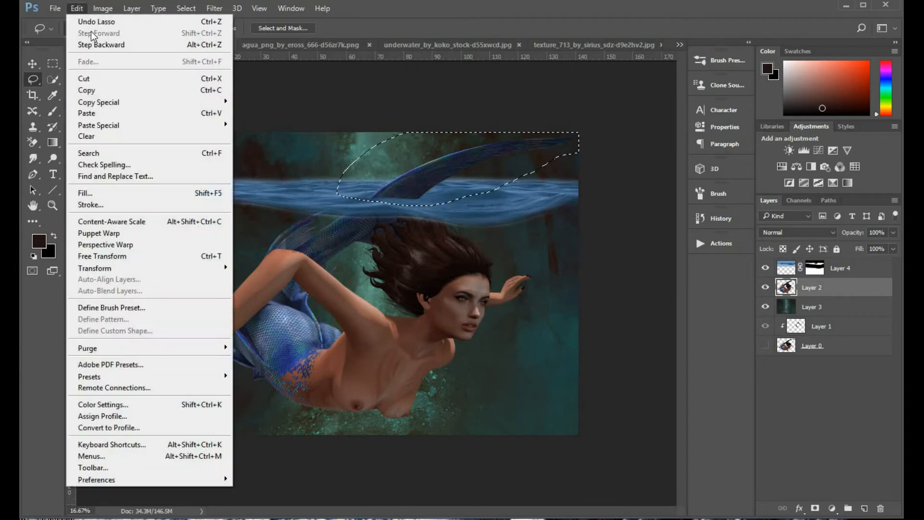
{"action": "left_click", "coordinate": [116, 85]}
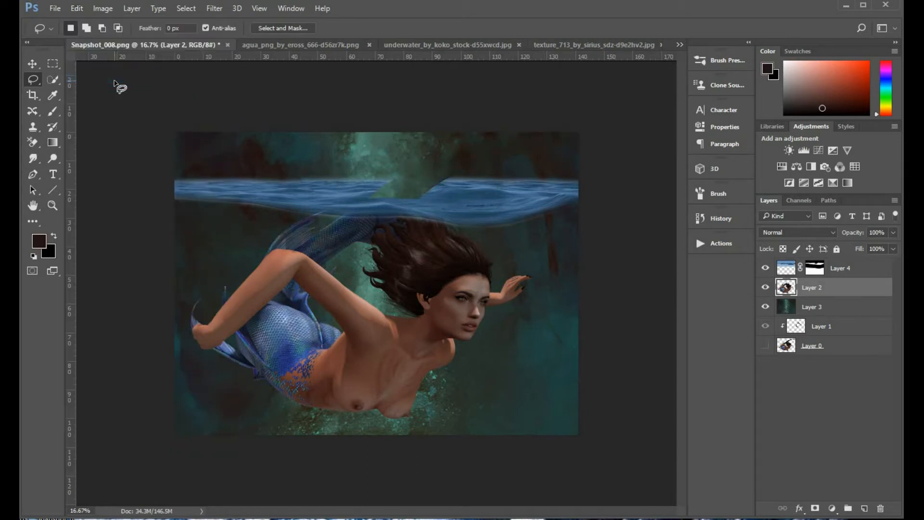
{"action": "left_click", "coordinate": [76, 9]}
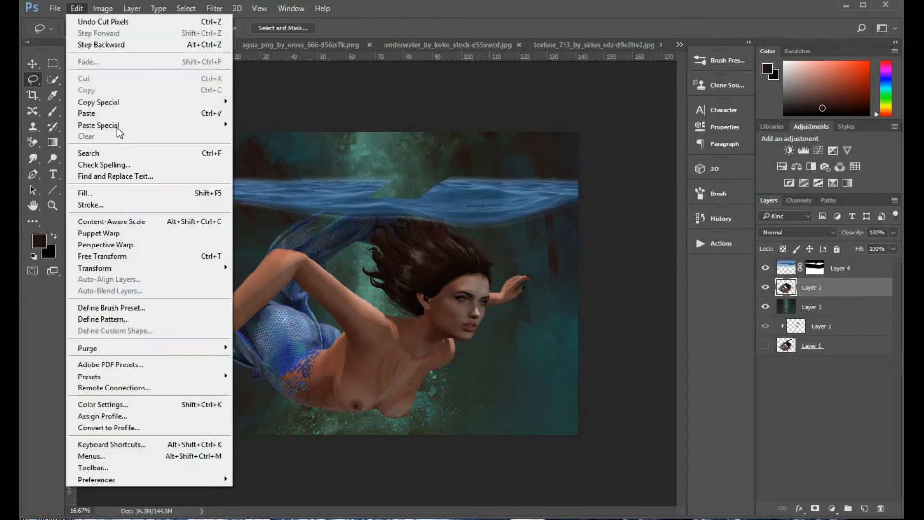
{"action": "mouse_move", "coordinate": [118, 124]}
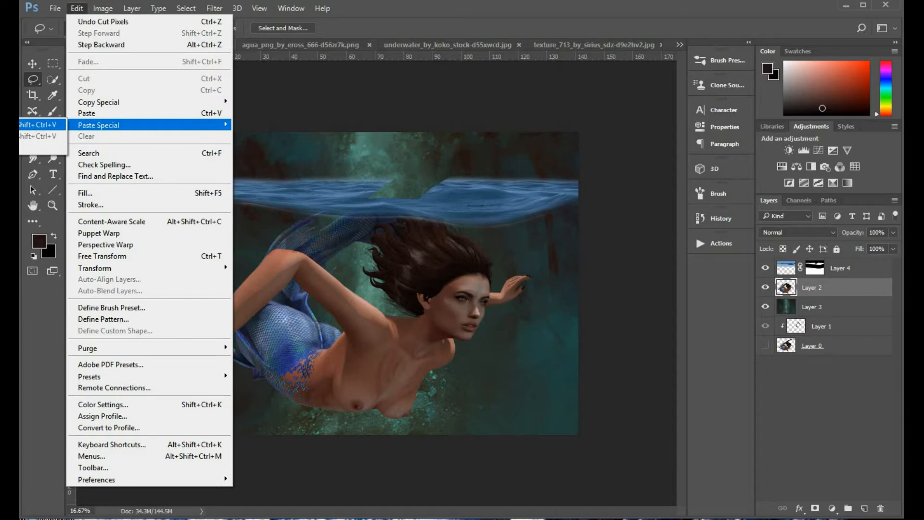
{"action": "left_click", "coordinate": [39, 125]}
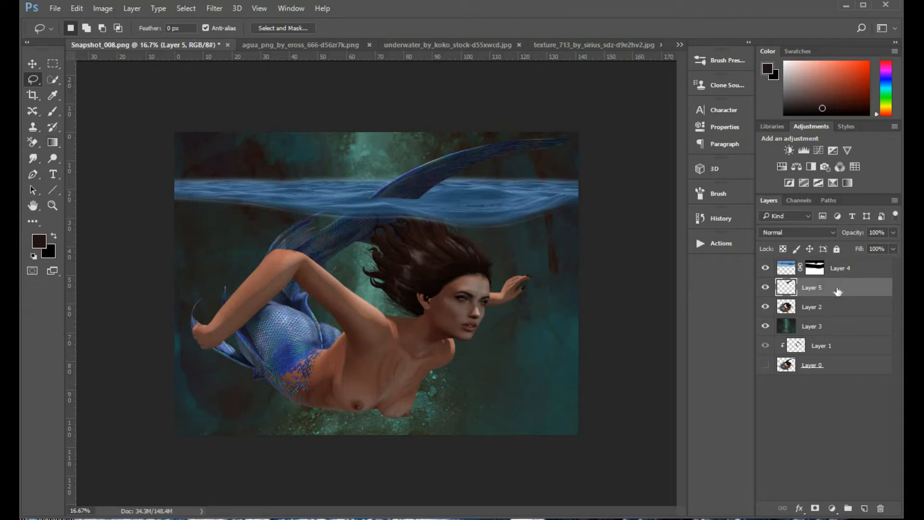
Step: Scale the cut-out tail piece on Layer 5 down proportionally to about 72.6%, keeping its base at the waterline
{"action": "key", "text": "ctrl+t"}
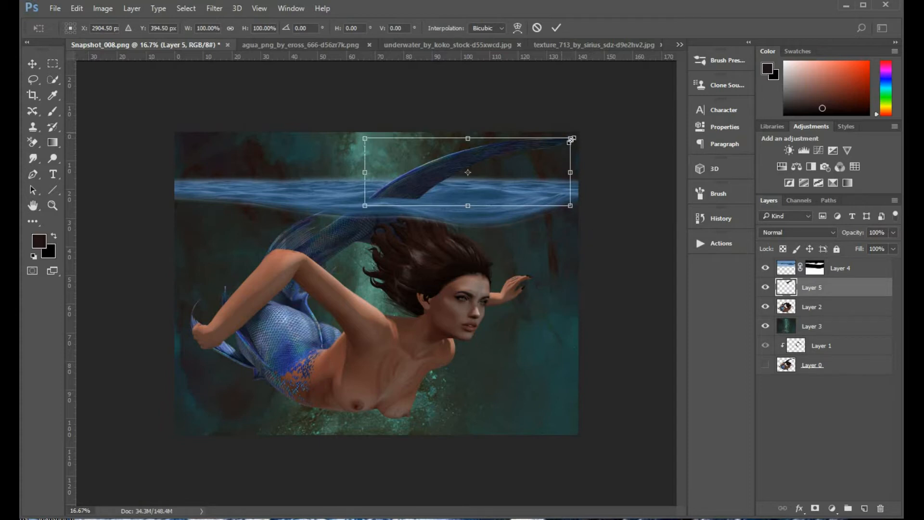
{"action": "left_click_drag", "start_coordinate": [556, 145], "coordinate": [515, 163]}
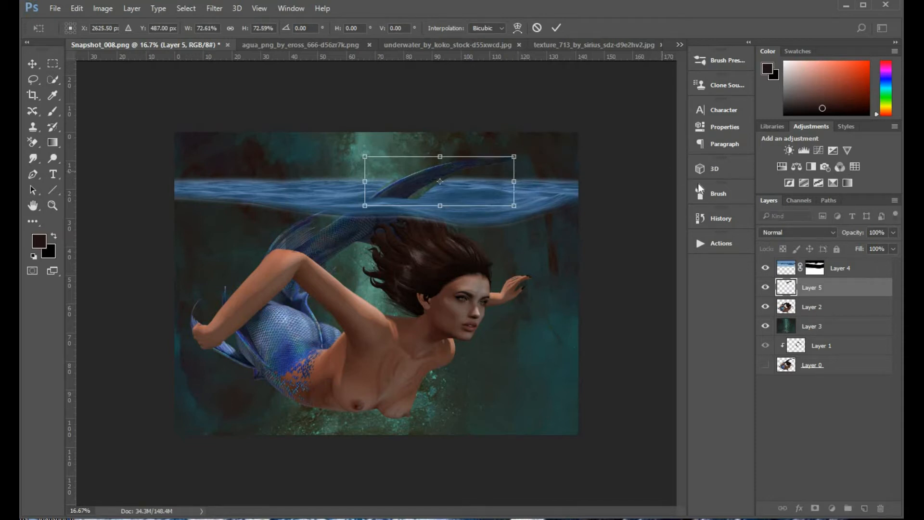
{"action": "key", "text": "Return"}
{"action": "key", "text": "l"}
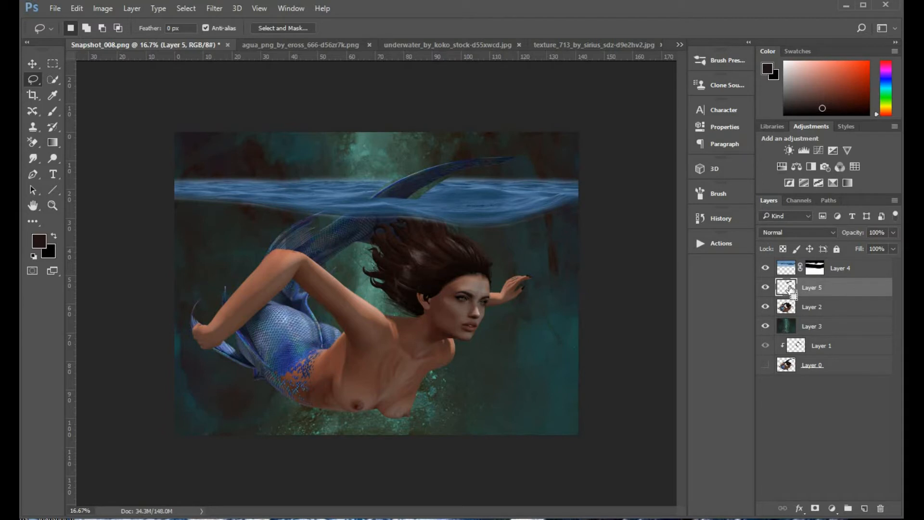
Step: Load Layer 5's outline as an inverted selection and brush white on Layer 4's mask around the tail to restore the water, then deselect
{"action": "left_click", "coordinate": [790, 288], "text": "ctrl"}
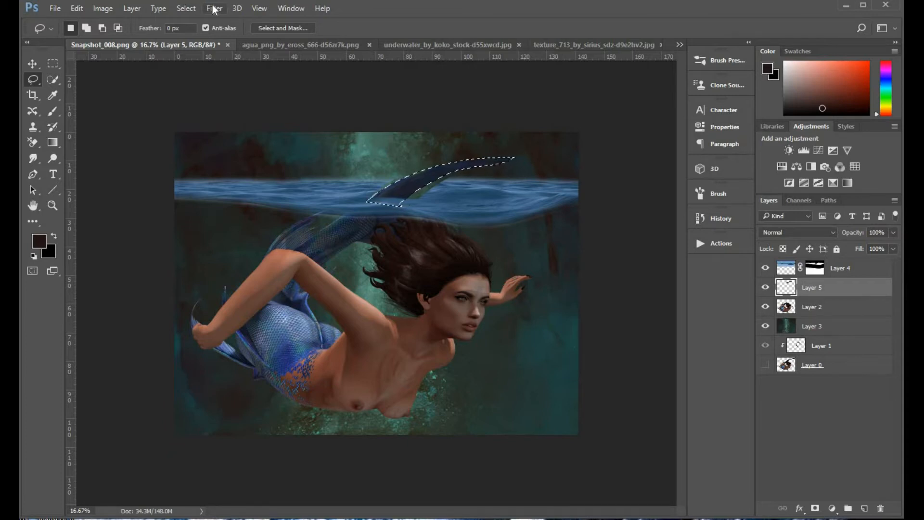
{"action": "left_click", "coordinate": [187, 7]}
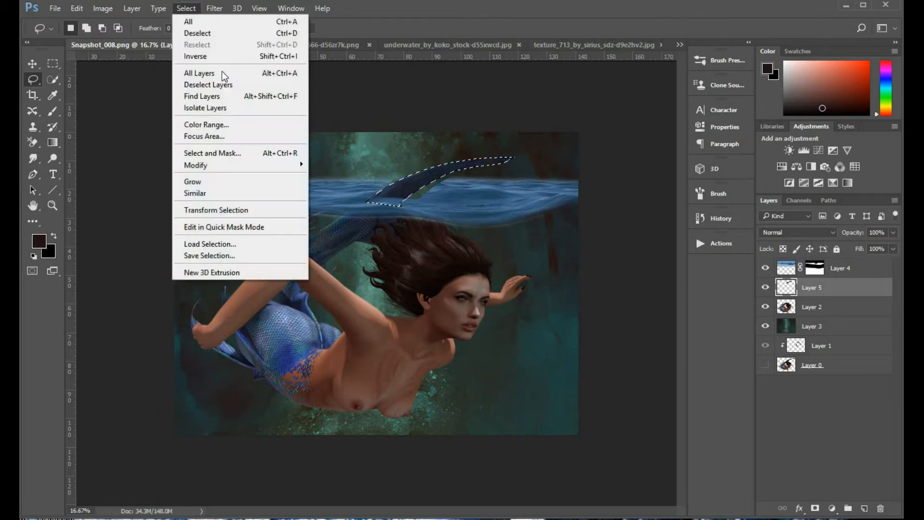
{"action": "left_click", "coordinate": [223, 56]}
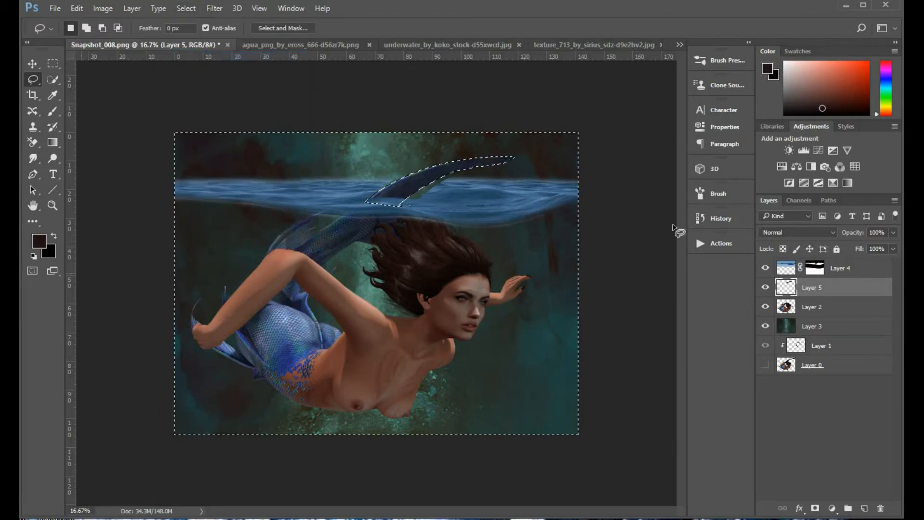
{"action": "left_click", "coordinate": [812, 267]}
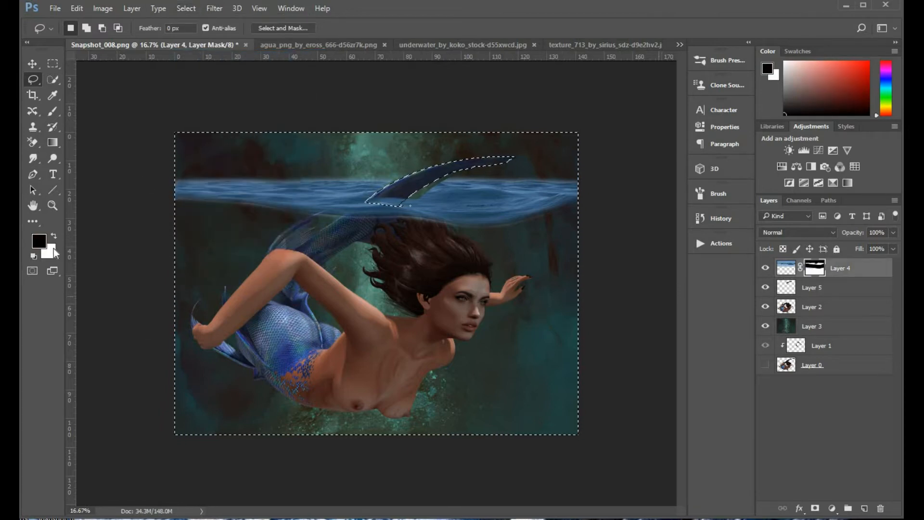
{"action": "left_click", "coordinate": [54, 236]}
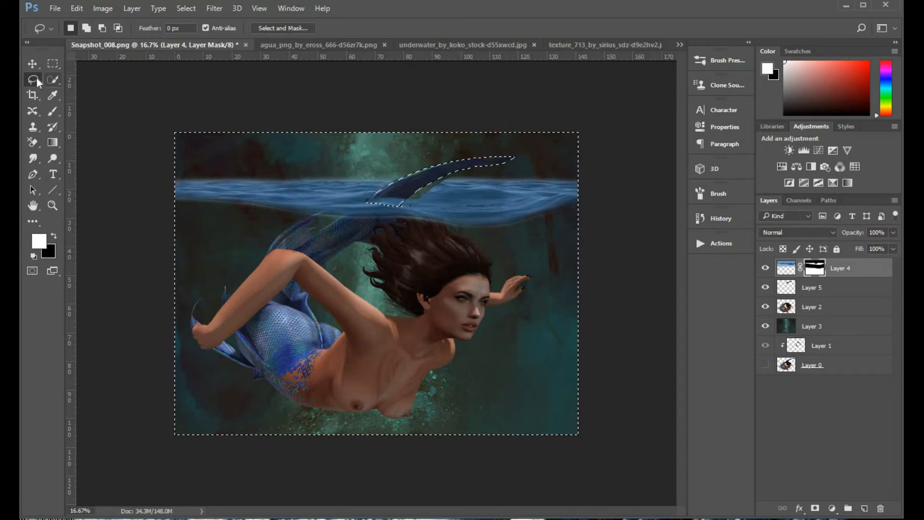
{"action": "left_click", "coordinate": [53, 111]}
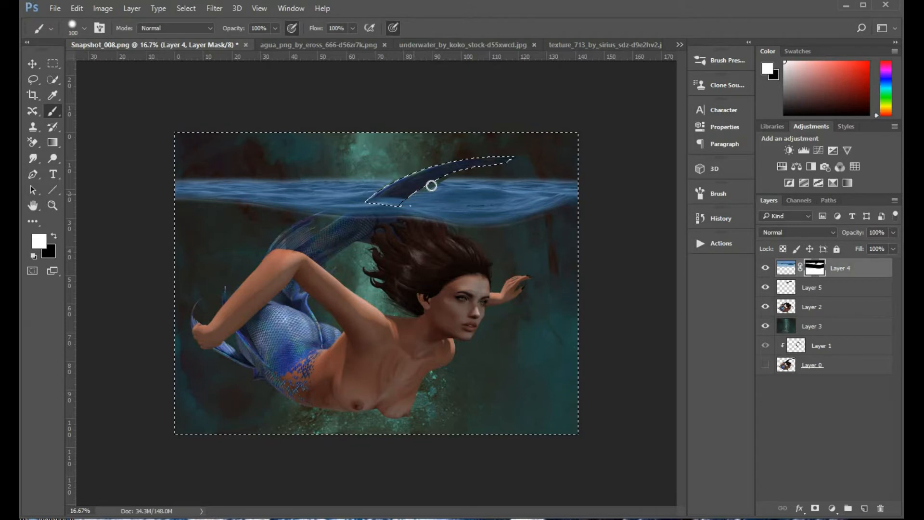
{"action": "mouse_move", "coordinate": [373, 192]}
{"action": "left_mouse_down"}
{"action": "mouse_move", "coordinate": [439, 186]}
{"action": "mouse_move", "coordinate": [424, 185]}
{"action": "left_mouse_up"}
{"action": "key", "text": "ctrl+d"}
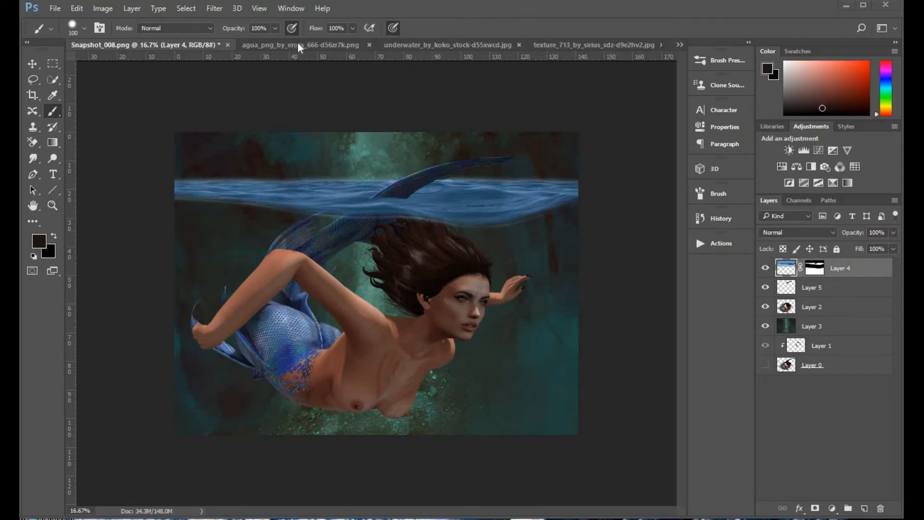
Step: Copy the whole water splash image from agua_png_by_eross_666-d56zr7k.png, close that file and paste the splash as the top layer of the mermaid composite
{"action": "left_click", "coordinate": [297, 43]}
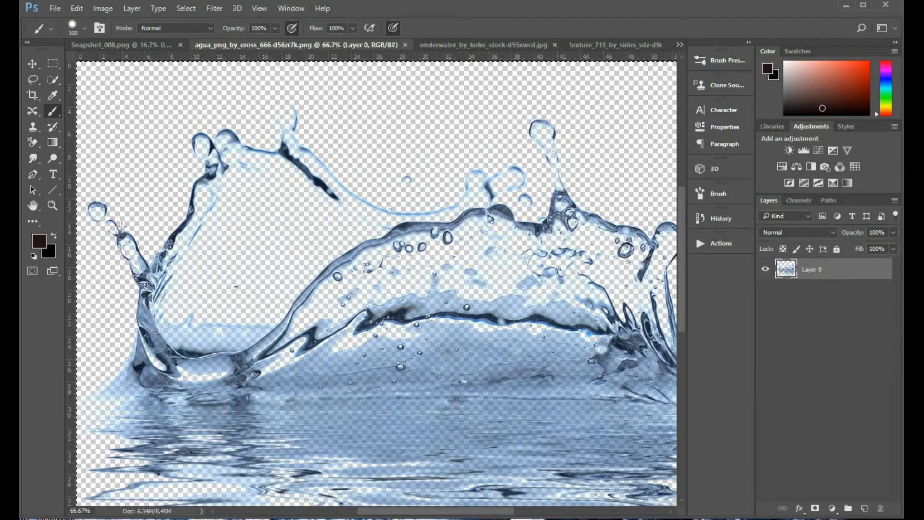
{"action": "left_click", "coordinate": [53, 205]}
{"action": "left_click", "coordinate": [290, 248], "text": "alt"}
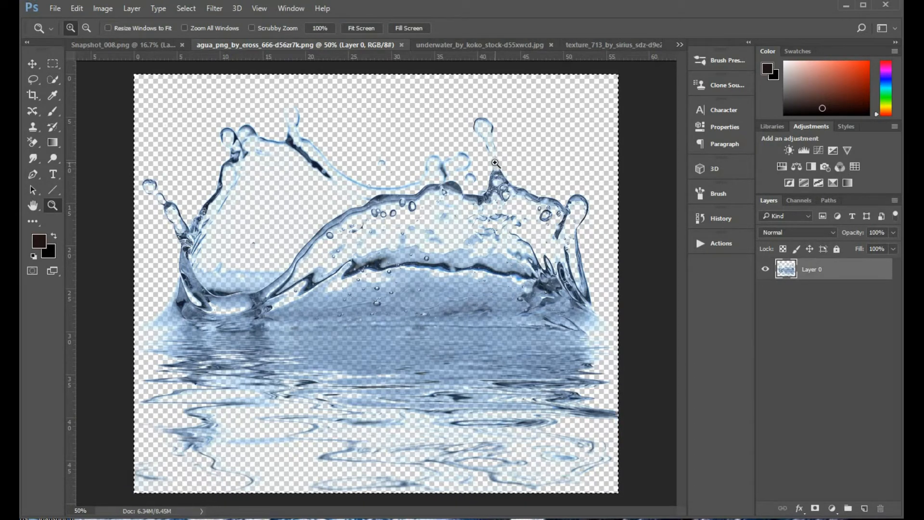
{"action": "key", "text": "ctrl+w"}
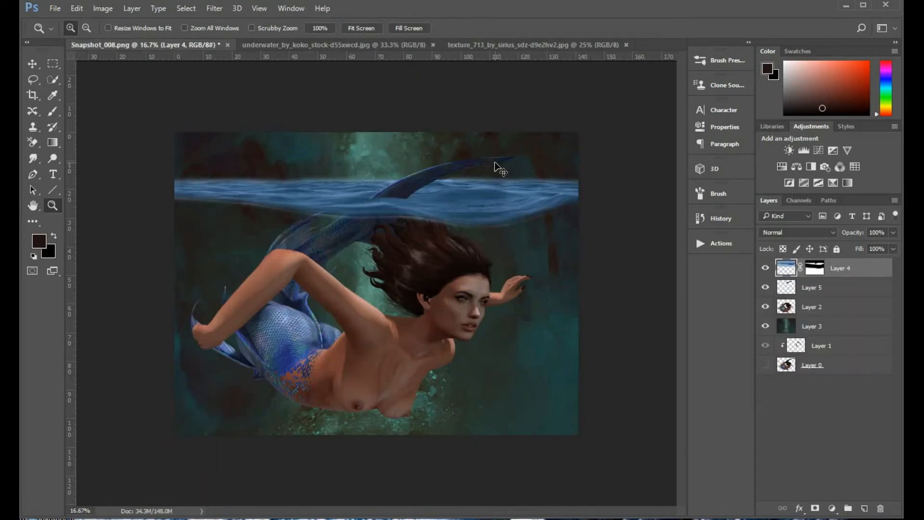
{"action": "key", "text": "ctrl+v"}
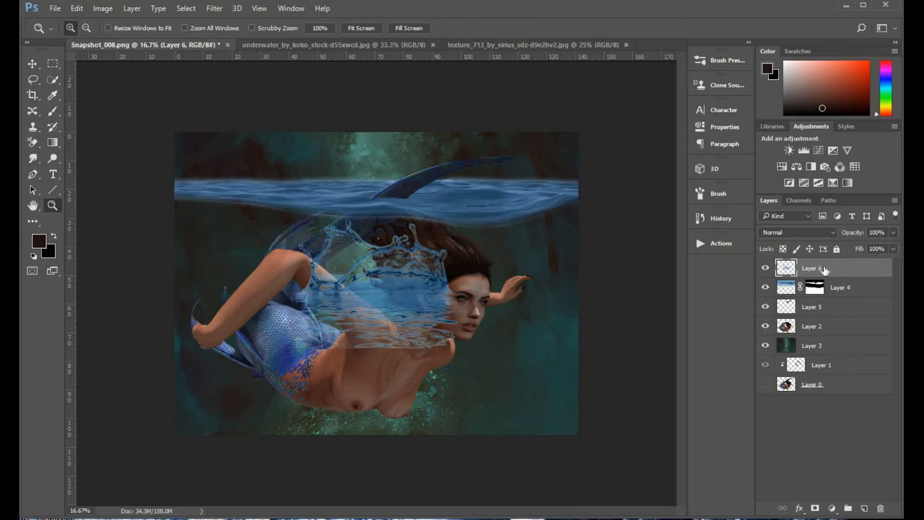
Step: Scale the splash layer down proportionally to about 40.9% and place it where the tail breaks the water surface
{"action": "key", "text": "ctrl+t"}
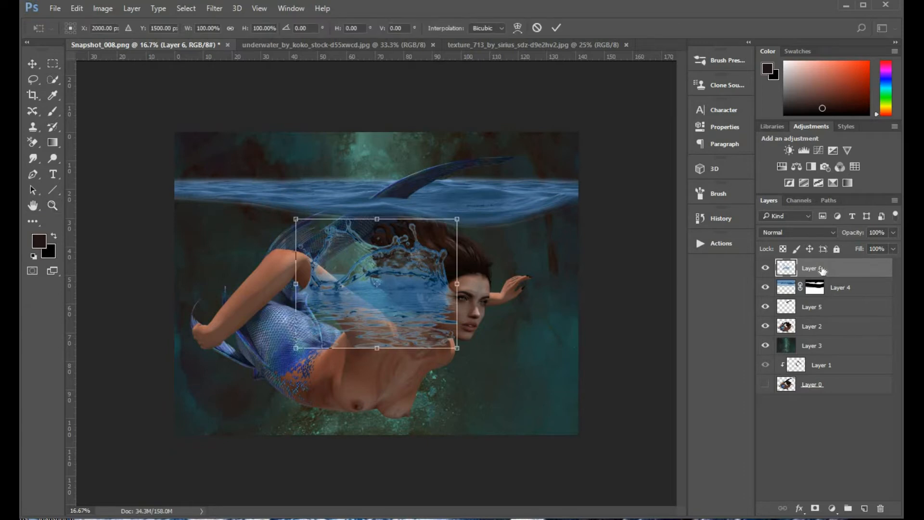
{"action": "left_click_drag", "start_coordinate": [296, 346], "coordinate": [364, 288]}
{"action": "left_click_drag", "start_coordinate": [414, 270], "coordinate": [431, 217]}
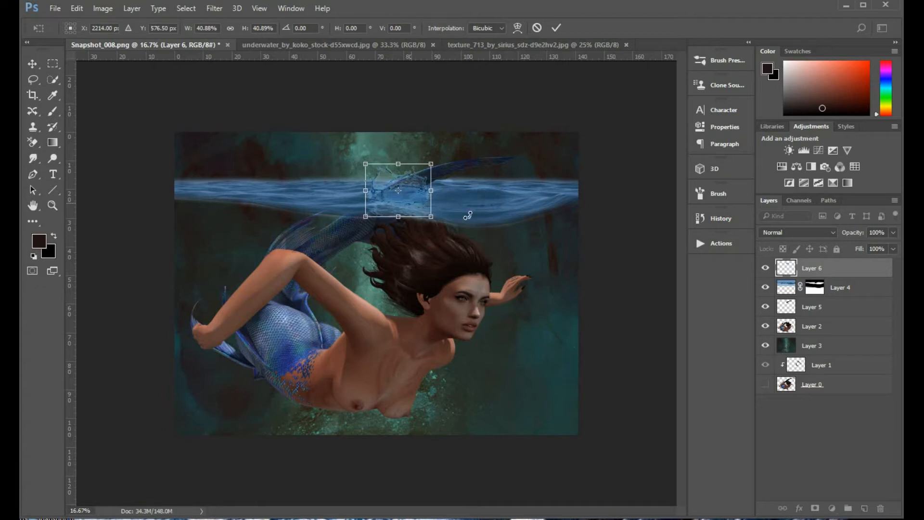
{"action": "key", "text": "Return"}
{"action": "key", "text": "z"}
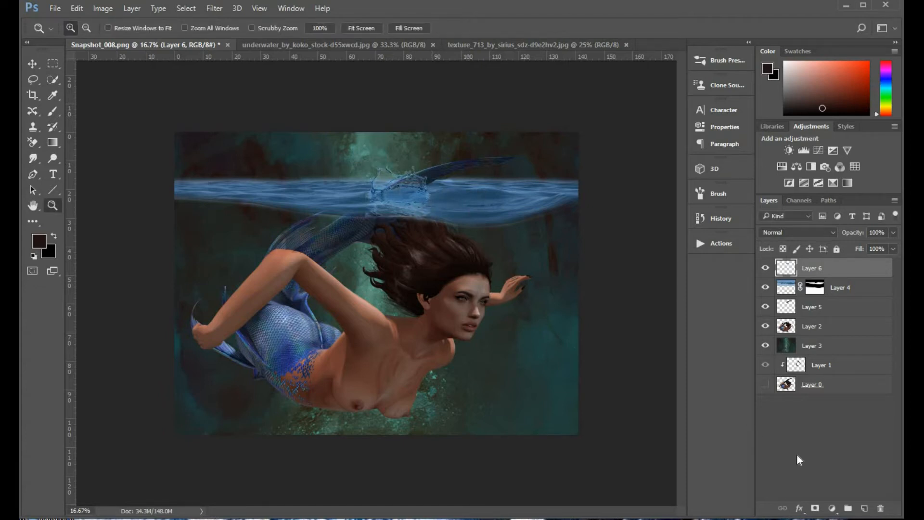
Step: Add a Hue/Saturation adjustment clipped to the splash layer, with Lightness at +95 and the saturation adjusted, to whiten the splash
{"action": "left_click", "coordinate": [832, 509]}
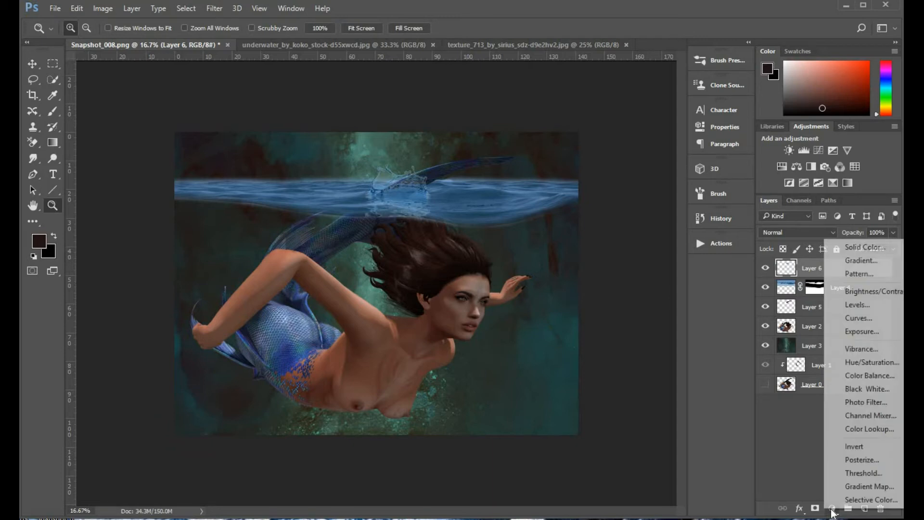
{"action": "left_click", "coordinate": [867, 365]}
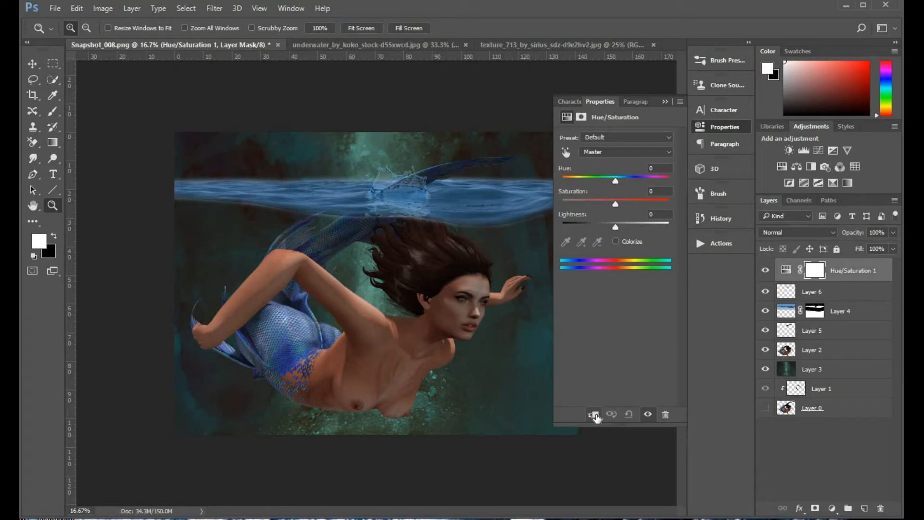
{"action": "left_click", "coordinate": [595, 416]}
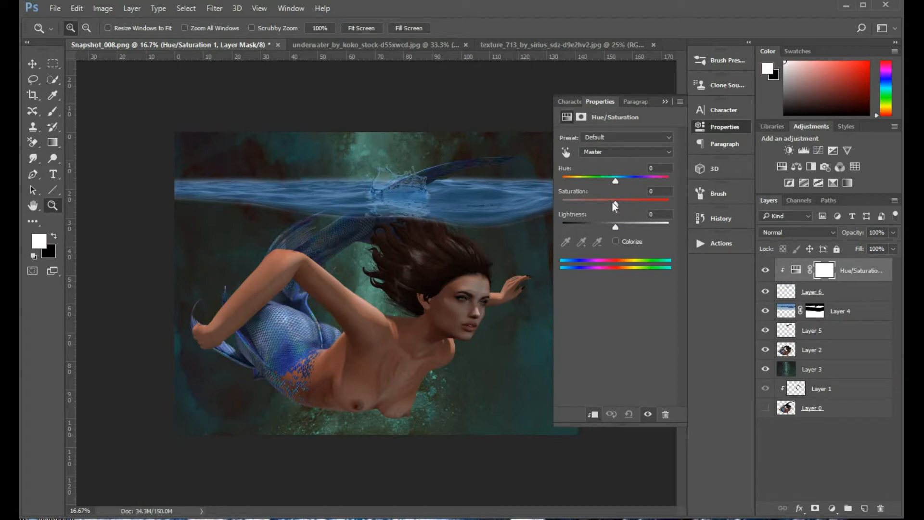
{"action": "left_click_drag", "start_coordinate": [615, 202], "coordinate": [667, 221]}
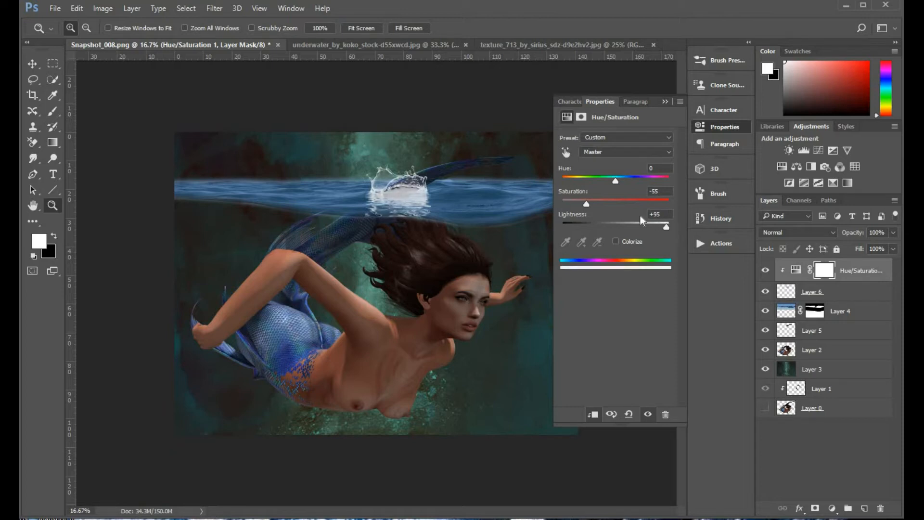
{"action": "left_click_drag", "start_coordinate": [590, 205], "coordinate": [619, 207]}
{"action": "left_click", "coordinate": [664, 102]}
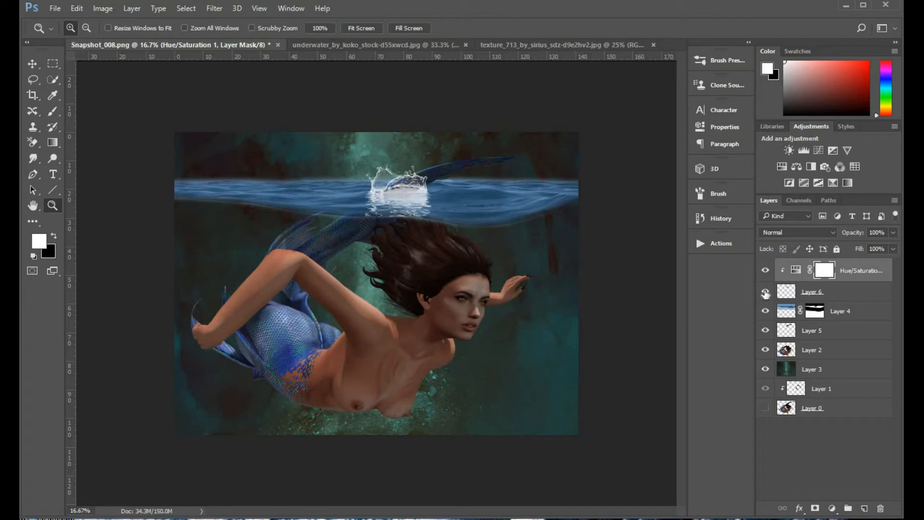
Step: Stretch the splash on Layer 6 horizontally to 137.61% width, keeping its height
{"action": "left_click", "coordinate": [788, 292]}
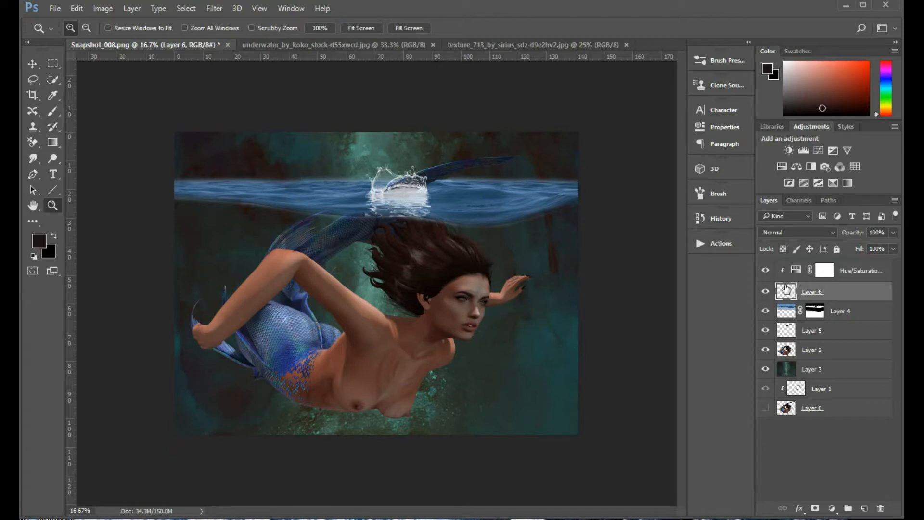
{"action": "key", "text": "ctrl+t"}
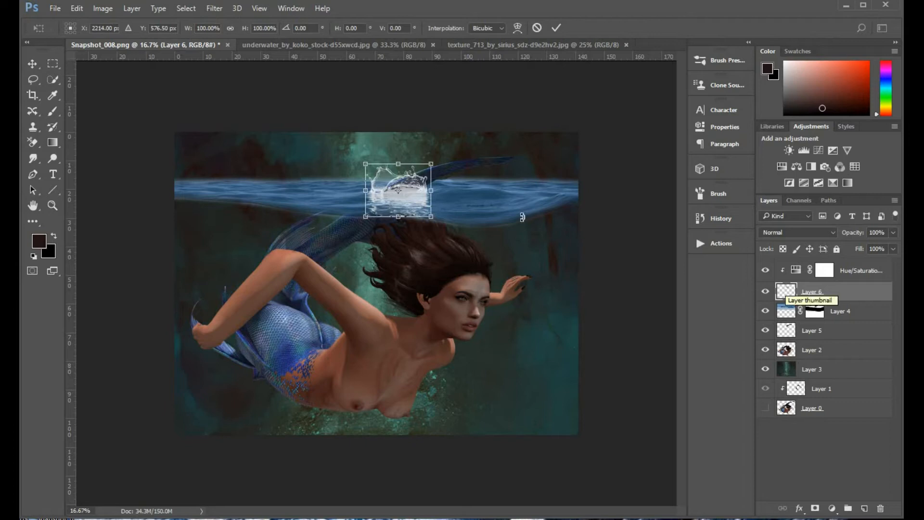
{"action": "left_click_drag", "start_coordinate": [442, 191], "coordinate": [457, 191]}
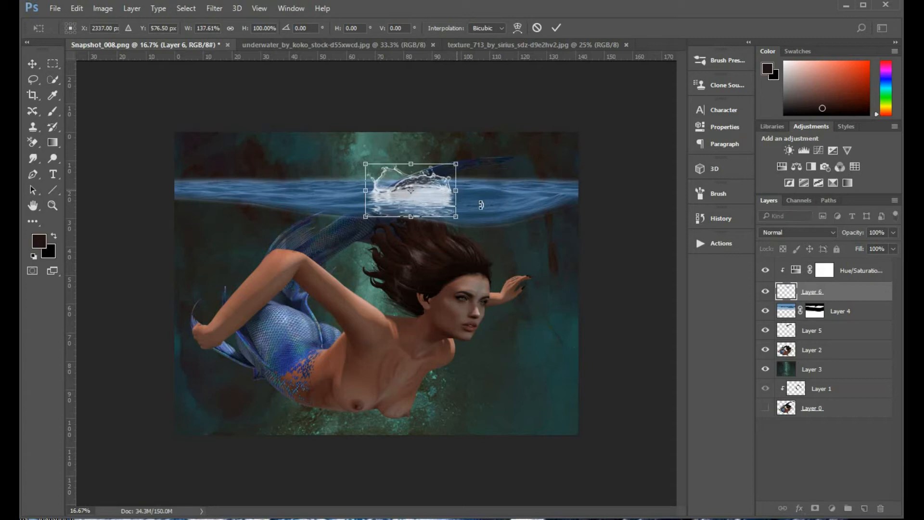
{"action": "key", "text": "Return"}
{"action": "key", "text": "z"}
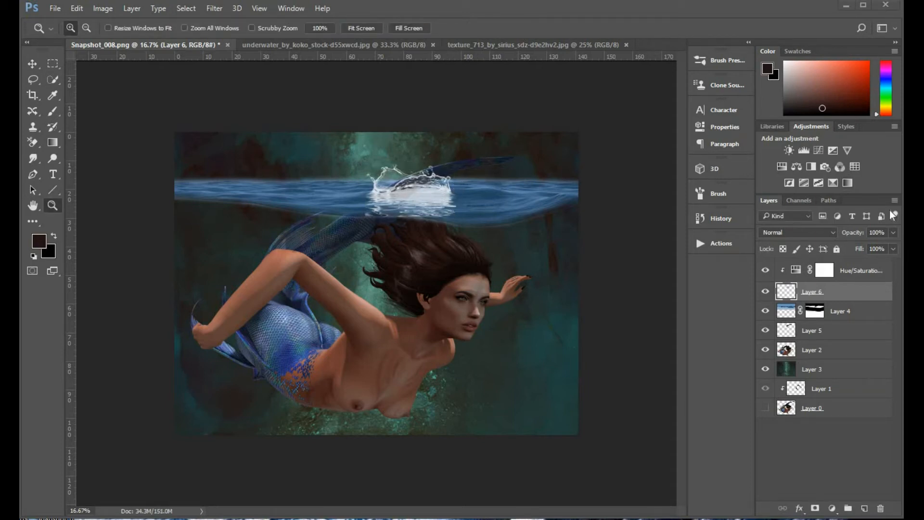
Step: Copy the entire texture_713_by_sirius_sdz-d9e2hv2.jpg image, close it and paste it into the composite as a layer directly below Layer 4
{"action": "left_click", "coordinate": [517, 44]}
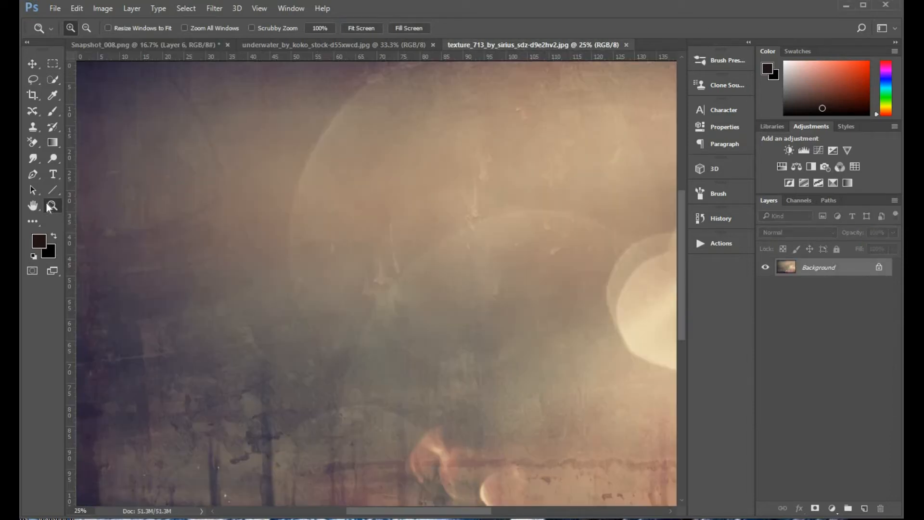
{"action": "left_click", "coordinate": [365, 260], "text": "alt"}
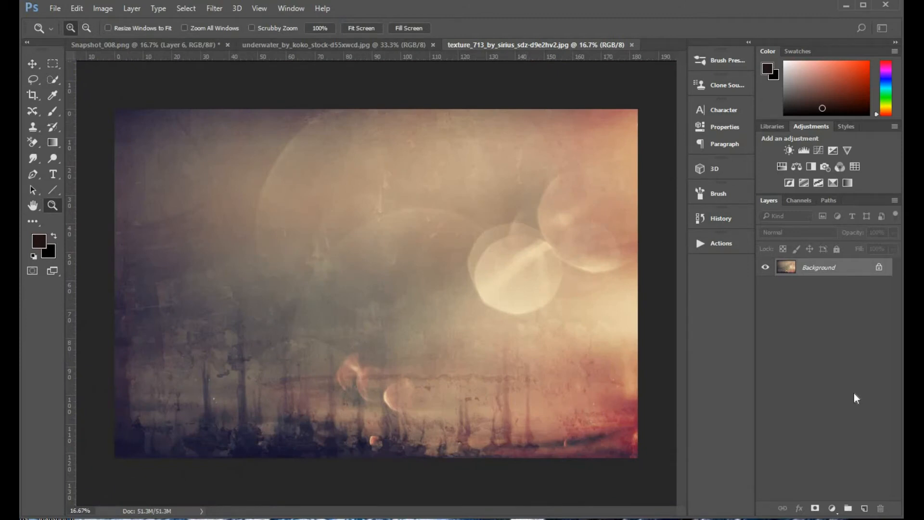
{"action": "key", "text": "ctrl+a"}
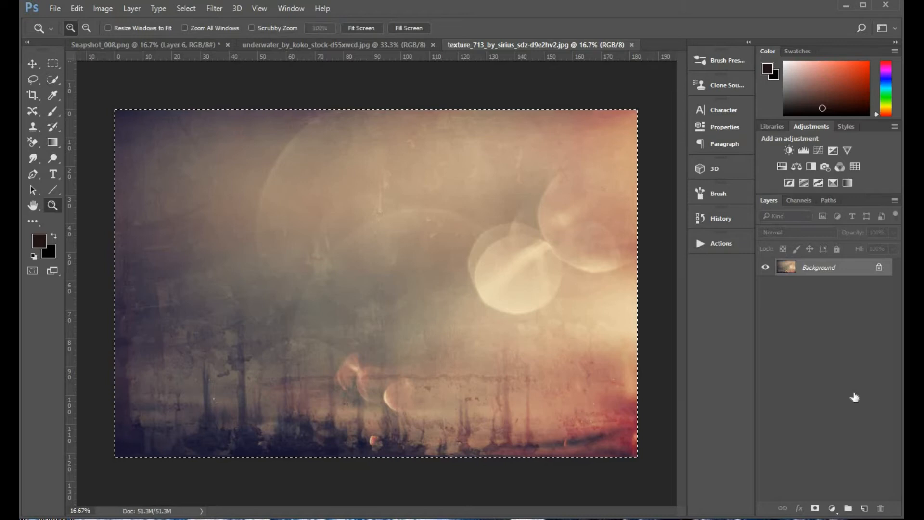
{"action": "key", "text": "ctrl+w"}
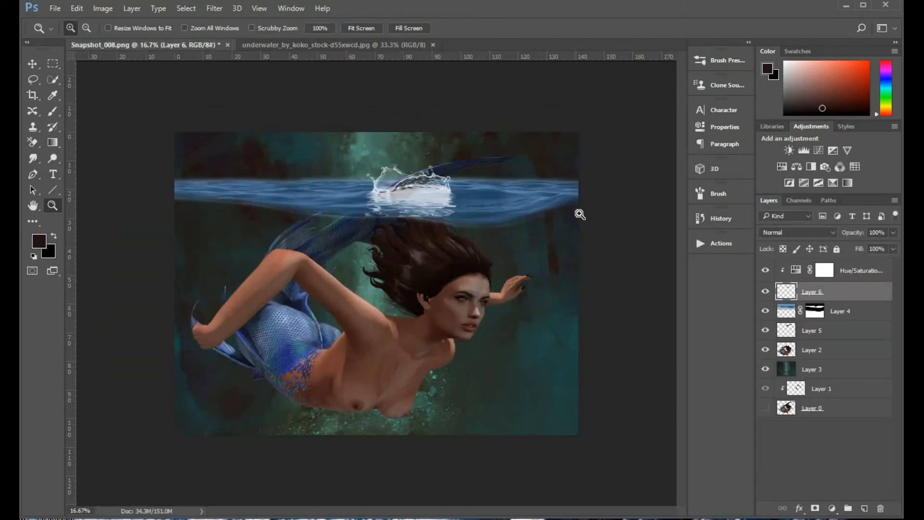
{"action": "left_click", "coordinate": [872, 312]}
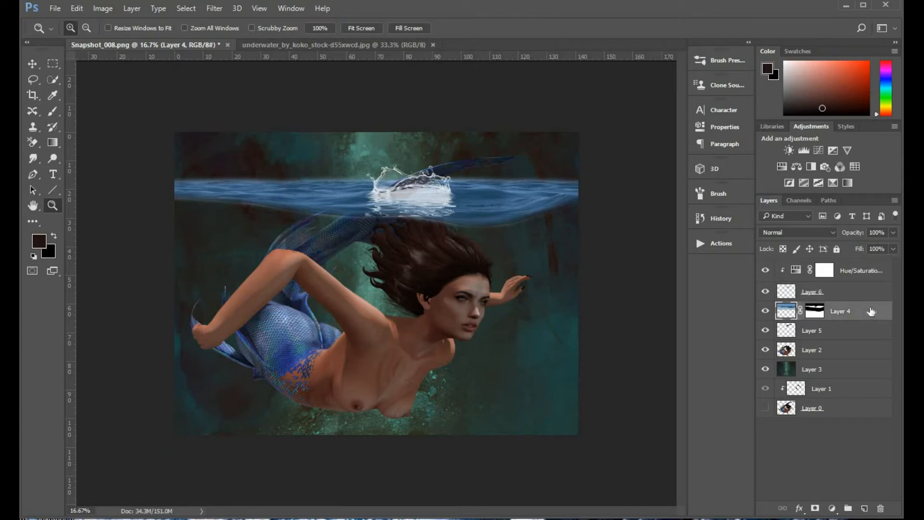
{"action": "key", "text": "ctrl+v"}
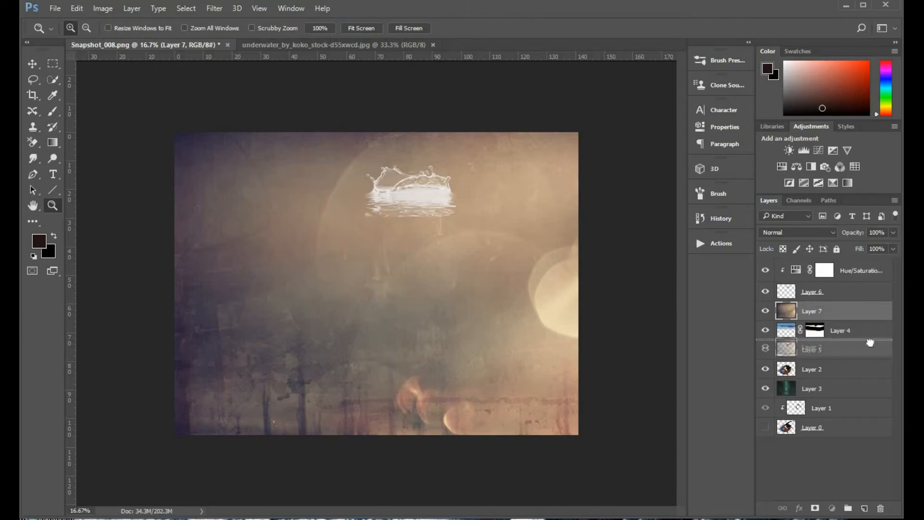
{"action": "left_click_drag", "start_coordinate": [872, 347], "coordinate": [870, 342]}
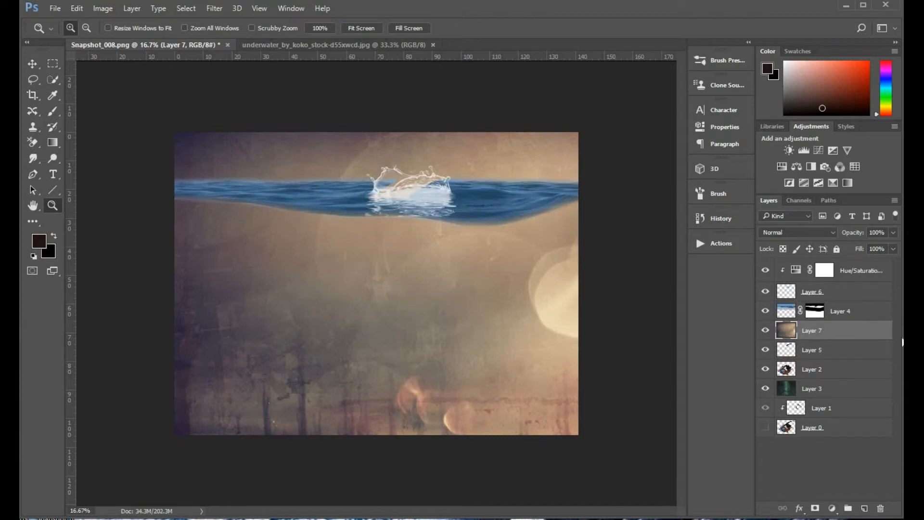
Step: Scale the texture on Layer 7 down to about 81.5% and move it up to cover the sky across the canvas width
{"action": "key", "text": "ctrl+t"}
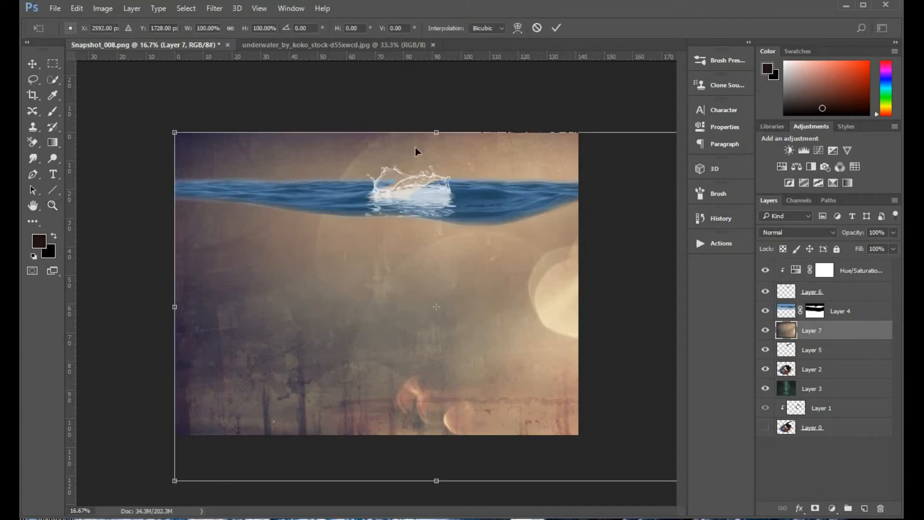
{"action": "left_click_drag", "start_coordinate": [175, 134], "coordinate": [285, 176]}
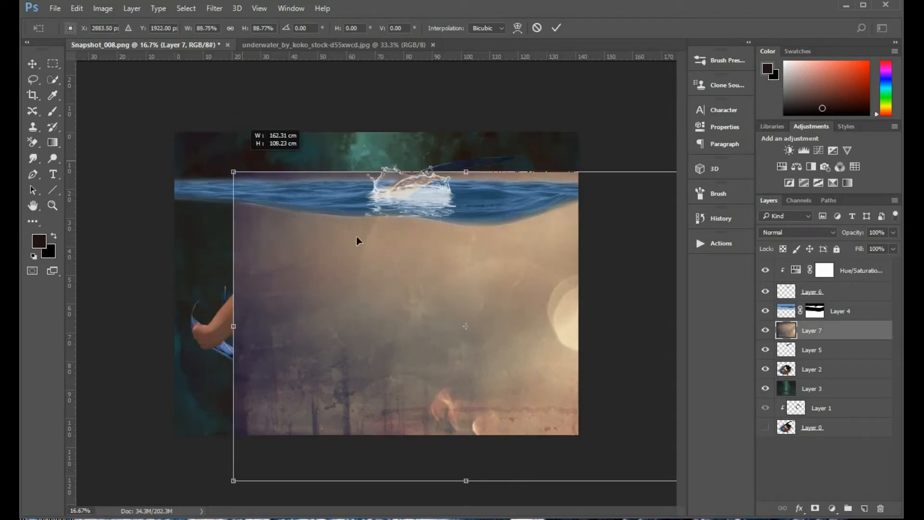
{"action": "left_click_drag", "start_coordinate": [562, 375], "coordinate": [458, 210]}
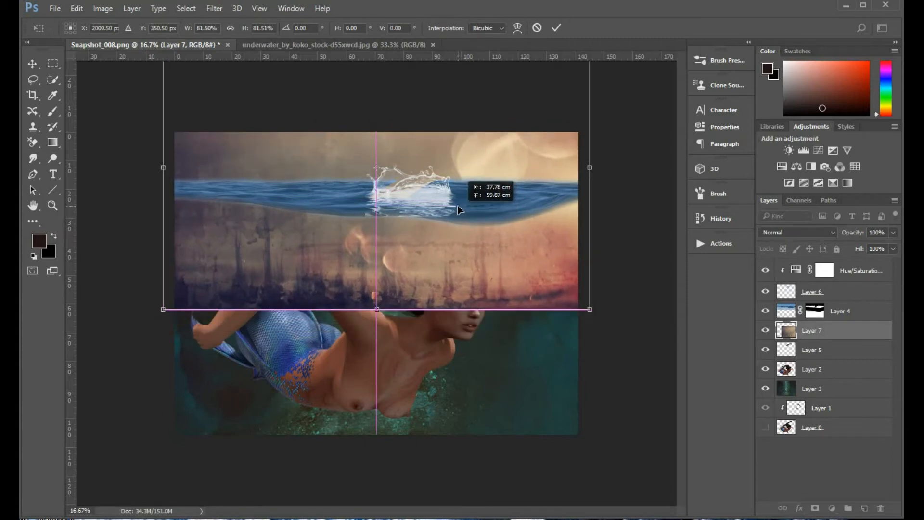
{"action": "left_click_drag", "start_coordinate": [458, 205], "coordinate": [459, 204]}
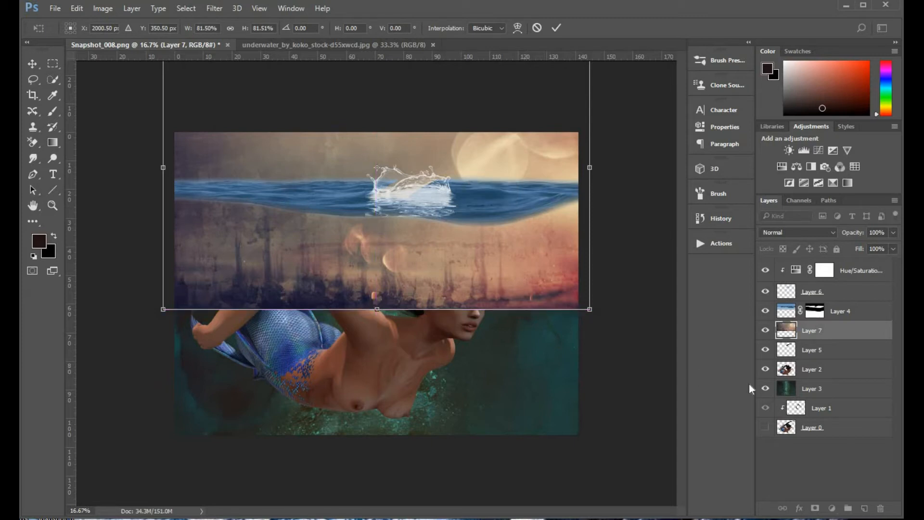
{"action": "key", "text": "z"}
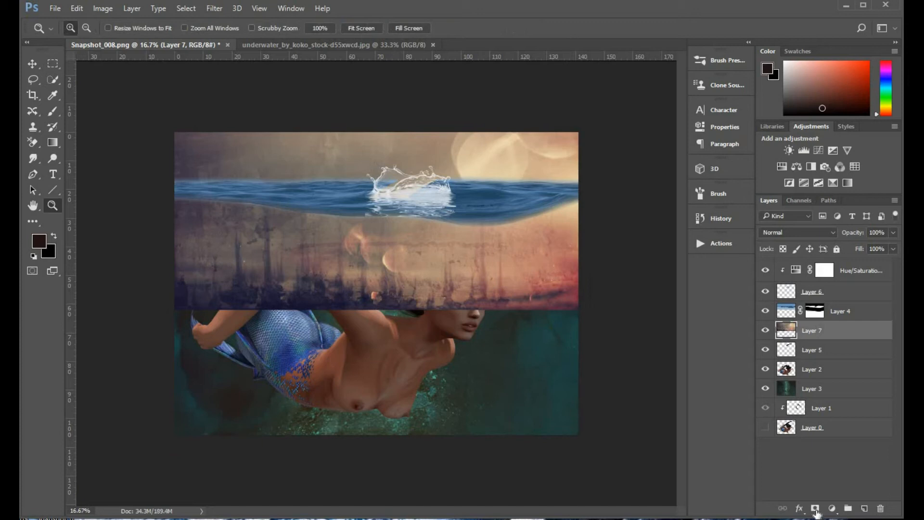
Step: Add a layer mask to Layer 7 and paint it black with an enlarged brush to hide the texture below the water surface
{"action": "left_click", "coordinate": [816, 509]}
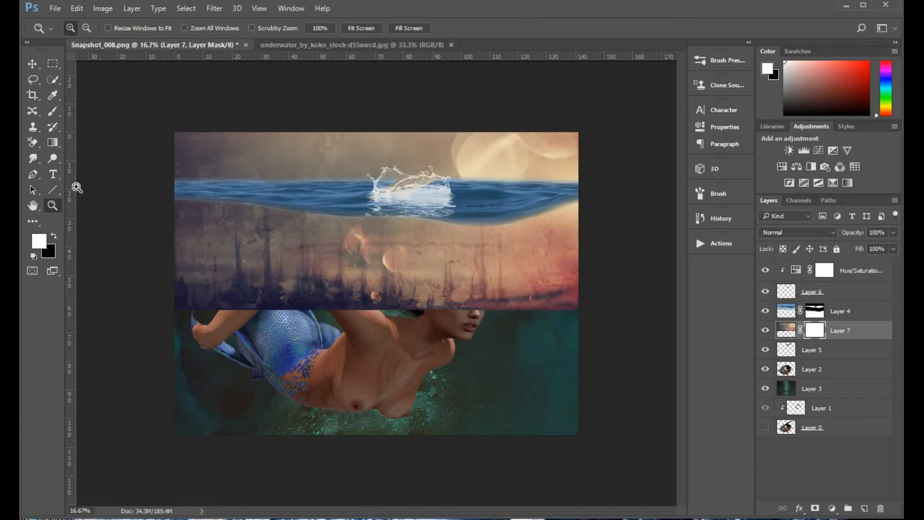
{"action": "key", "text": "x"}
{"action": "left_click", "coordinate": [54, 109]}
{"action": "left_click_drag", "start_coordinate": [177, 204], "coordinate": [303, 202]}
{"action": "key", "text": "bracketright"}
{"action": "key", "text": "bracketright"}
{"action": "key", "text": "bracketright"}
{"action": "key", "text": "bracketright"}
{"action": "key", "text": "bracketright"}
{"action": "key", "text": "bracketright"}
{"action": "key", "text": "bracketright"}
{"action": "key", "text": "bracketright"}
{"action": "mouse_move", "coordinate": [563, 199]}
{"action": "left_mouse_down"}
{"action": "mouse_move", "coordinate": [464, 215]}
{"action": "mouse_move", "coordinate": [166, 194]}
{"action": "mouse_move", "coordinate": [123, 214]}
{"action": "left_mouse_up"}
{"action": "mouse_move", "coordinate": [358, 241]}
{"action": "left_mouse_down"}
{"action": "mouse_move", "coordinate": [337, 259]}
{"action": "mouse_move", "coordinate": [138, 248]}
{"action": "mouse_move", "coordinate": [284, 282]}
{"action": "mouse_move", "coordinate": [554, 281]}
{"action": "left_mouse_up"}
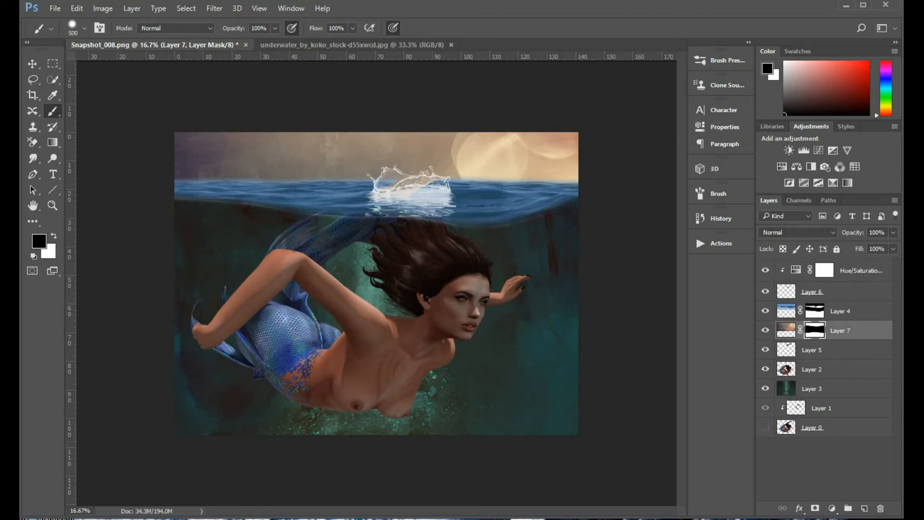
Step: Move Layer 5 with the tail tip above the Layer 7 sky texture, directly below Layer 4
{"action": "left_click", "coordinate": [845, 308]}
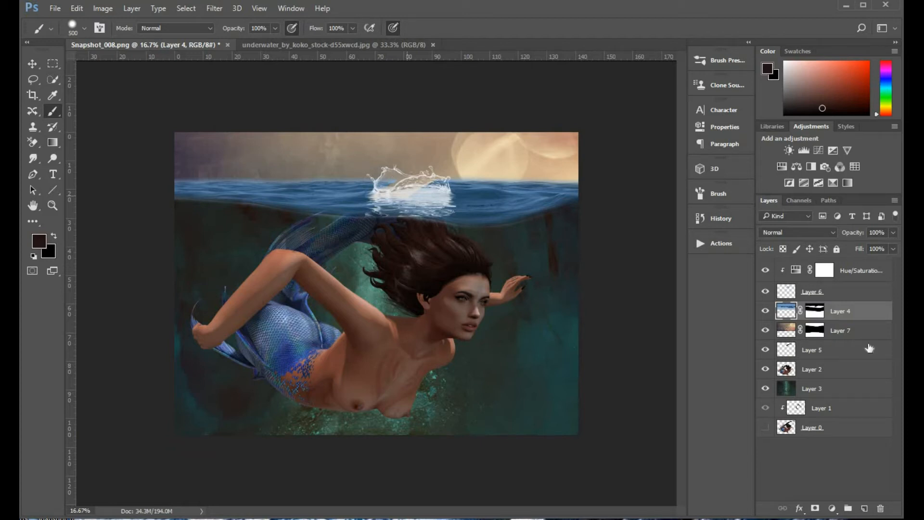
{"action": "left_click_drag", "start_coordinate": [871, 355], "coordinate": [873, 327]}
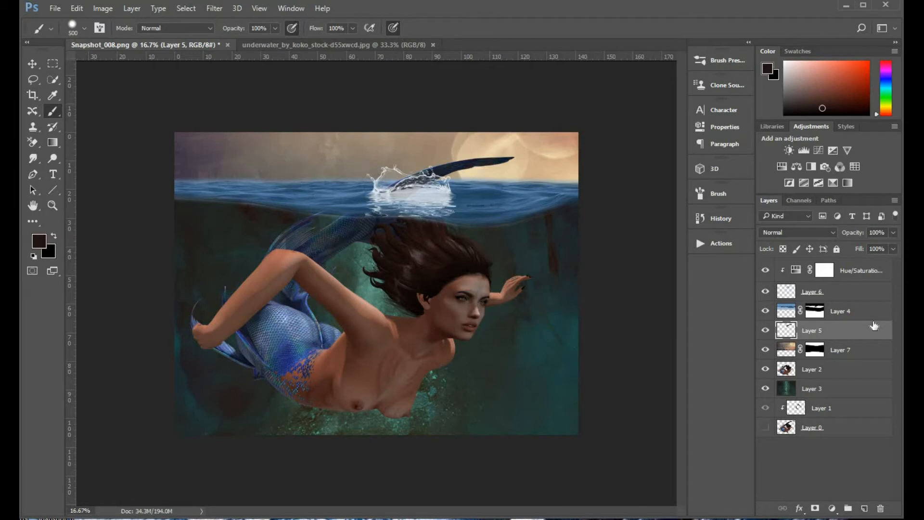
Step: Add a Color Balance adjustment clipped to Layer 4, with the shadows' Yellow–Blue at -48
{"action": "left_click", "coordinate": [788, 314]}
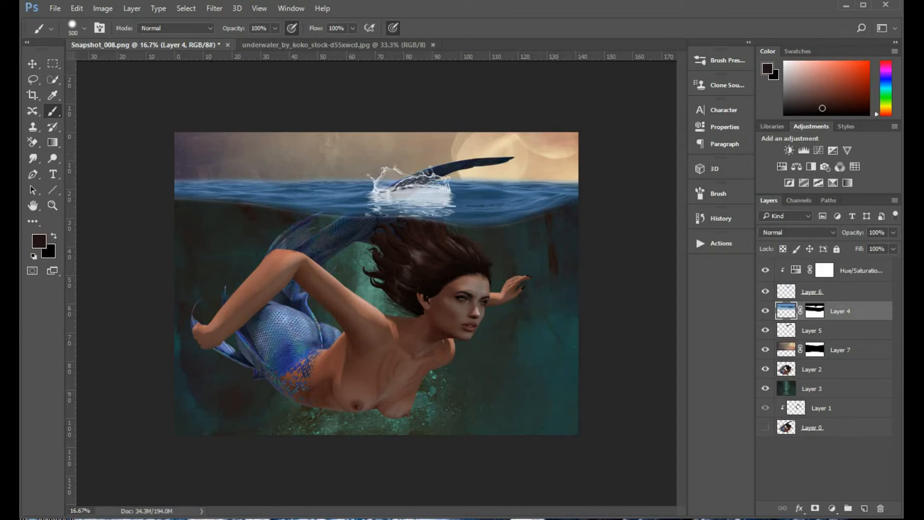
{"action": "left_click", "coordinate": [832, 508]}
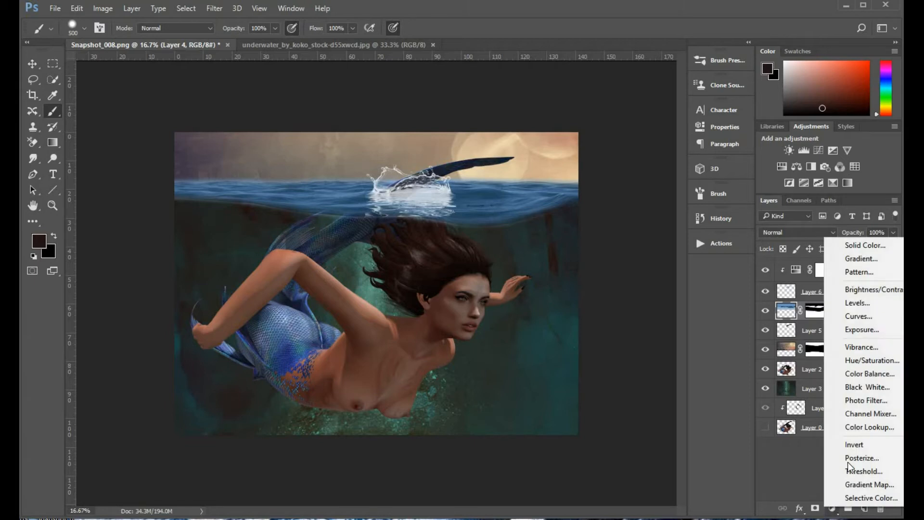
{"action": "left_click", "coordinate": [862, 372]}
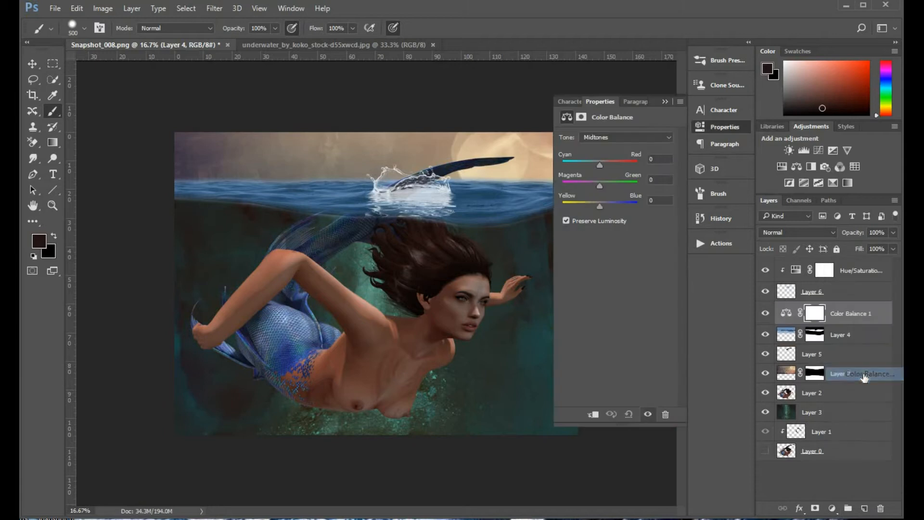
{"action": "left_click", "coordinate": [667, 137]}
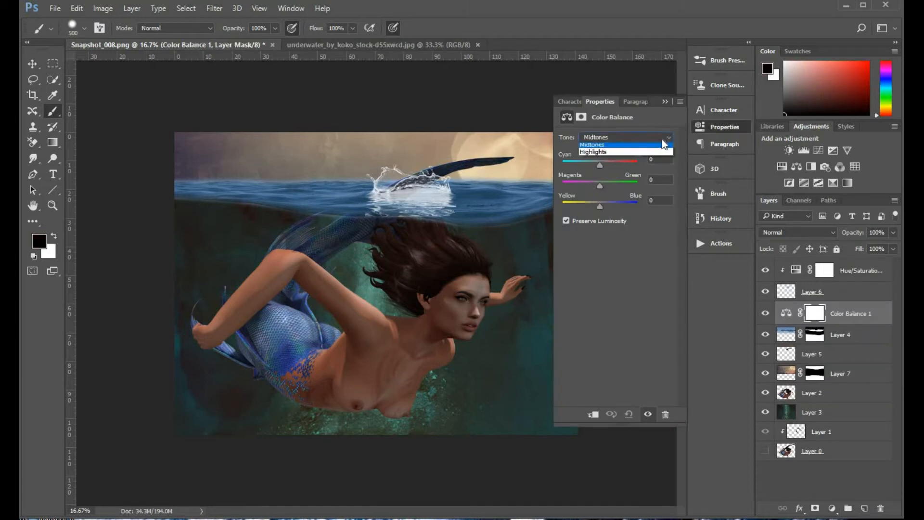
{"action": "left_click", "coordinate": [651, 148]}
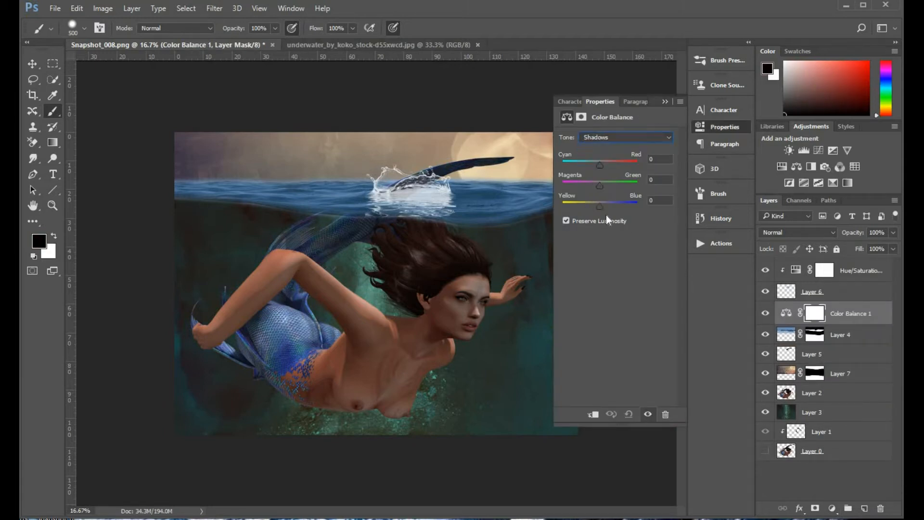
{"action": "left_click_drag", "start_coordinate": [599, 207], "coordinate": [587, 206]}
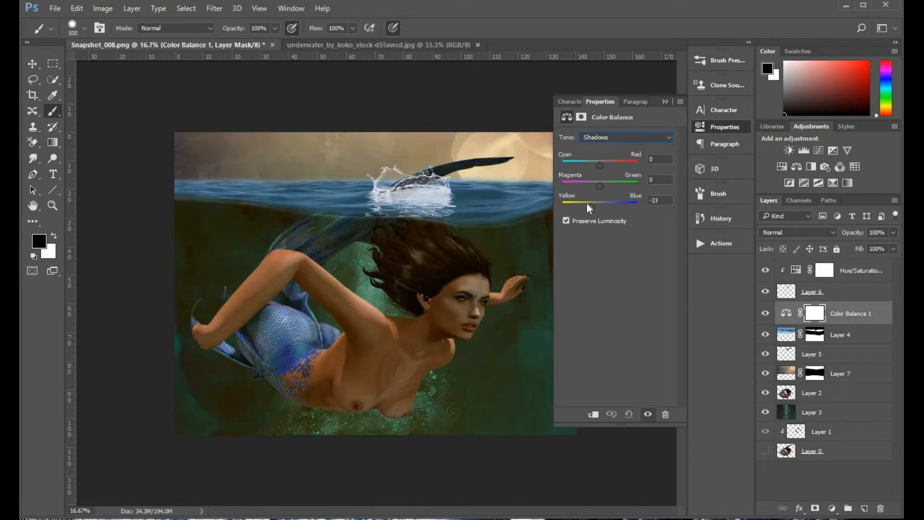
{"action": "left_click", "coordinate": [593, 414]}
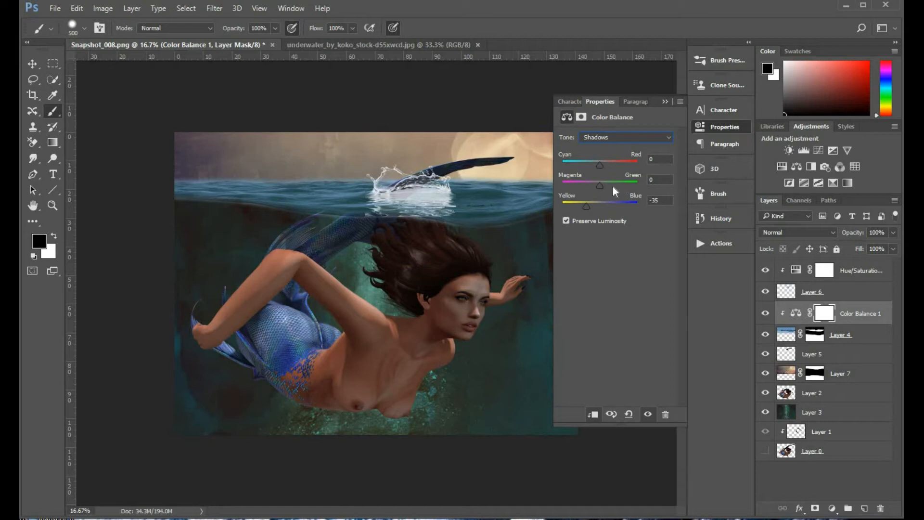
{"action": "left_click_drag", "start_coordinate": [586, 206], "coordinate": [578, 206]}
Step: Set the Color Balance midtones to Cyan–Red +26, Magenta–Green -23 and Yellow–Blue -47
{"action": "left_click", "coordinate": [641, 137]}
{"action": "left_click", "coordinate": [637, 157]}
{"action": "left_click_drag", "start_coordinate": [599, 206], "coordinate": [592, 207]}
{"action": "left_click_drag", "start_coordinate": [600, 184], "coordinate": [592, 185]}
{"action": "left_click_drag", "start_coordinate": [599, 163], "coordinate": [606, 164]}
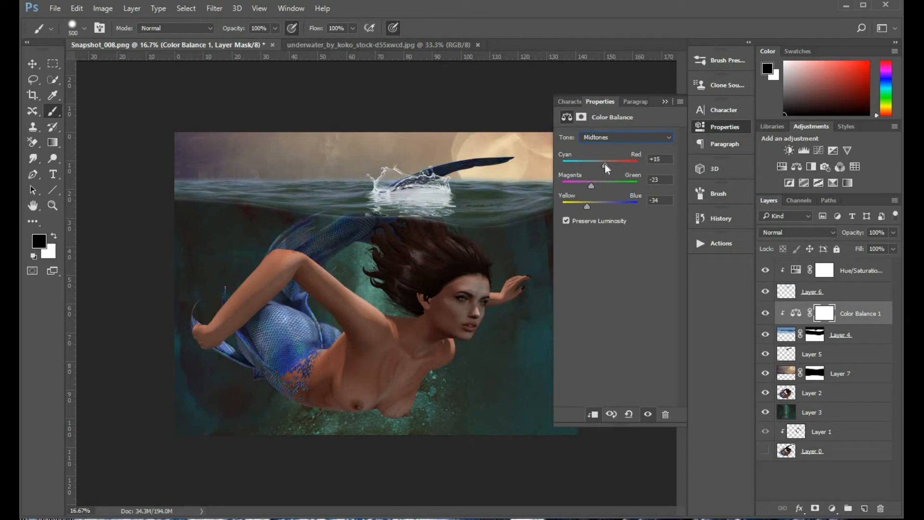
{"action": "left_click_drag", "start_coordinate": [584, 206], "coordinate": [583, 206]}
Step: Set the Color Balance highlights to Cyan–Red +27, Magenta–Green -16 and Yellow–Blue -34
{"action": "left_click", "coordinate": [625, 137]}
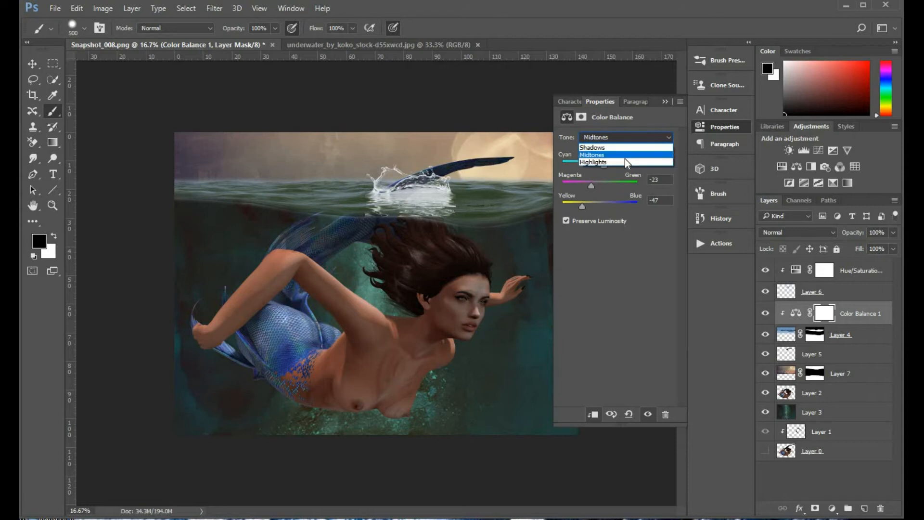
{"action": "left_click", "coordinate": [625, 158]}
{"action": "left_click_drag", "start_coordinate": [600, 208], "coordinate": [611, 163]}
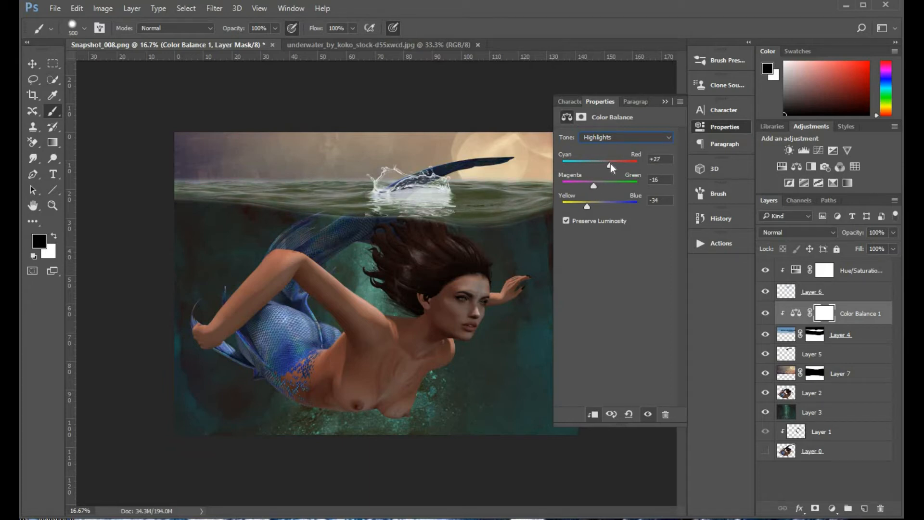
Step: Shift the Color Balance shadows towards cyan and set their Magenta–Green value to +6
{"action": "left_click", "coordinate": [625, 135]}
{"action": "left_click", "coordinate": [624, 145]}
{"action": "left_click_drag", "start_coordinate": [599, 165], "coordinate": [593, 165]}
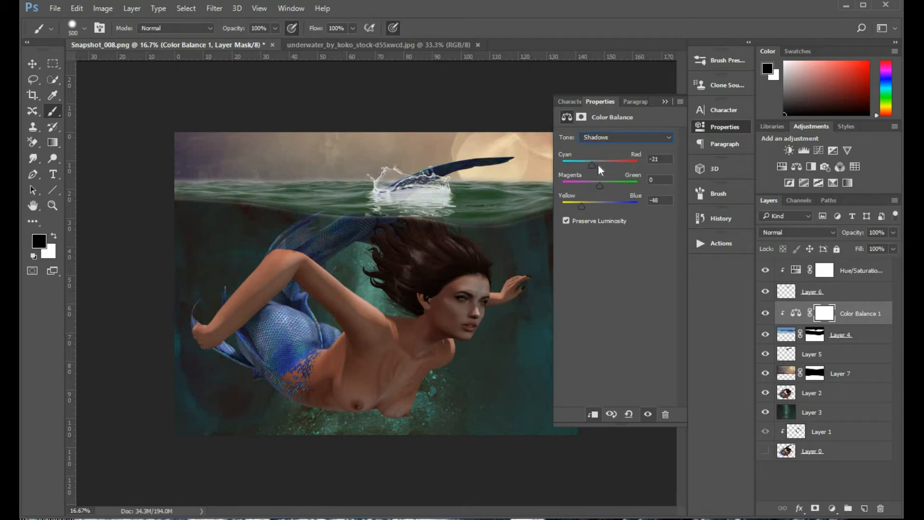
{"action": "left_click_drag", "start_coordinate": [601, 185], "coordinate": [602, 186]}
Step: Fine-tune the Magenta–Green and Yellow–Blue midtones of the water's Color Balance and close its settings
{"action": "left_click", "coordinate": [648, 137]}
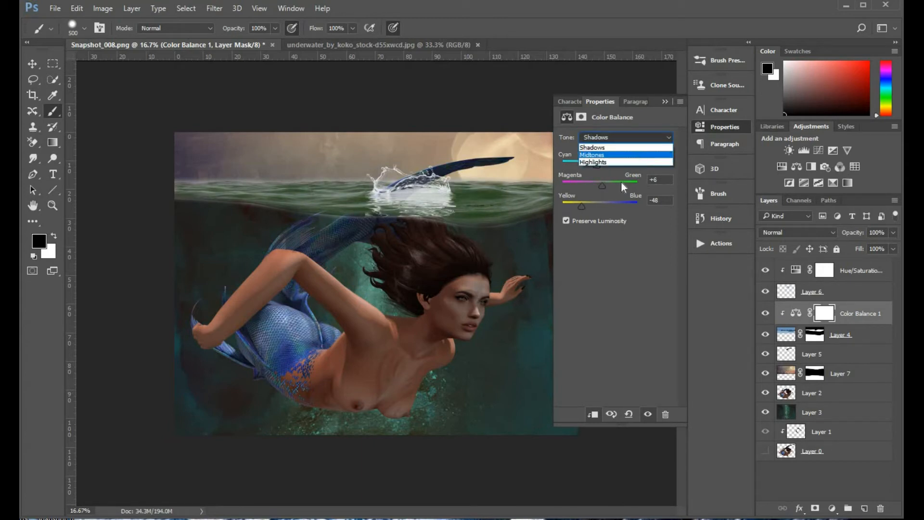
{"action": "left_click", "coordinate": [621, 147]}
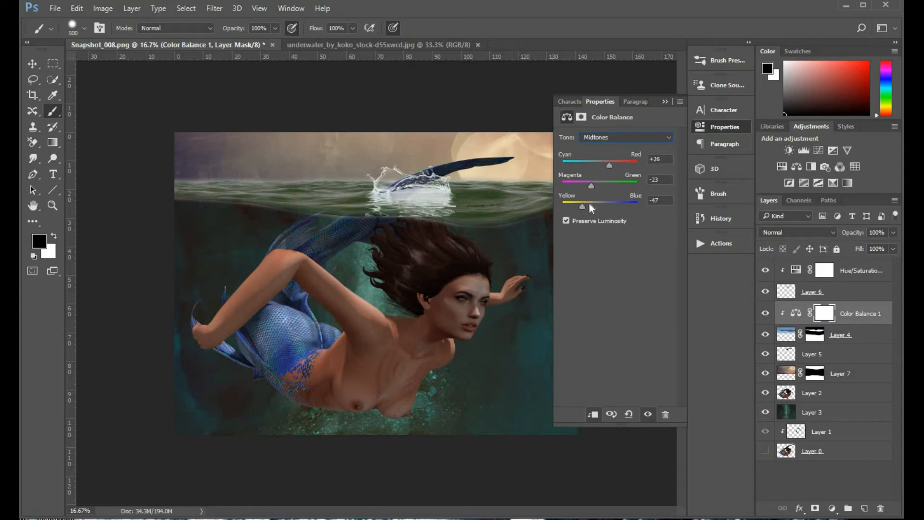
{"action": "left_click_drag", "start_coordinate": [597, 184], "coordinate": [593, 185]}
{"action": "left_click_drag", "start_coordinate": [587, 206], "coordinate": [590, 206]}
{"action": "left_click", "coordinate": [665, 102]}
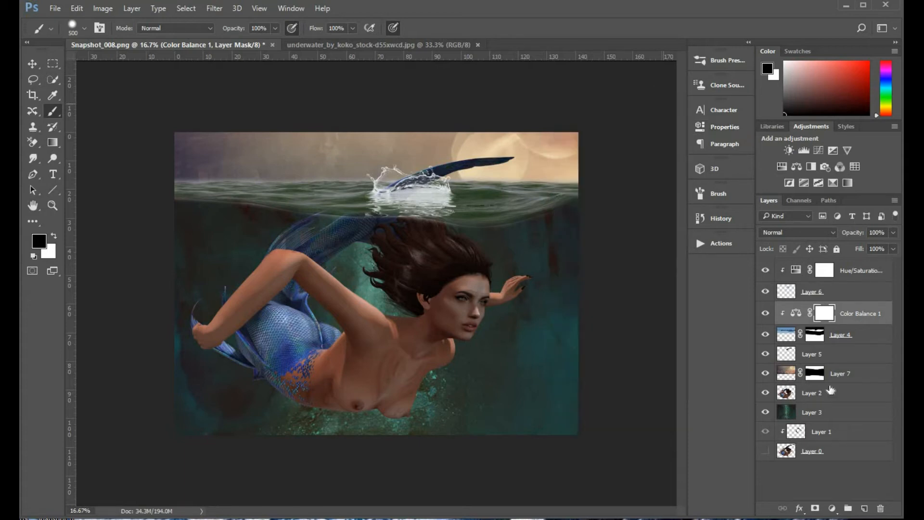
Step: Add a Curves adjustment clipped to Layer 2 and raise the RGB curve from input 87 to output 151
{"action": "left_click", "coordinate": [788, 395]}
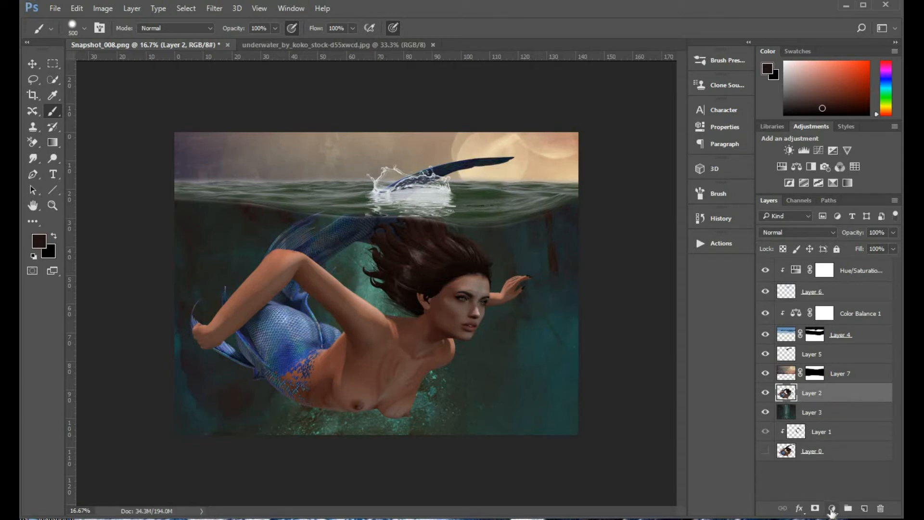
{"action": "left_click", "coordinate": [831, 509]}
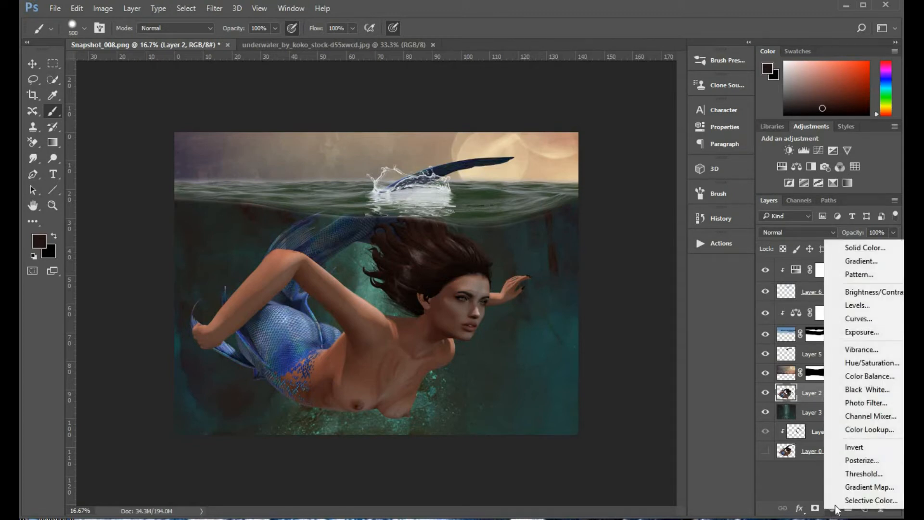
{"action": "left_click", "coordinate": [871, 319]}
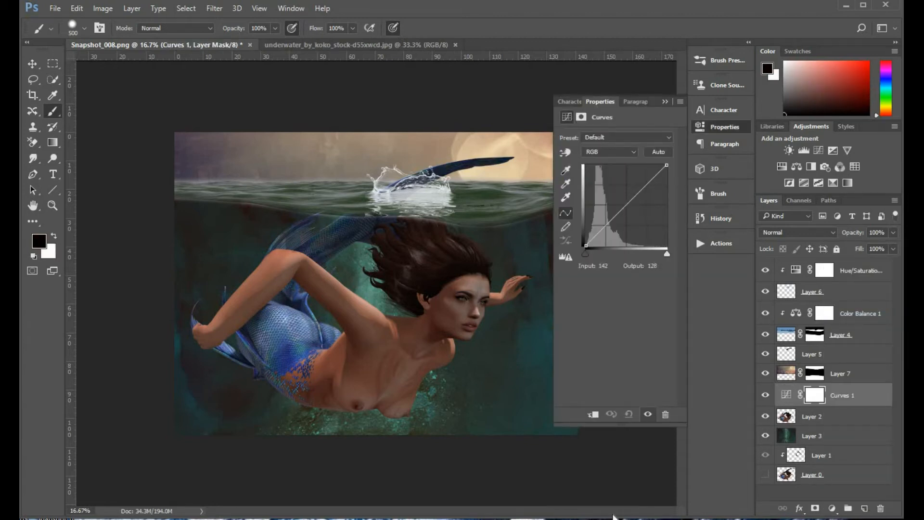
{"action": "left_click", "coordinate": [594, 415]}
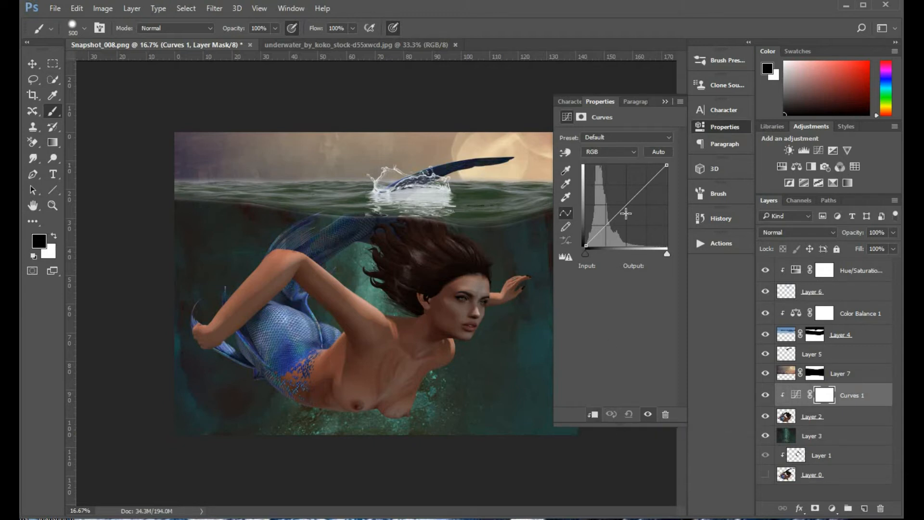
{"action": "left_click_drag", "start_coordinate": [625, 204], "coordinate": [614, 198]}
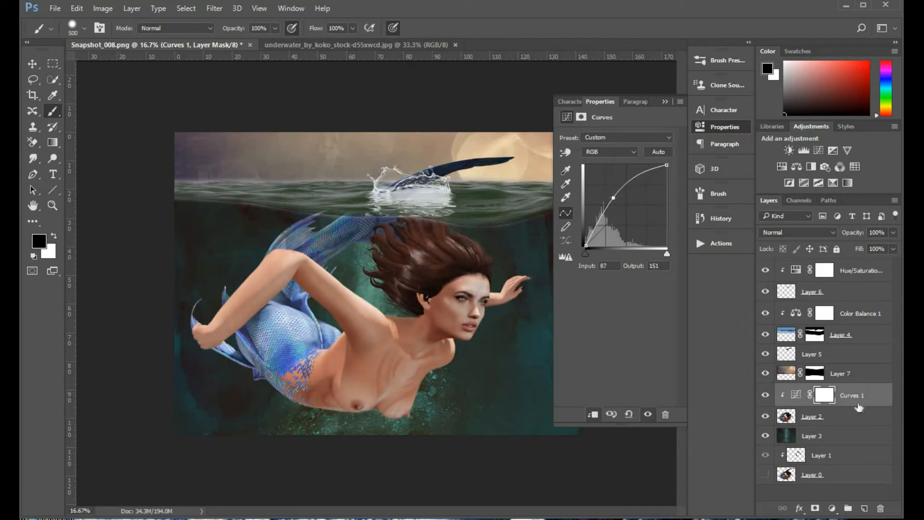
Step: Invert the Curves layer mask to black to hide the brightening on the mermaid
{"action": "left_click", "coordinate": [824, 394]}
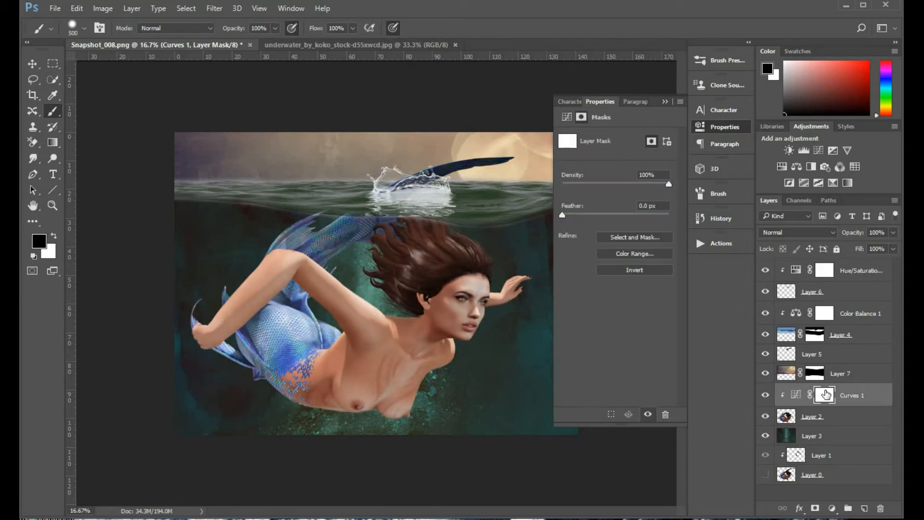
{"action": "key", "text": "ctrl+i"}
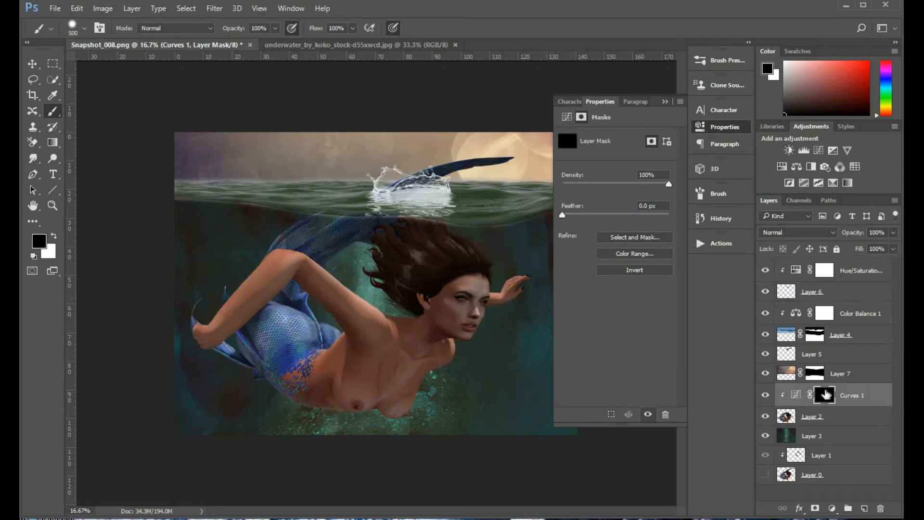
{"action": "left_click", "coordinate": [666, 102]}
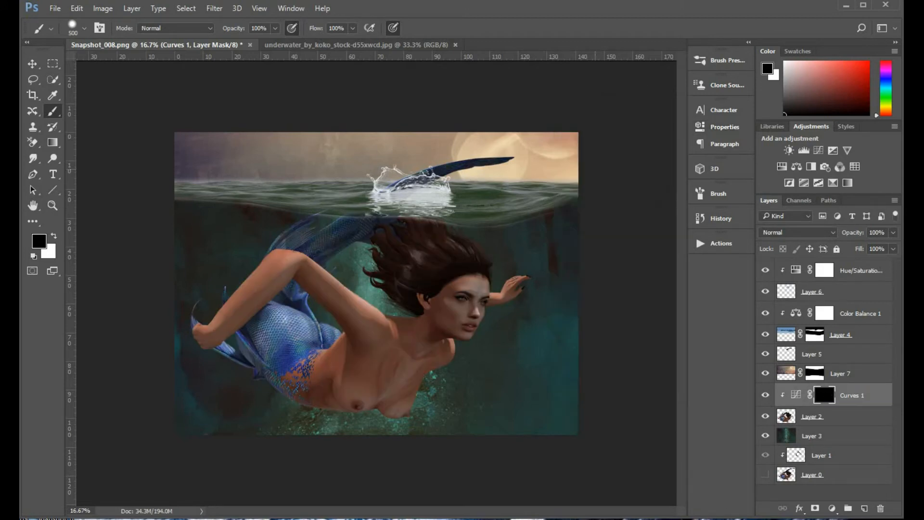
Step: Make white the foreground colour and set the brush opacity and flow to 24%
{"action": "left_click", "coordinate": [54, 235]}
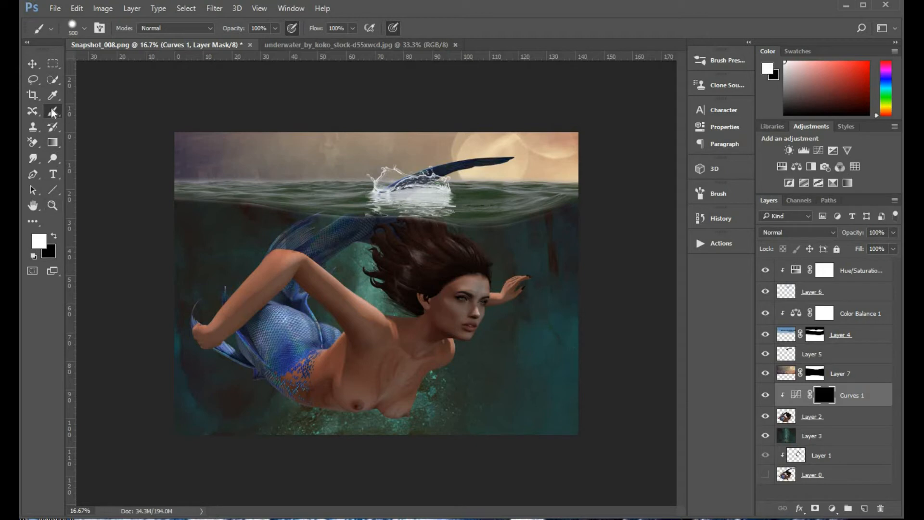
{"action": "left_click", "coordinate": [275, 29]}
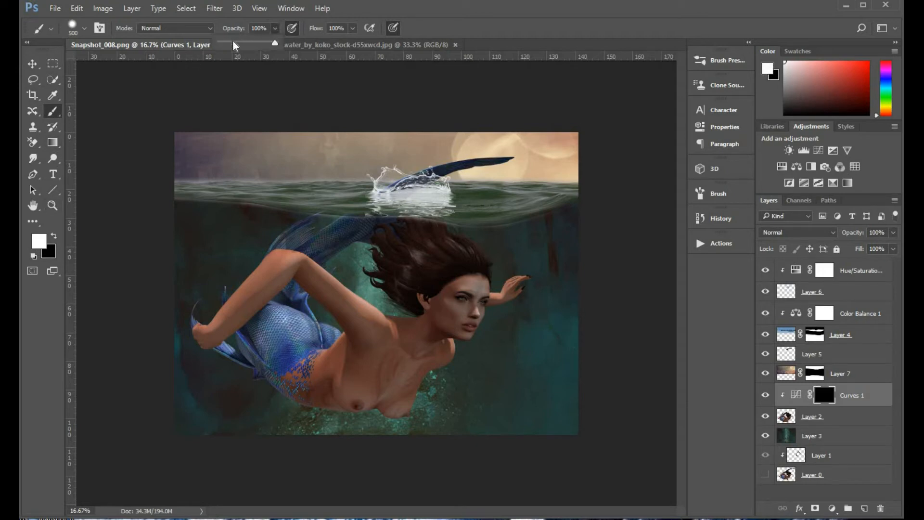
{"action": "left_click", "coordinate": [234, 43]}
{"action": "left_click", "coordinate": [352, 30]}
{"action": "left_click", "coordinate": [310, 43]}
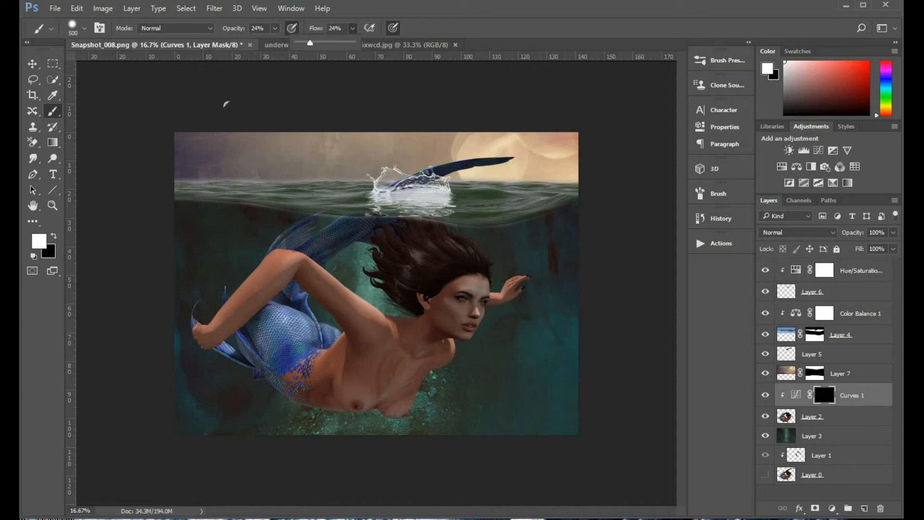
Step: Load Layer 2's outline as a selection and paint highlights on the mermaid's face and skin in the Curves mask with a size 100 brush
{"action": "left_click", "coordinate": [53, 206]}
{"action": "left_click", "coordinate": [375, 377]}
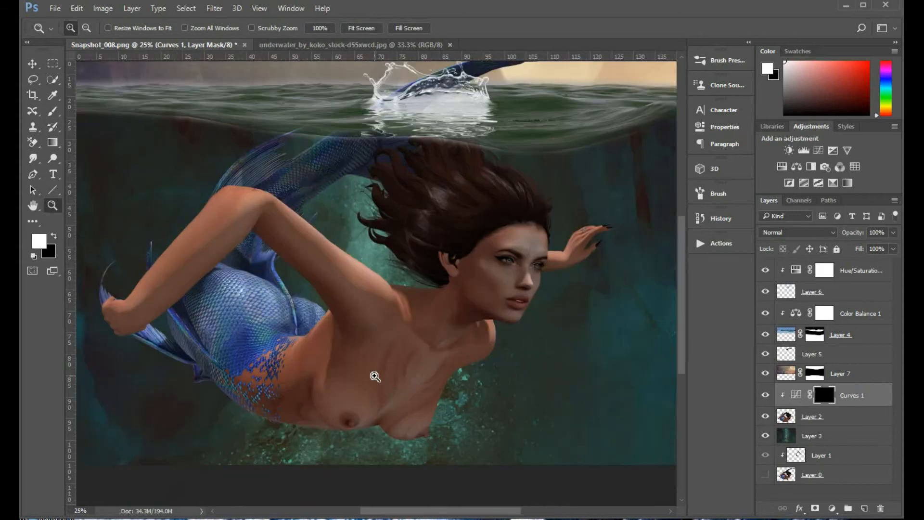
{"action": "left_click_drag", "start_coordinate": [790, 420], "coordinate": [789, 427]}
{"action": "left_click", "coordinate": [788, 427], "text": "ctrl"}
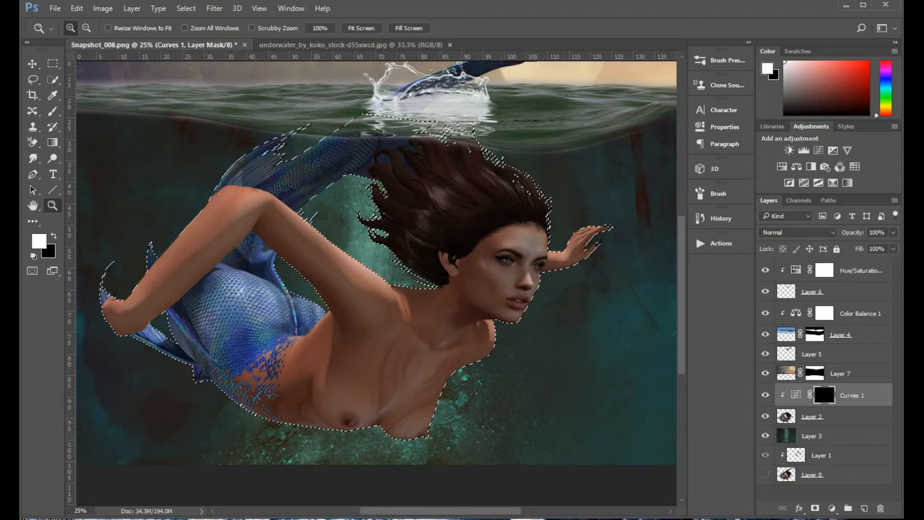
{"action": "left_click", "coordinate": [53, 112]}
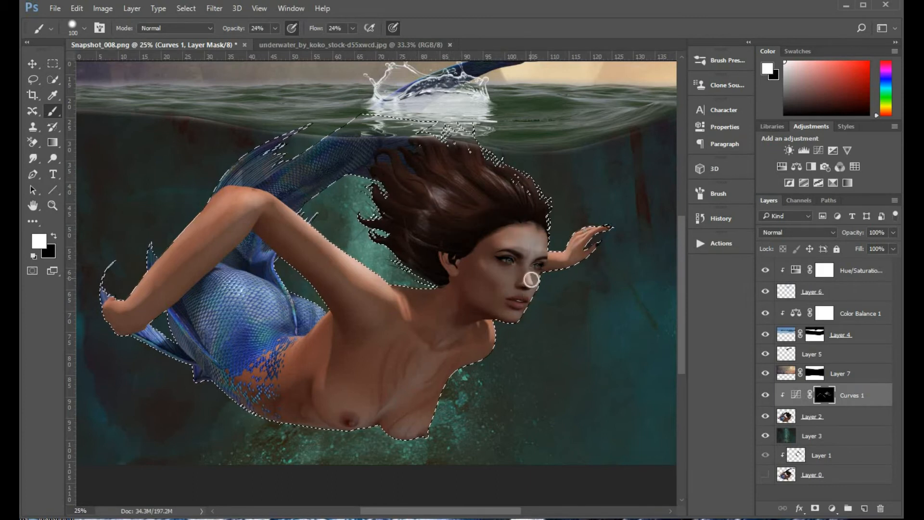
{"action": "left_click", "coordinate": [530, 281]}
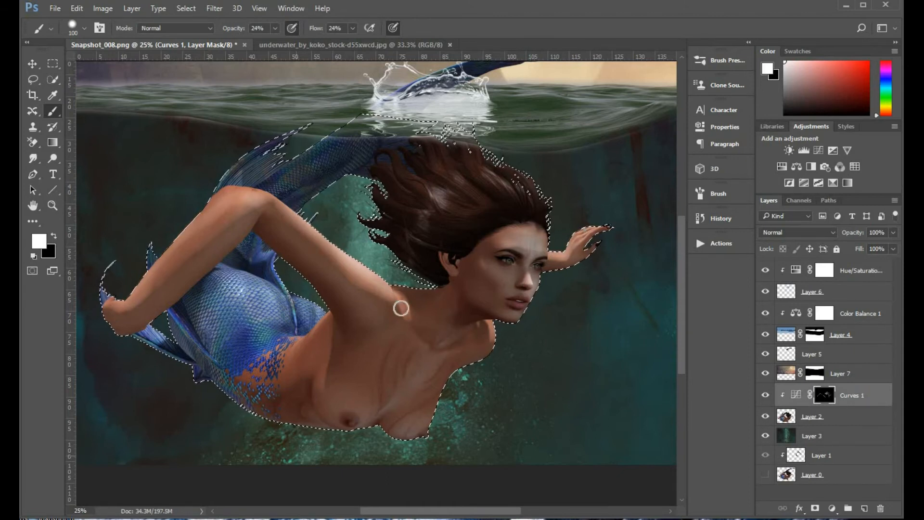
Step: Enlarge the brush to 200, paint highlights over the tail in the Curves mask, deselect, and compare with the Curves layer hidden
{"action": "key", "text": "bracketright"}
{"action": "key", "text": "bracketright"}
{"action": "key", "text": "bracketright"}
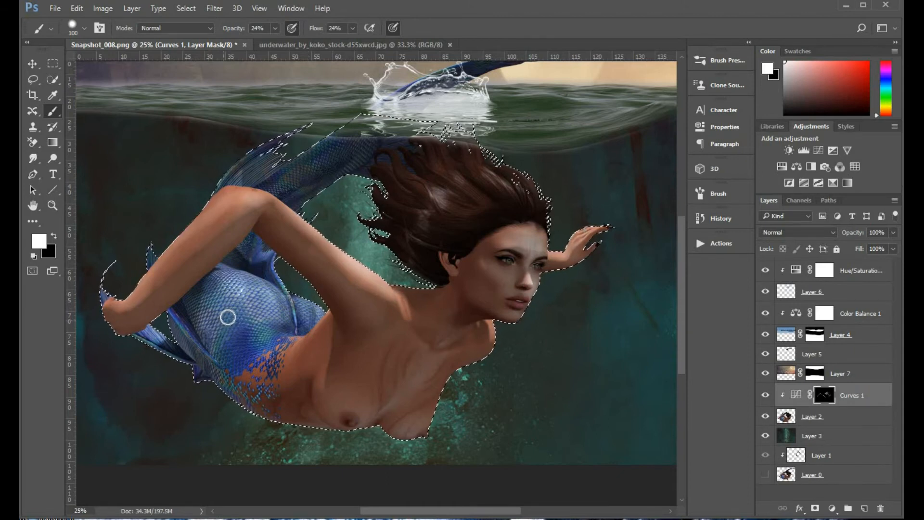
{"action": "key", "text": "bracketright"}
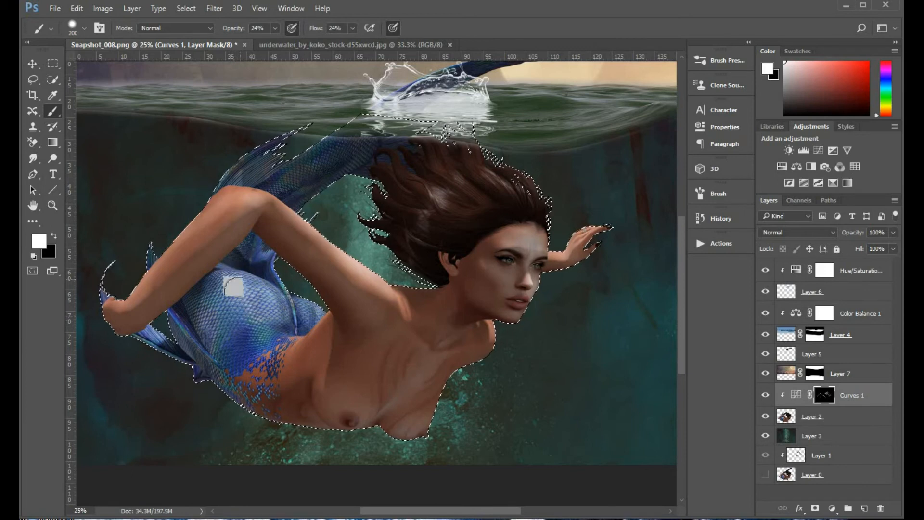
{"action": "left_click_drag", "start_coordinate": [298, 306], "coordinate": [289, 154]}
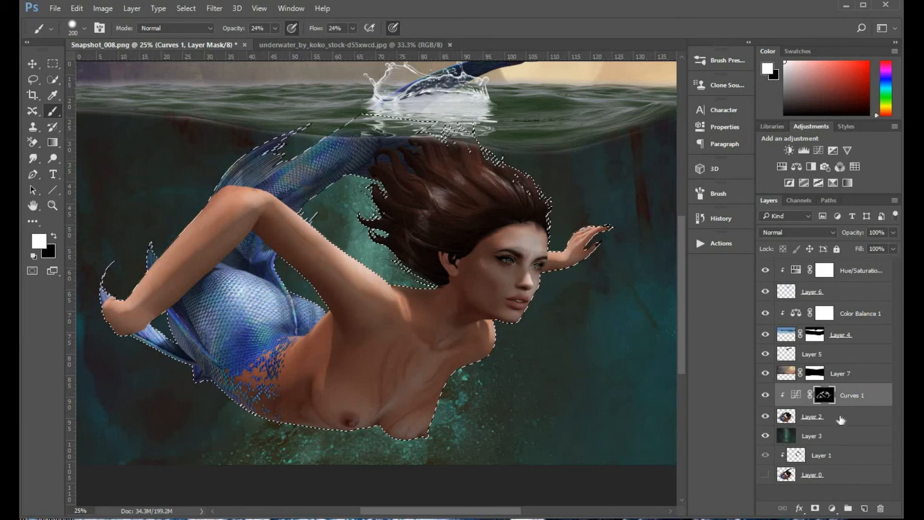
{"action": "key", "text": "ctrl+d"}
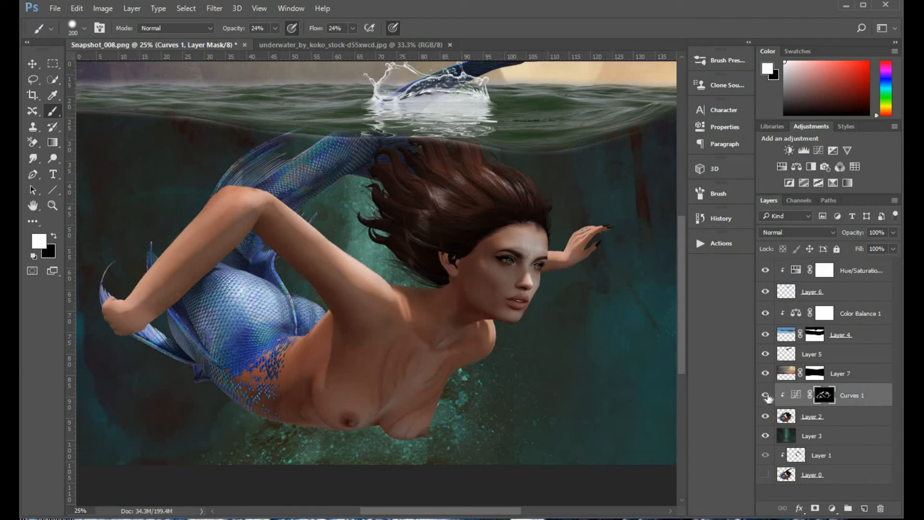
{"action": "left_click", "coordinate": [767, 396]}
{"action": "left_click", "coordinate": [767, 396]}
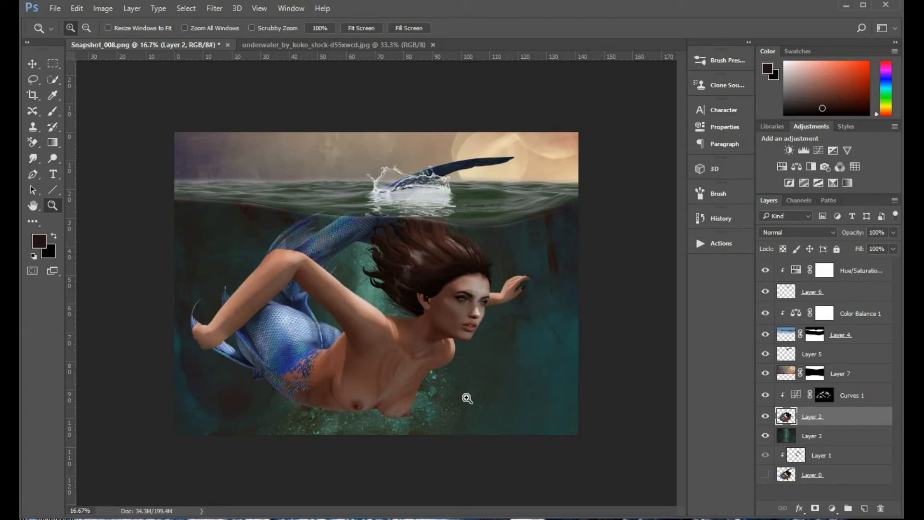
{"action": "left_click", "coordinate": [389, 348]}
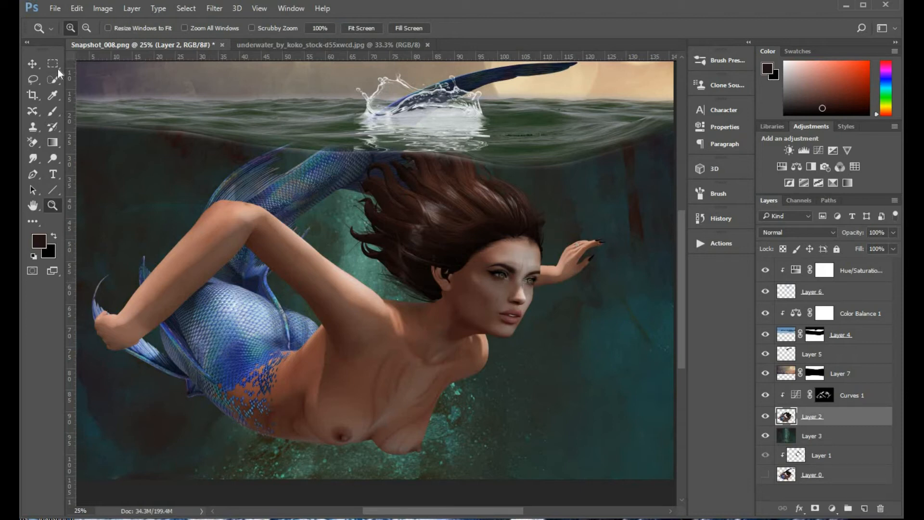
{"action": "left_click", "coordinate": [215, 8]}
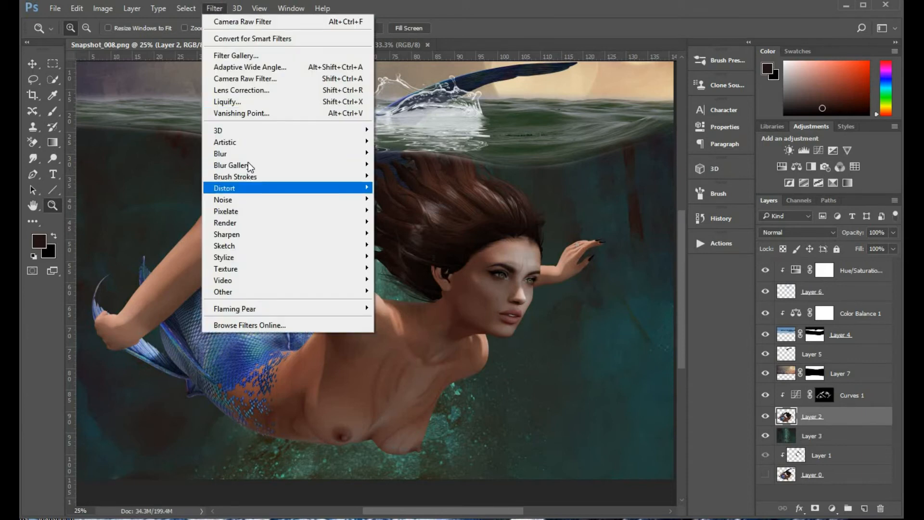
{"action": "mouse_move", "coordinate": [248, 162]}
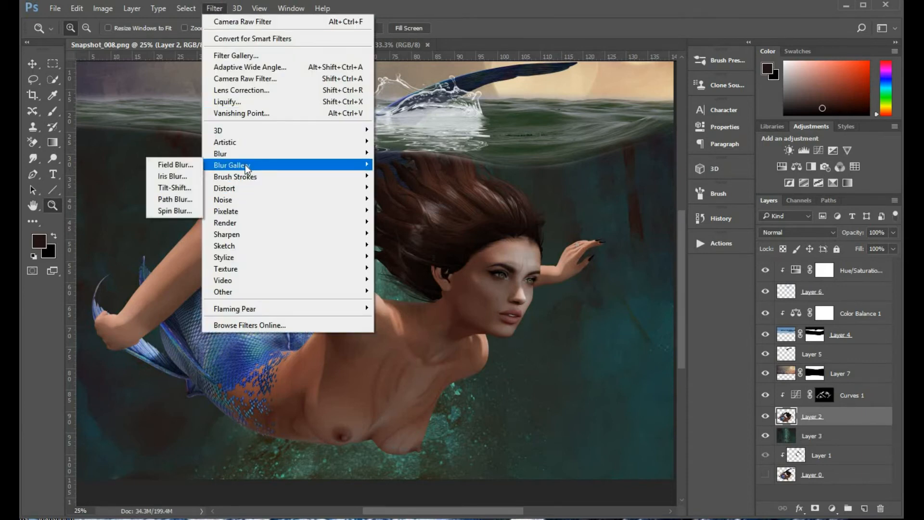
{"action": "left_click", "coordinate": [178, 176]}
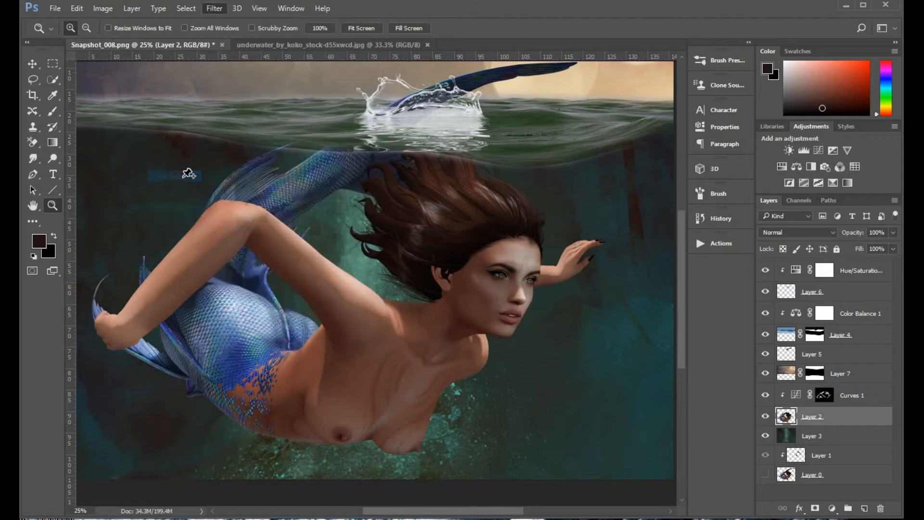
{"action": "left_click_drag", "start_coordinate": [637, 200], "coordinate": [534, 65]}
{"action": "left_click_drag", "start_coordinate": [385, 251], "coordinate": [423, 326]}
{"action": "left_click_drag", "start_coordinate": [651, 363], "coordinate": [650, 320]}
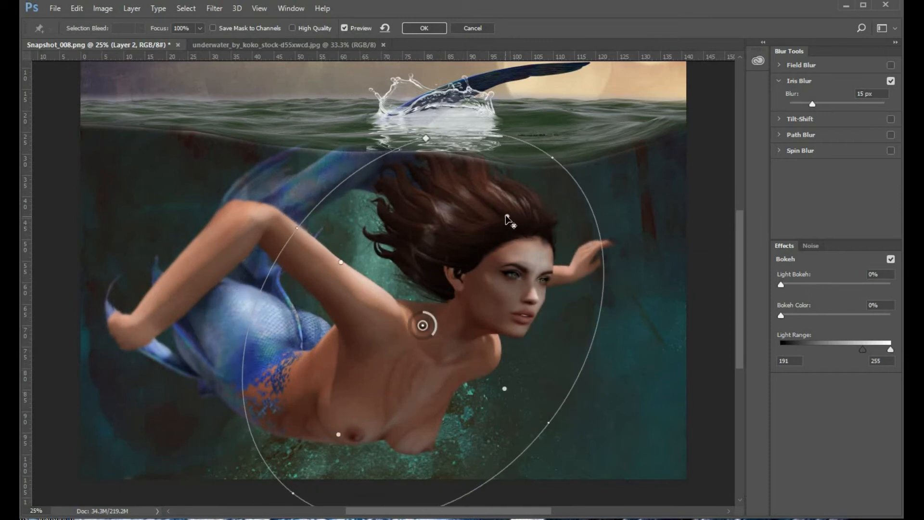
{"action": "left_click_drag", "start_coordinate": [499, 220], "coordinate": [489, 233]}
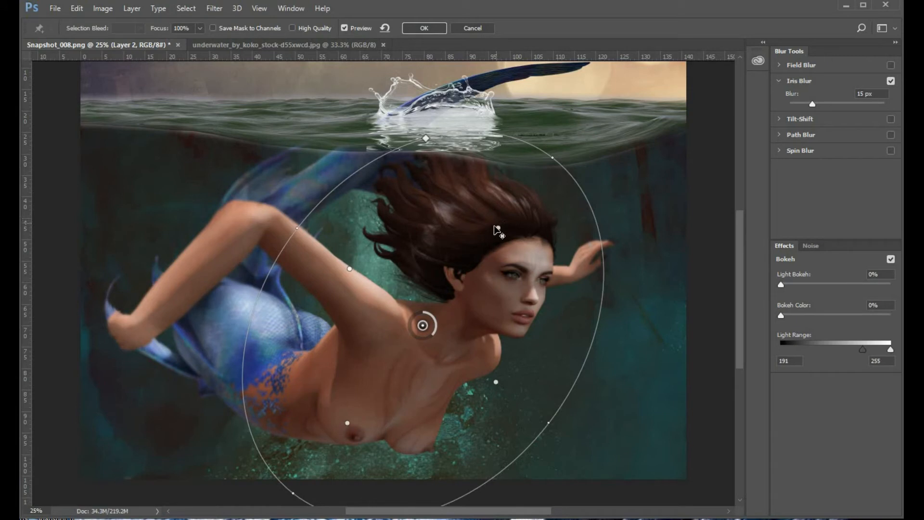
{"action": "left_click_drag", "start_coordinate": [521, 279], "coordinate": [526, 276]}
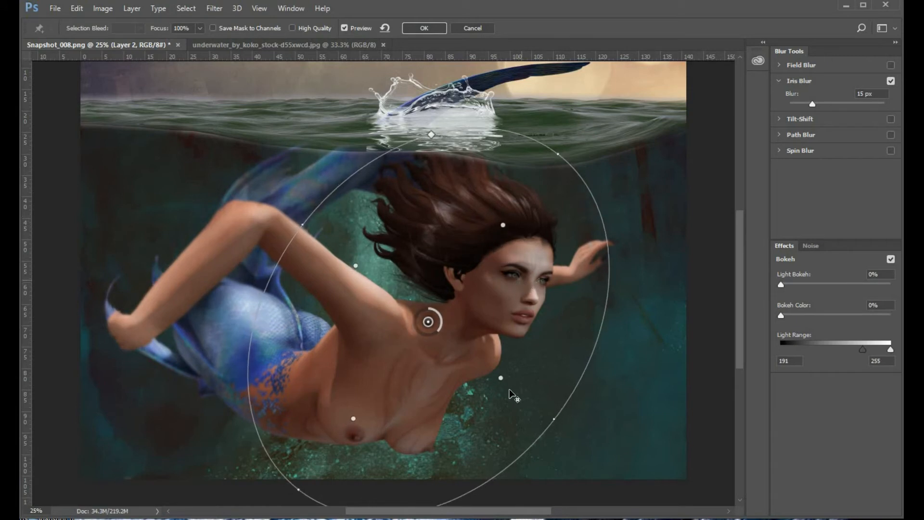
{"action": "left_click_drag", "start_coordinate": [499, 370], "coordinate": [494, 365]}
{"action": "left_click_drag", "start_coordinate": [535, 291], "coordinate": [528, 288]}
{"action": "left_click_drag", "start_coordinate": [638, 324], "coordinate": [638, 299]}
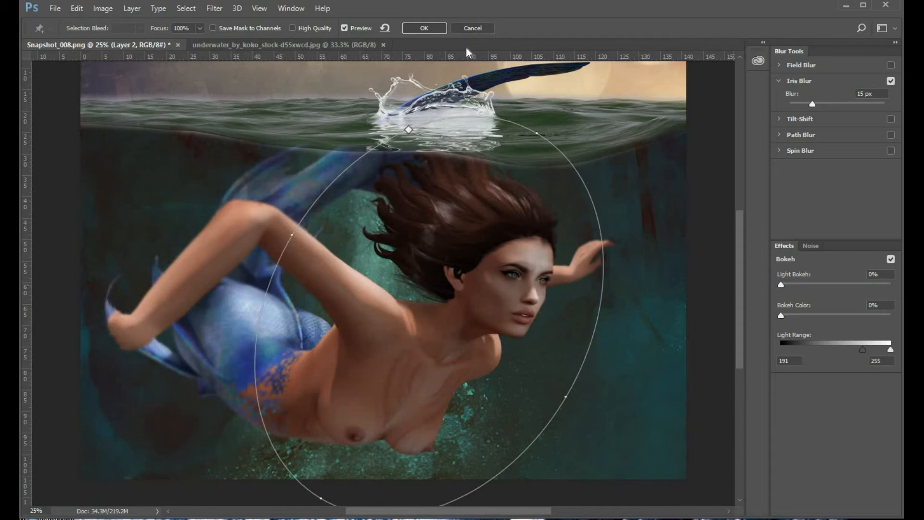
{"action": "left_click", "coordinate": [477, 29]}
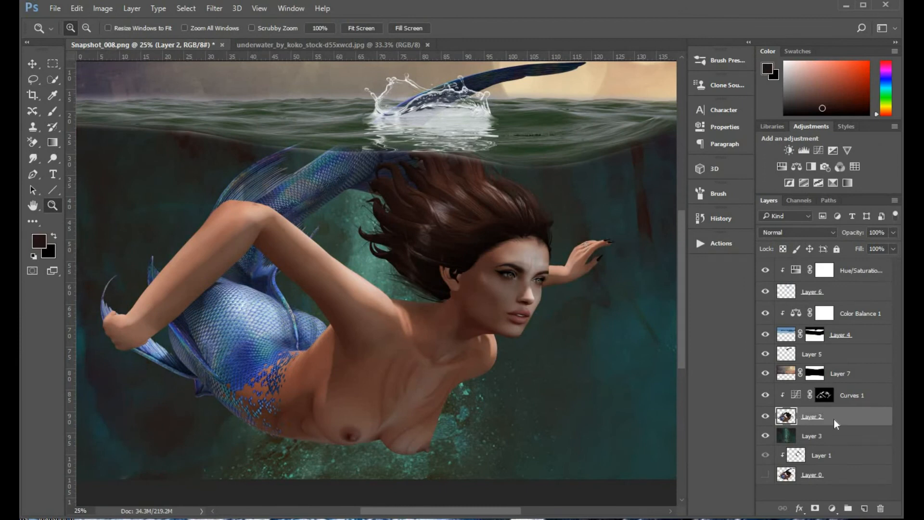
Step: Convert Layer 2 to a smart object and start an Iris Blur on it
{"action": "right_click", "coordinate": [834, 419]}
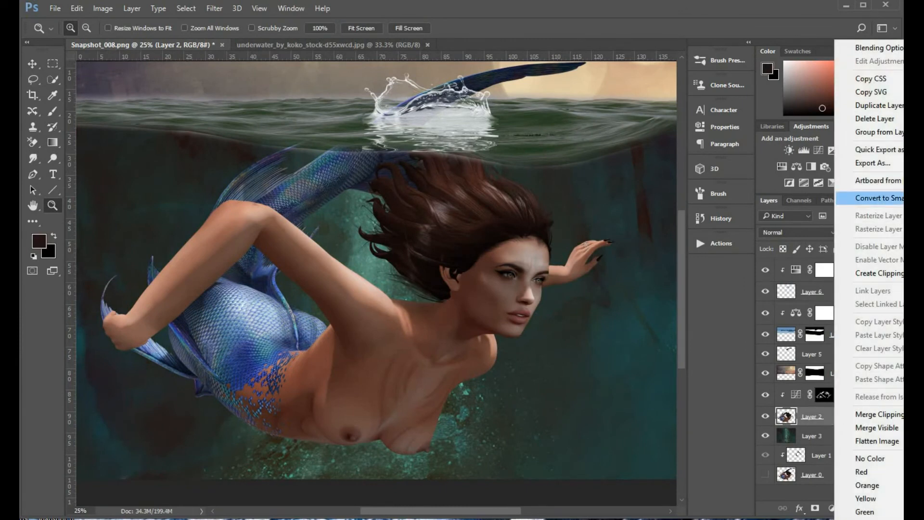
{"action": "left_click", "coordinate": [879, 197]}
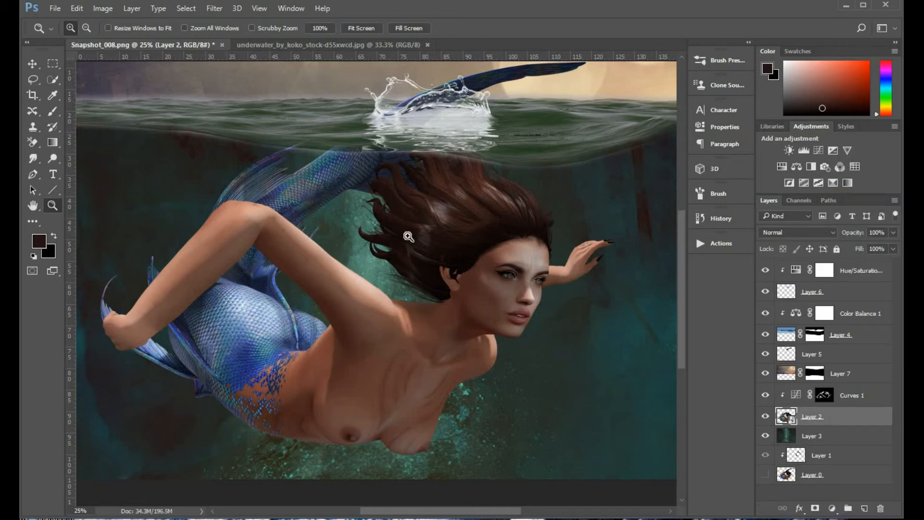
{"action": "left_click", "coordinate": [215, 9]}
{"action": "mouse_move", "coordinate": [250, 165]}
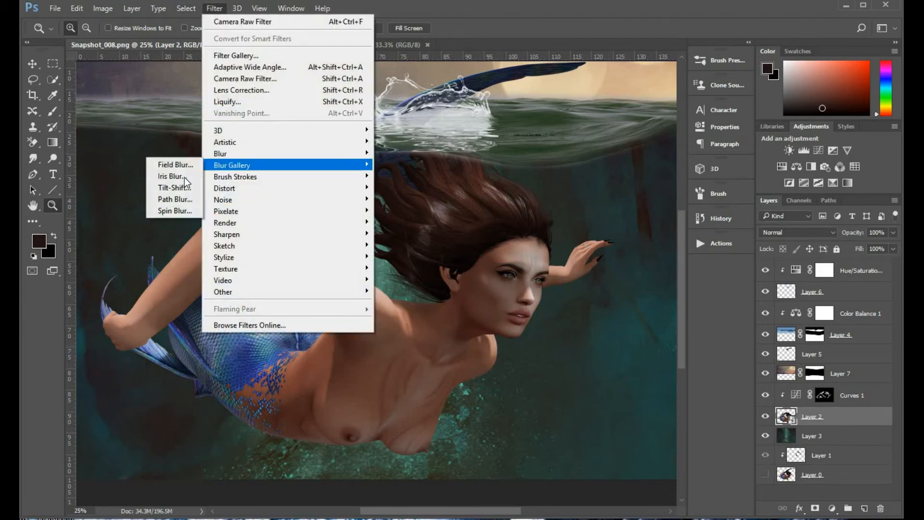
{"action": "left_click", "coordinate": [183, 177]}
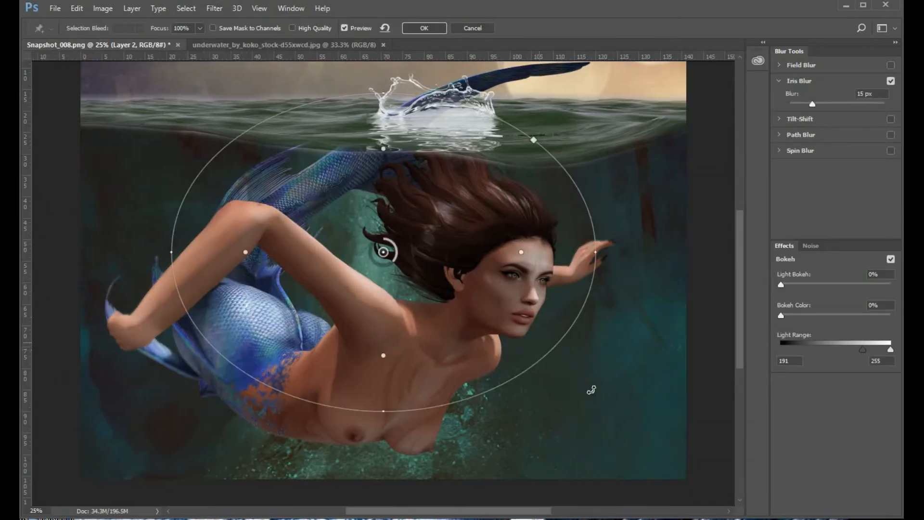
Step: Rotate the blur ellipse, centre it on the mermaid's upper chest, narrow it around her head and torso, and apply the 15 px Iris Blur
{"action": "left_click_drag", "start_coordinate": [607, 268], "coordinate": [554, 111]}
{"action": "left_click_drag", "start_coordinate": [383, 251], "coordinate": [426, 331]}
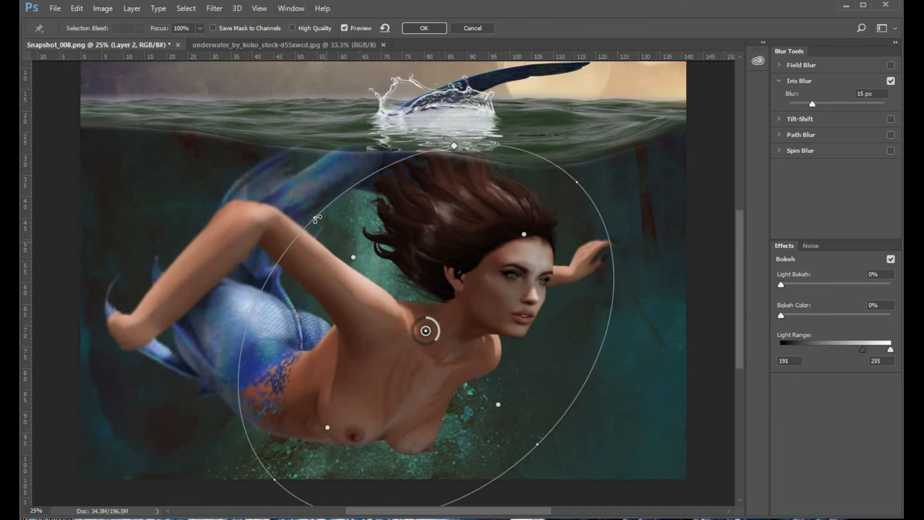
{"action": "left_click_drag", "start_coordinate": [333, 244], "coordinate": [348, 261]}
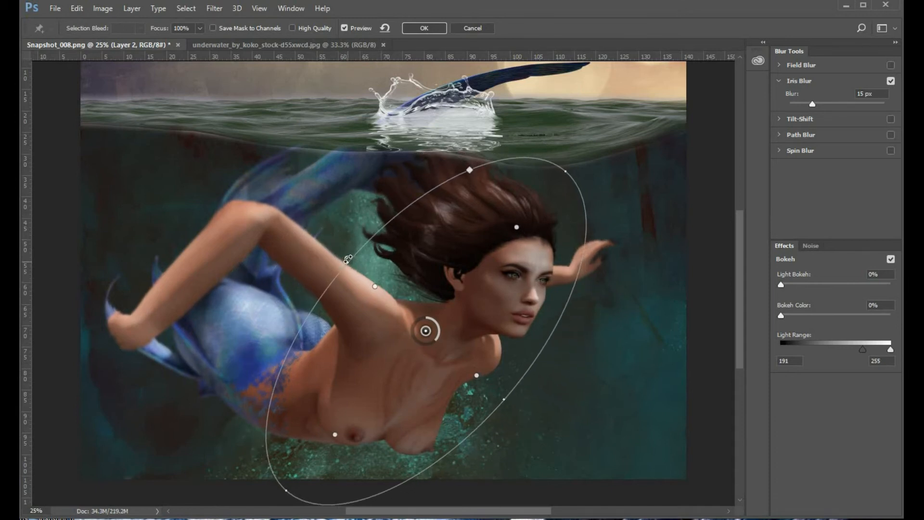
{"action": "left_click_drag", "start_coordinate": [381, 343], "coordinate": [389, 332]}
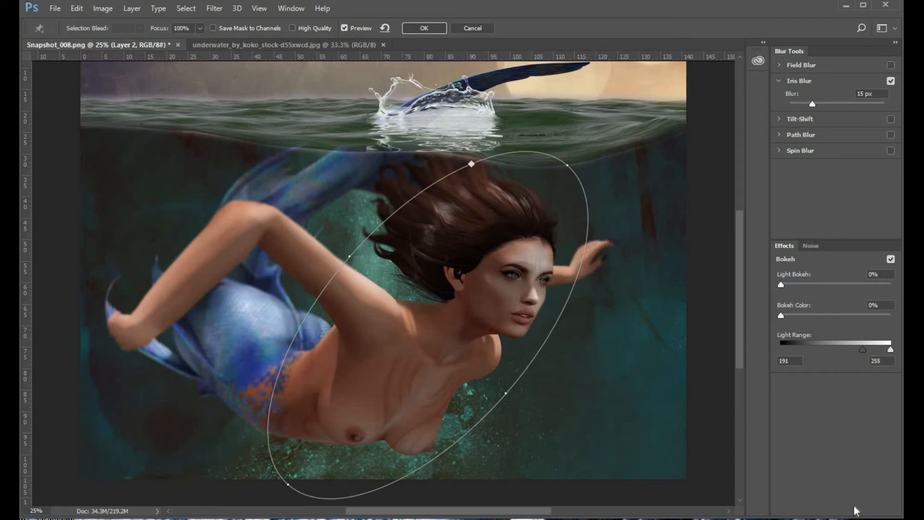
{"action": "left_click", "coordinate": [432, 31]}
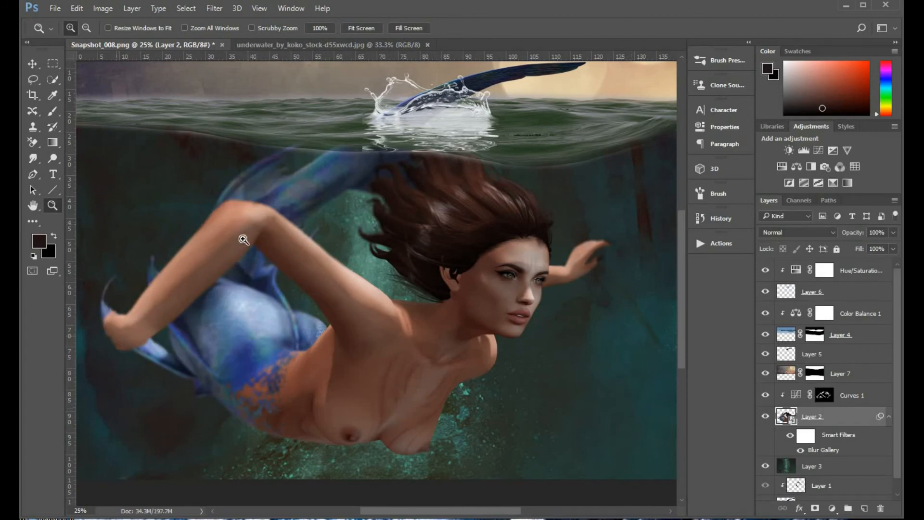
Step: Toggle Layer 2's Smart Filters off and on to compare the mermaid with and without the blur
{"action": "left_click", "coordinate": [807, 441]}
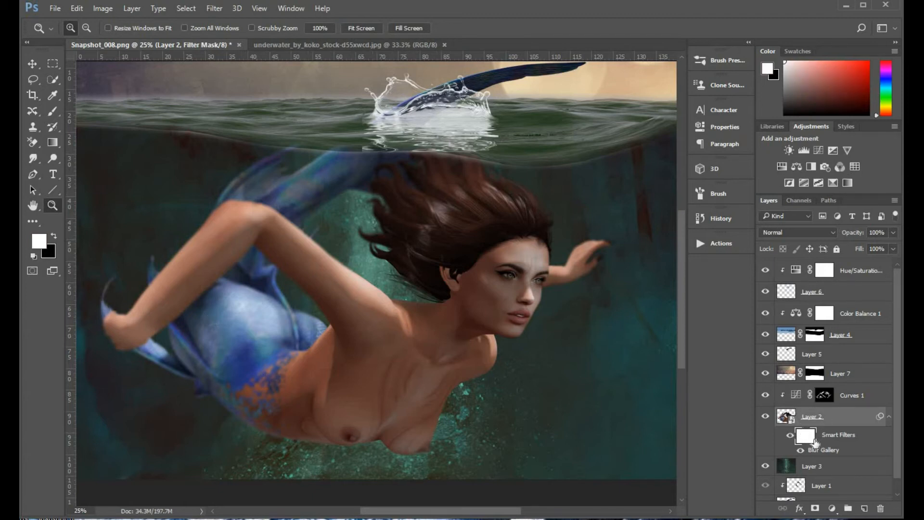
{"action": "left_click", "coordinate": [790, 437]}
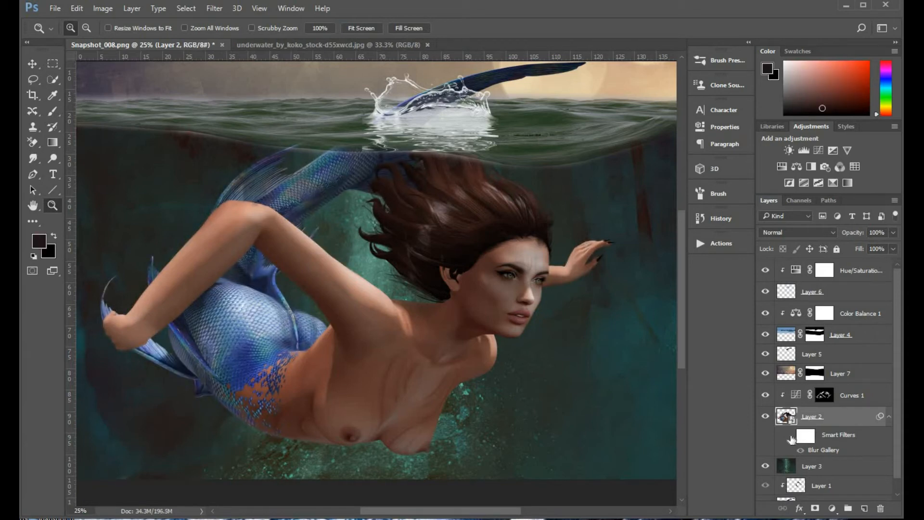
{"action": "left_click", "coordinate": [790, 436]}
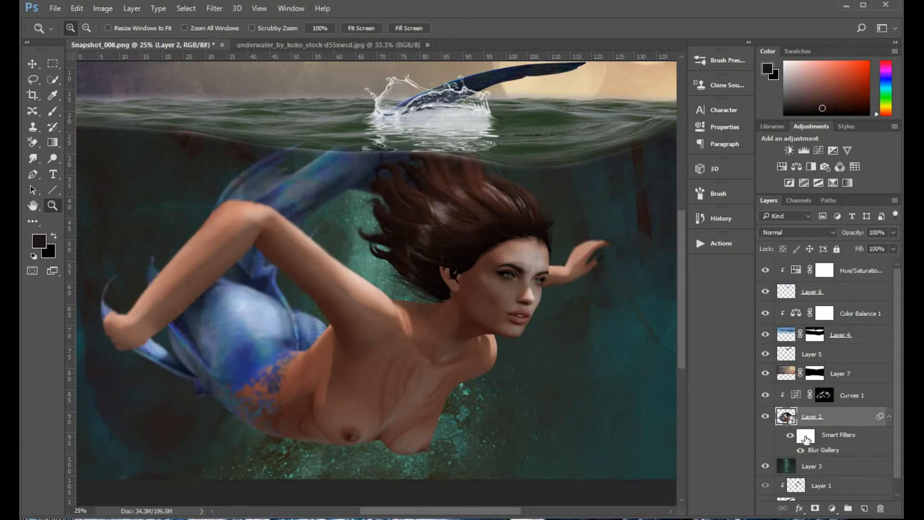
Step: Paint black in Layer 2's Smart Filters mask with the 24% opacity brush over the mermaid's bent arm and hair to reduce the blur
{"action": "left_click", "coordinate": [807, 438]}
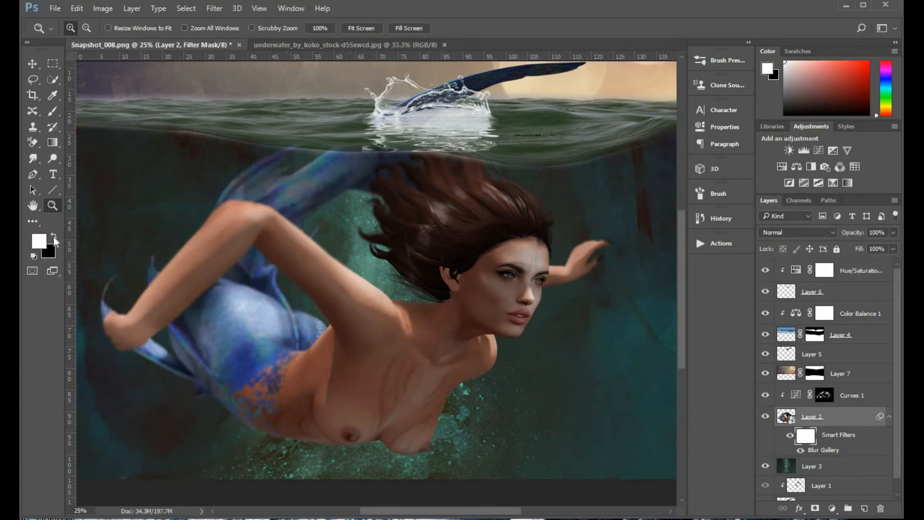
{"action": "left_click", "coordinate": [54, 238]}
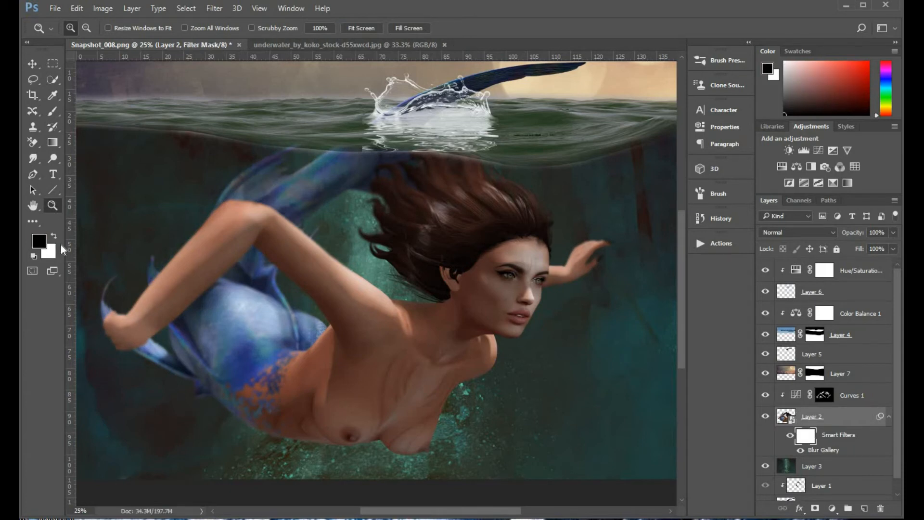
{"action": "left_click", "coordinate": [53, 111]}
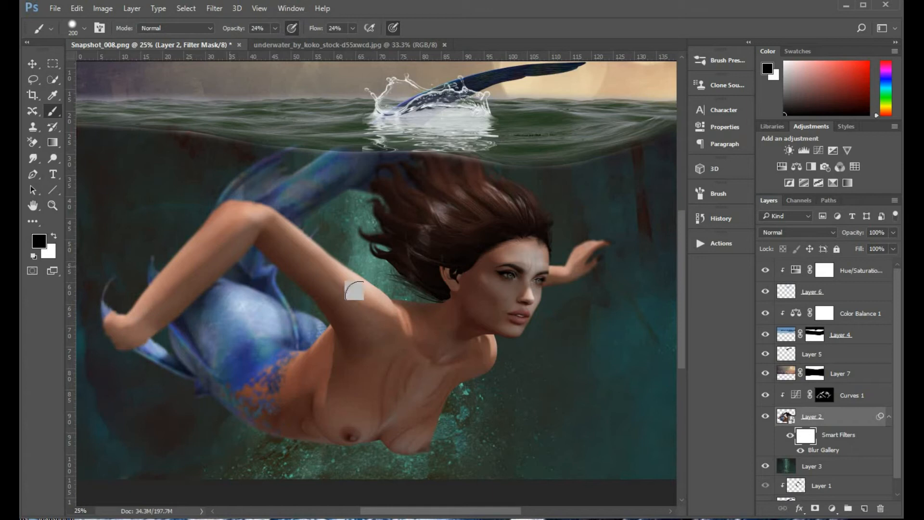
{"action": "mouse_move", "coordinate": [241, 214]}
{"action": "left_mouse_down"}
{"action": "mouse_move", "coordinate": [251, 229]}
{"action": "mouse_move", "coordinate": [195, 248]}
{"action": "mouse_move", "coordinate": [141, 304]}
{"action": "mouse_move", "coordinate": [207, 244]}
{"action": "mouse_move", "coordinate": [324, 268]}
{"action": "mouse_move", "coordinate": [248, 212]}
{"action": "mouse_move", "coordinate": [306, 260]}
{"action": "left_mouse_up"}
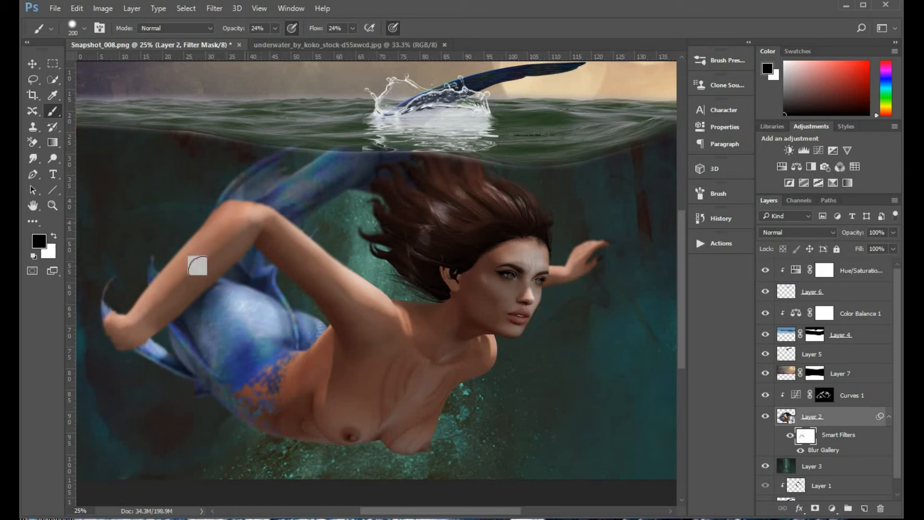
{"action": "mouse_move", "coordinate": [214, 232]}
{"action": "left_mouse_down"}
{"action": "mouse_move", "coordinate": [192, 246]}
{"action": "mouse_move", "coordinate": [210, 253]}
{"action": "mouse_move", "coordinate": [246, 217]}
{"action": "mouse_move", "coordinate": [283, 229]}
{"action": "mouse_move", "coordinate": [273, 230]}
{"action": "mouse_move", "coordinate": [330, 284]}
{"action": "mouse_move", "coordinate": [235, 217]}
{"action": "mouse_move", "coordinate": [241, 207]}
{"action": "mouse_move", "coordinate": [166, 293]}
{"action": "mouse_move", "coordinate": [202, 249]}
{"action": "mouse_move", "coordinate": [126, 317]}
{"action": "mouse_move", "coordinate": [204, 239]}
{"action": "mouse_move", "coordinate": [164, 280]}
{"action": "mouse_move", "coordinate": [145, 323]}
{"action": "mouse_move", "coordinate": [252, 213]}
{"action": "mouse_move", "coordinate": [211, 234]}
{"action": "mouse_move", "coordinate": [299, 242]}
{"action": "mouse_move", "coordinate": [244, 215]}
{"action": "mouse_move", "coordinate": [331, 283]}
{"action": "mouse_move", "coordinate": [234, 223]}
{"action": "mouse_move", "coordinate": [119, 323]}
{"action": "mouse_move", "coordinate": [104, 323]}
{"action": "mouse_move", "coordinate": [134, 329]}
{"action": "mouse_move", "coordinate": [104, 312]}
{"action": "mouse_move", "coordinate": [146, 311]}
{"action": "mouse_move", "coordinate": [114, 324]}
{"action": "mouse_move", "coordinate": [176, 270]}
{"action": "mouse_move", "coordinate": [159, 305]}
{"action": "mouse_move", "coordinate": [212, 234]}
{"action": "mouse_move", "coordinate": [256, 215]}
{"action": "mouse_move", "coordinate": [359, 317]}
{"action": "mouse_move", "coordinate": [298, 253]}
{"action": "mouse_move", "coordinate": [252, 224]}
{"action": "mouse_move", "coordinate": [278, 237]}
{"action": "mouse_move", "coordinate": [342, 310]}
{"action": "mouse_move", "coordinate": [288, 293]}
{"action": "left_mouse_up"}
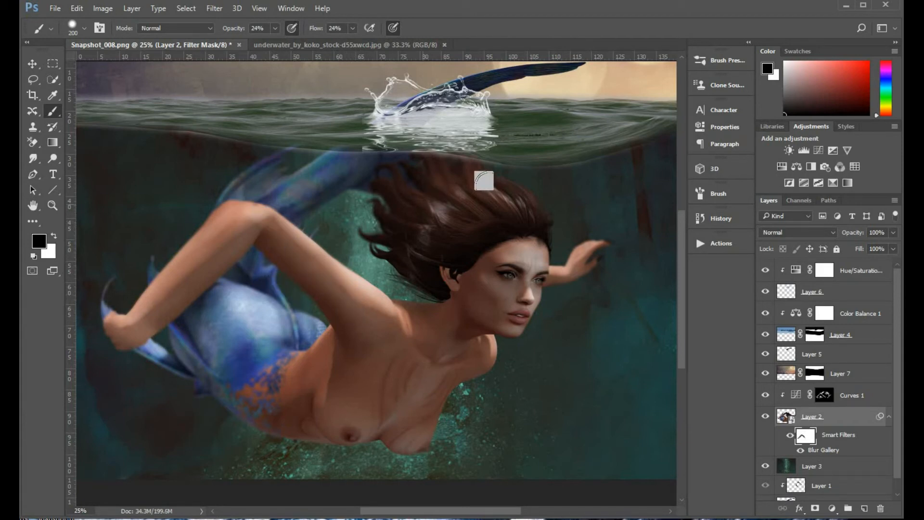
{"action": "mouse_move", "coordinate": [458, 163]}
{"action": "left_mouse_down"}
{"action": "mouse_move", "coordinate": [470, 187]}
{"action": "mouse_move", "coordinate": [425, 145]}
{"action": "mouse_move", "coordinate": [461, 194]}
{"action": "mouse_move", "coordinate": [415, 144]}
{"action": "mouse_move", "coordinate": [458, 192]}
{"action": "mouse_move", "coordinate": [414, 150]}
{"action": "mouse_move", "coordinate": [452, 193]}
{"action": "mouse_move", "coordinate": [412, 184]}
{"action": "mouse_move", "coordinate": [440, 213]}
{"action": "mouse_move", "coordinate": [389, 173]}
{"action": "mouse_move", "coordinate": [430, 221]}
{"action": "mouse_move", "coordinate": [397, 205]}
{"action": "mouse_move", "coordinate": [419, 241]}
{"action": "mouse_move", "coordinate": [370, 204]}
{"action": "mouse_move", "coordinate": [413, 249]}
{"action": "mouse_move", "coordinate": [379, 230]}
{"action": "mouse_move", "coordinate": [405, 260]}
{"action": "mouse_move", "coordinate": [383, 197]}
{"action": "mouse_move", "coordinate": [436, 217]}
{"action": "mouse_move", "coordinate": [423, 178]}
{"action": "mouse_move", "coordinate": [466, 188]}
{"action": "mouse_move", "coordinate": [446, 164]}
{"action": "mouse_move", "coordinate": [479, 189]}
{"action": "mouse_move", "coordinate": [460, 164]}
{"action": "mouse_move", "coordinate": [480, 191]}
{"action": "mouse_move", "coordinate": [456, 168]}
{"action": "mouse_move", "coordinate": [479, 191]}
{"action": "mouse_move", "coordinate": [437, 169]}
{"action": "mouse_move", "coordinate": [453, 216]}
{"action": "mouse_move", "coordinate": [392, 177]}
{"action": "mouse_move", "coordinate": [426, 220]}
{"action": "mouse_move", "coordinate": [399, 203]}
{"action": "mouse_move", "coordinate": [426, 229]}
{"action": "mouse_move", "coordinate": [385, 214]}
{"action": "mouse_move", "coordinate": [419, 231]}
{"action": "mouse_move", "coordinate": [369, 225]}
{"action": "mouse_move", "coordinate": [404, 242]}
{"action": "mouse_move", "coordinate": [385, 260]}
{"action": "mouse_move", "coordinate": [373, 213]}
{"action": "mouse_move", "coordinate": [422, 202]}
{"action": "mouse_move", "coordinate": [173, 280]}
{"action": "mouse_move", "coordinate": [207, 226]}
{"action": "mouse_move", "coordinate": [200, 279]}
{"action": "mouse_move", "coordinate": [231, 231]}
{"action": "mouse_move", "coordinate": [123, 308]}
{"action": "mouse_move", "coordinate": [232, 213]}
{"action": "mouse_move", "coordinate": [144, 301]}
{"action": "mouse_move", "coordinate": [169, 305]}
{"action": "mouse_move", "coordinate": [233, 229]}
{"action": "mouse_move", "coordinate": [314, 264]}
{"action": "mouse_move", "coordinate": [337, 291]}
{"action": "mouse_move", "coordinate": [251, 223]}
{"action": "mouse_move", "coordinate": [365, 308]}
{"action": "mouse_move", "coordinate": [271, 227]}
{"action": "mouse_move", "coordinate": [386, 311]}
{"action": "mouse_move", "coordinate": [264, 226]}
{"action": "mouse_move", "coordinate": [176, 273]}
{"action": "mouse_move", "coordinate": [137, 326]}
{"action": "mouse_move", "coordinate": [111, 329]}
{"action": "mouse_move", "coordinate": [140, 316]}
{"action": "mouse_move", "coordinate": [130, 320]}
{"action": "mouse_move", "coordinate": [231, 222]}
{"action": "mouse_move", "coordinate": [300, 238]}
{"action": "mouse_move", "coordinate": [358, 322]}
{"action": "left_mouse_up"}
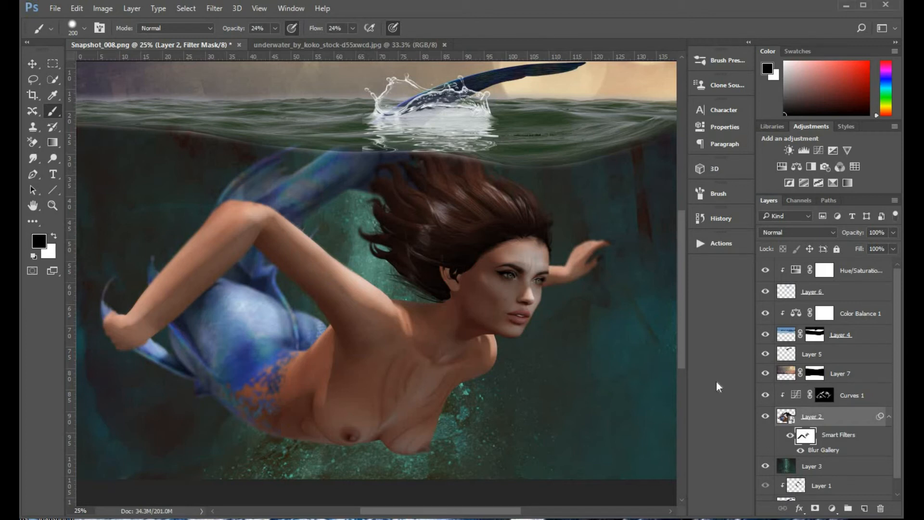
{"action": "left_click", "coordinate": [52, 207]}
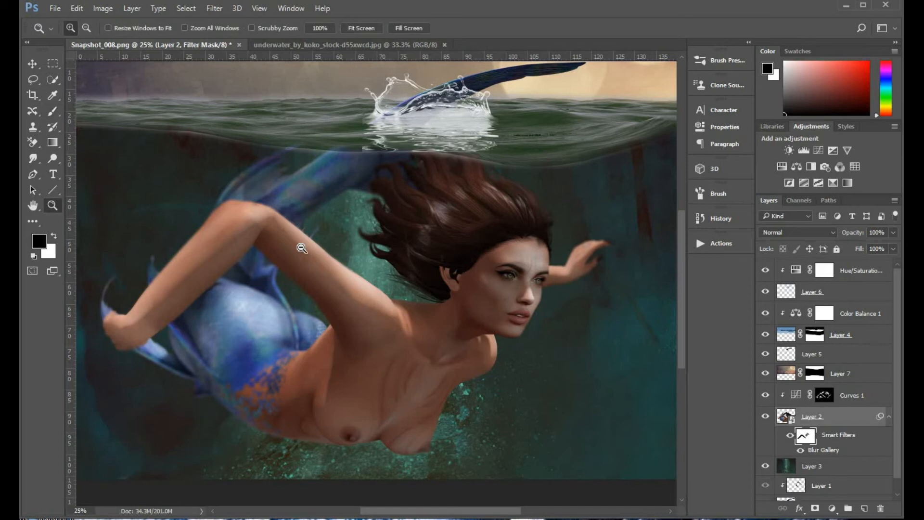
{"action": "left_click", "coordinate": [299, 243], "text": "alt"}
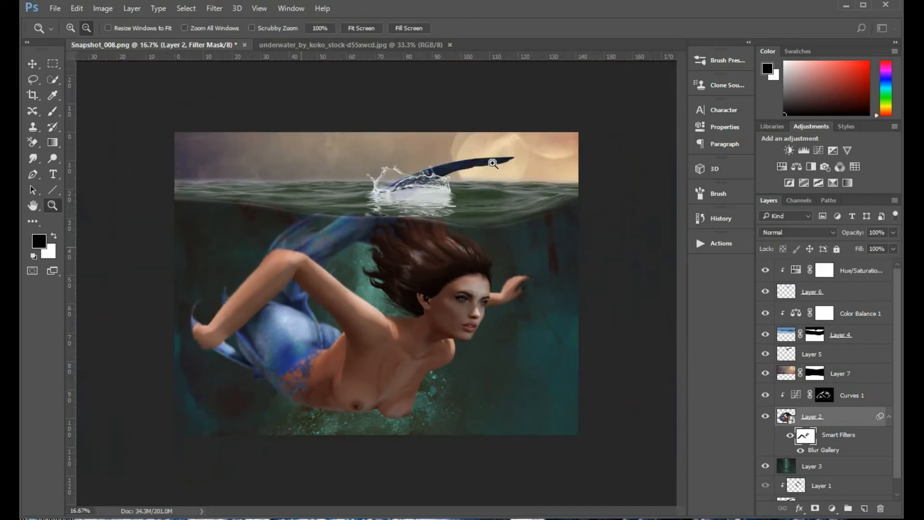
Step: Close the underwater stock photo and paste its copied image as a new layer directly above Curves 1
{"action": "left_click", "coordinate": [347, 43]}
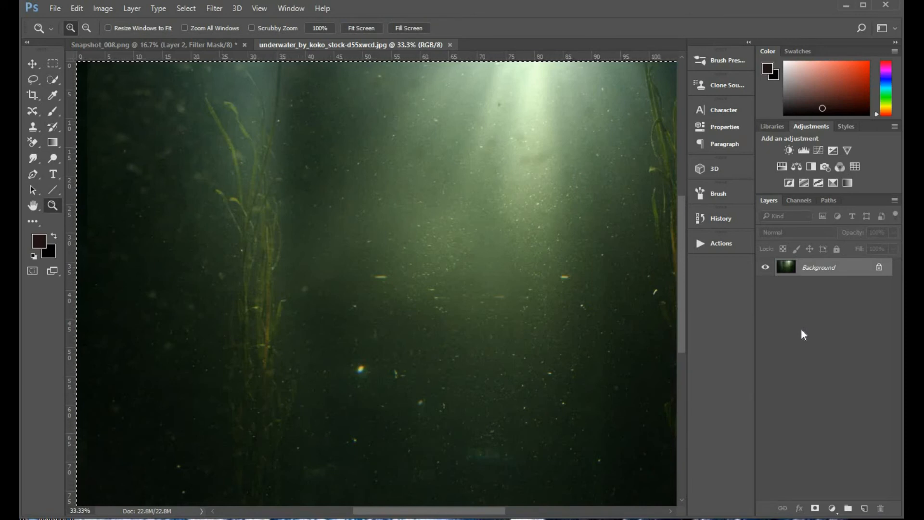
{"action": "key", "text": "ctrl+w"}
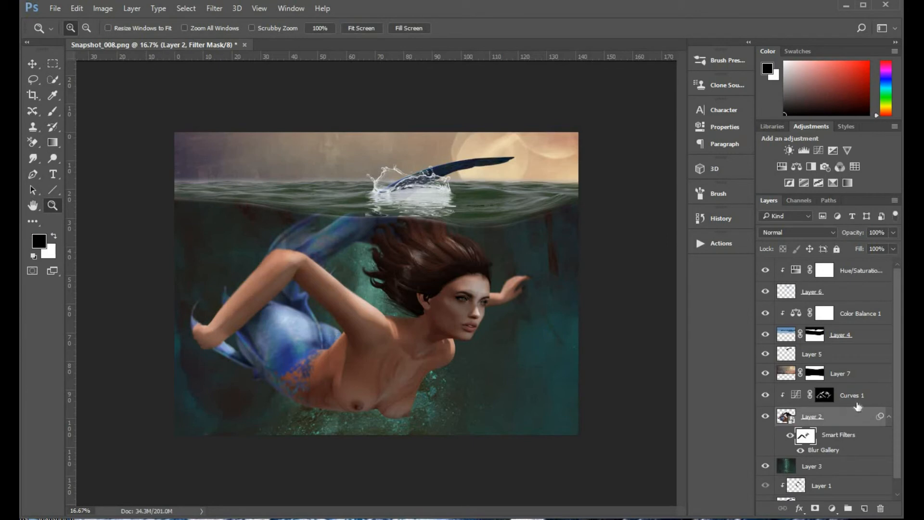
{"action": "left_click", "coordinate": [874, 393]}
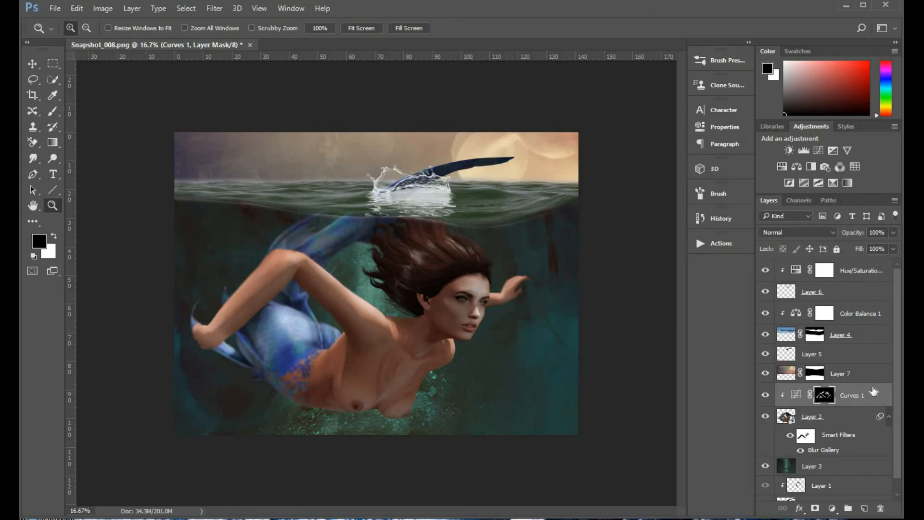
{"action": "key", "text": "ctrl+v"}
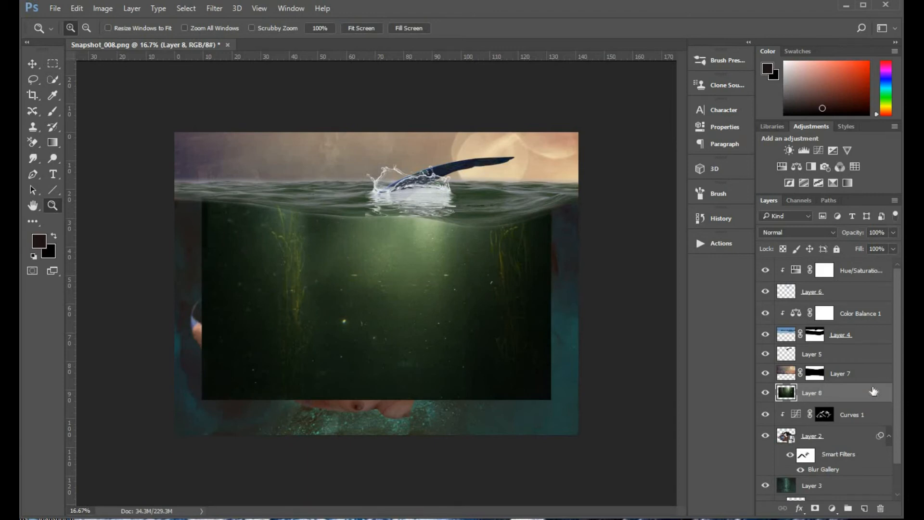
Step: Scale the pasted underwater photo to about 116% and position it below the waterline, covering the full canvas width
{"action": "key", "text": "ctrl+t"}
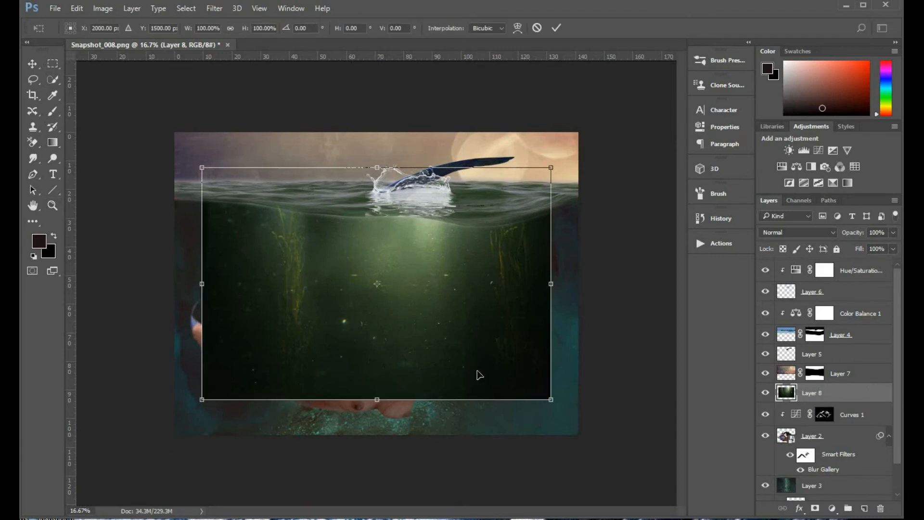
{"action": "left_click_drag", "start_coordinate": [472, 325], "coordinate": [451, 359]}
{"action": "left_click_drag", "start_coordinate": [522, 433], "coordinate": [590, 462]}
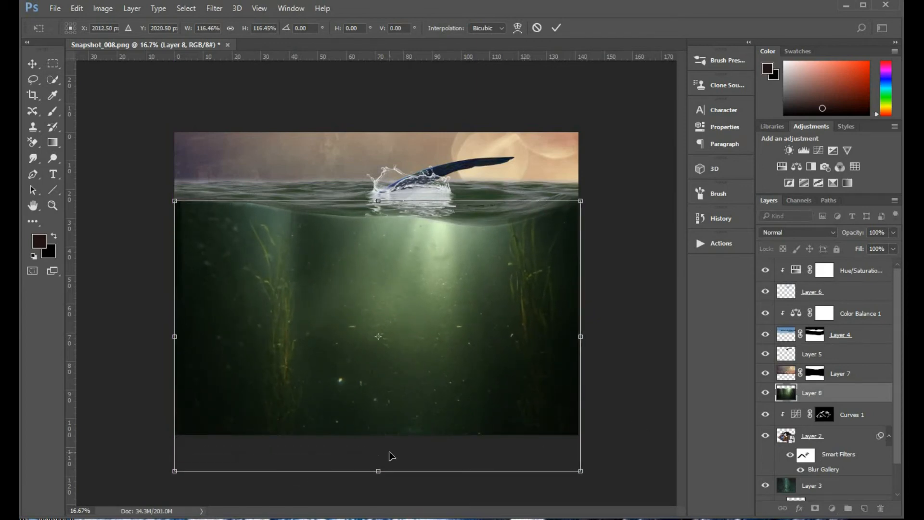
{"action": "key", "text": "Up"}
{"action": "key", "text": "Up"}
{"action": "key", "text": "Up"}
{"action": "key", "text": "Up"}
{"action": "key", "text": "Up"}
{"action": "key", "text": "Up"}
{"action": "key", "text": "Left"}
{"action": "key", "text": "Left"}
{"action": "key", "text": "Left"}
{"action": "key", "text": "Left"}
{"action": "key", "text": "Left"}
{"action": "key", "text": "Left"}
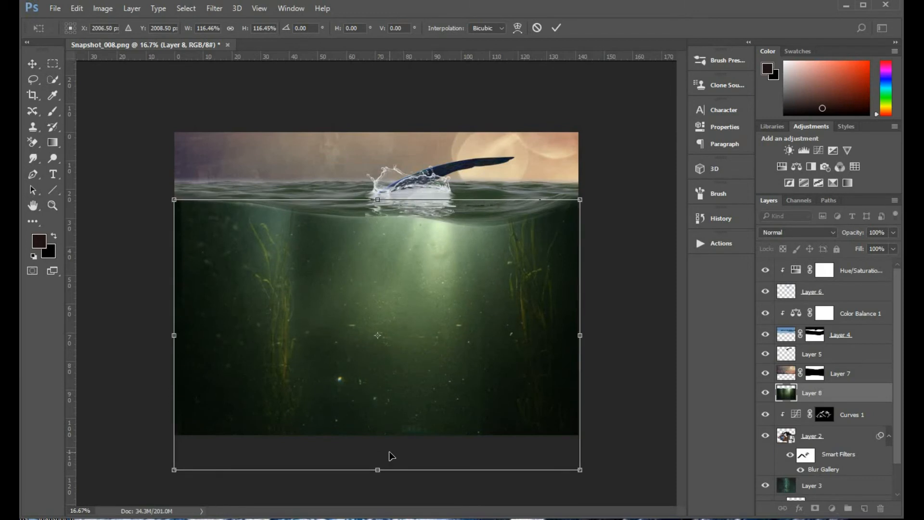
{"action": "key", "text": "z"}
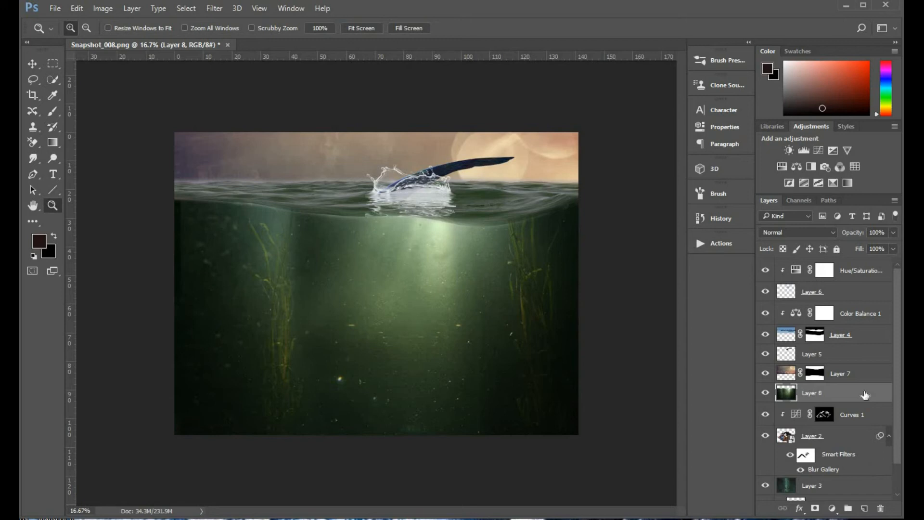
Step: Set Layer 8's blend mode to Screen and its opacity to 46%
{"action": "left_click", "coordinate": [820, 232]}
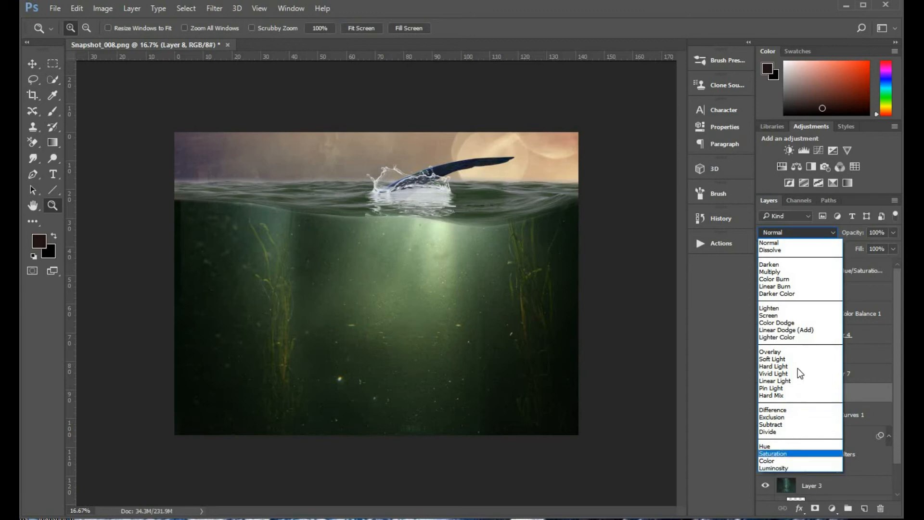
{"action": "left_click", "coordinate": [794, 315]}
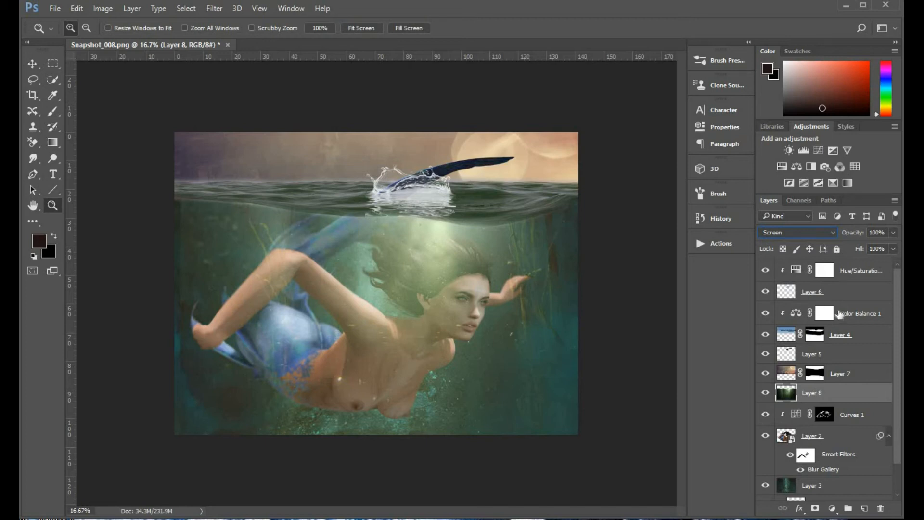
{"action": "left_click", "coordinate": [895, 233]}
{"action": "left_click_drag", "start_coordinate": [894, 244], "coordinate": [861, 243]}
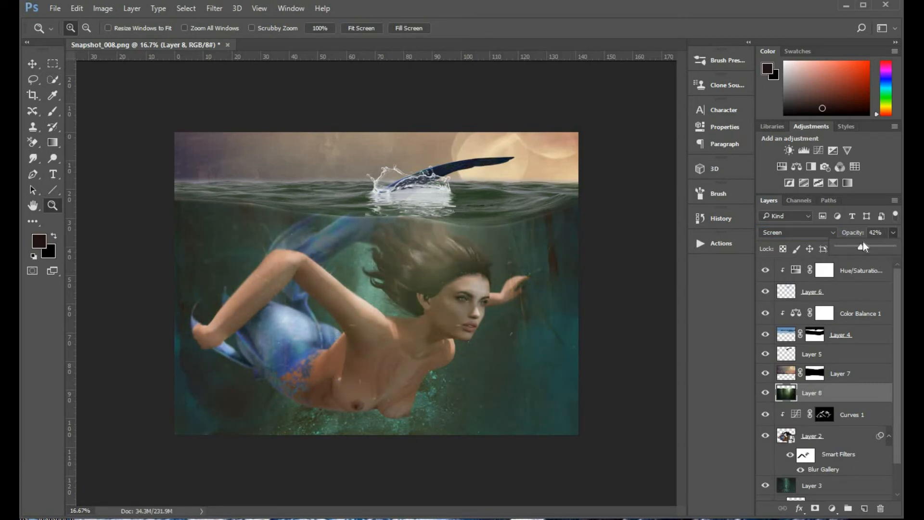
Step: Add a mask to Layer 8, brush black over the mermaid's arm and body within Layer 2's outline selection, and deselect
{"action": "left_click", "coordinate": [814, 509]}
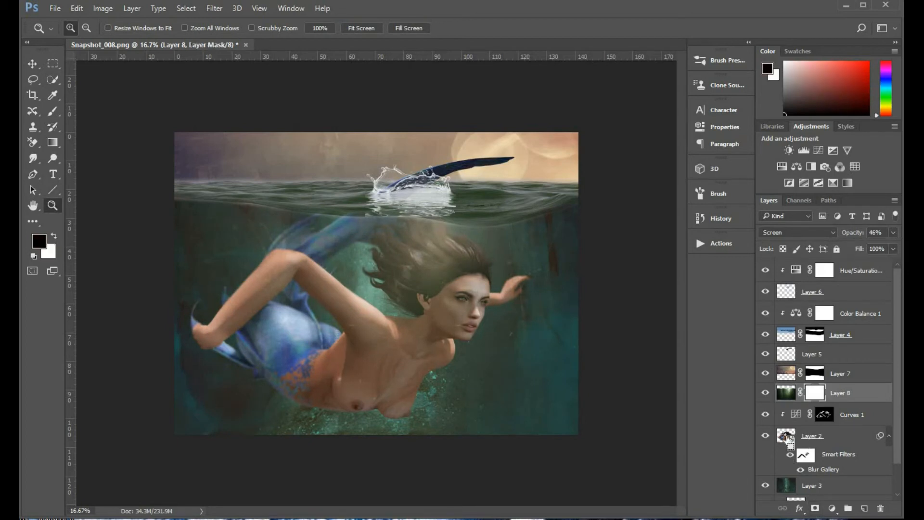
{"action": "left_click", "coordinate": [785, 436], "text": "ctrl"}
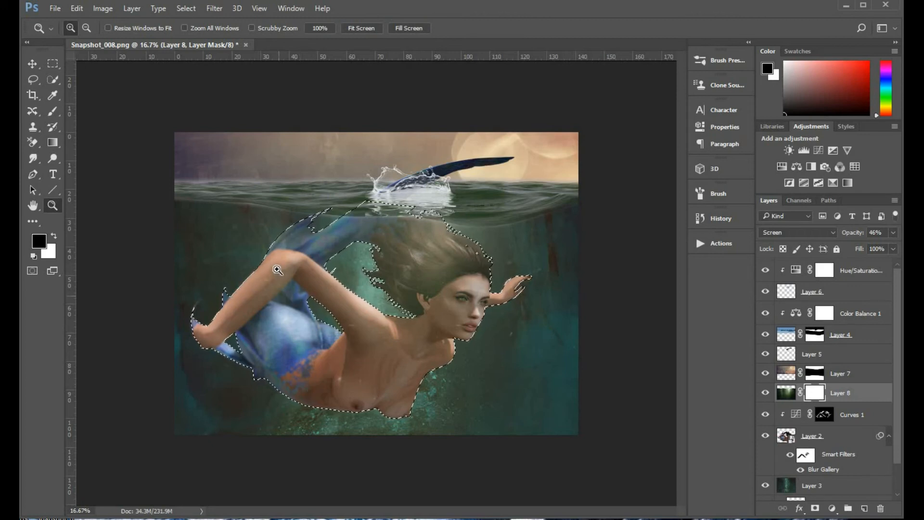
{"action": "key", "text": "b"}
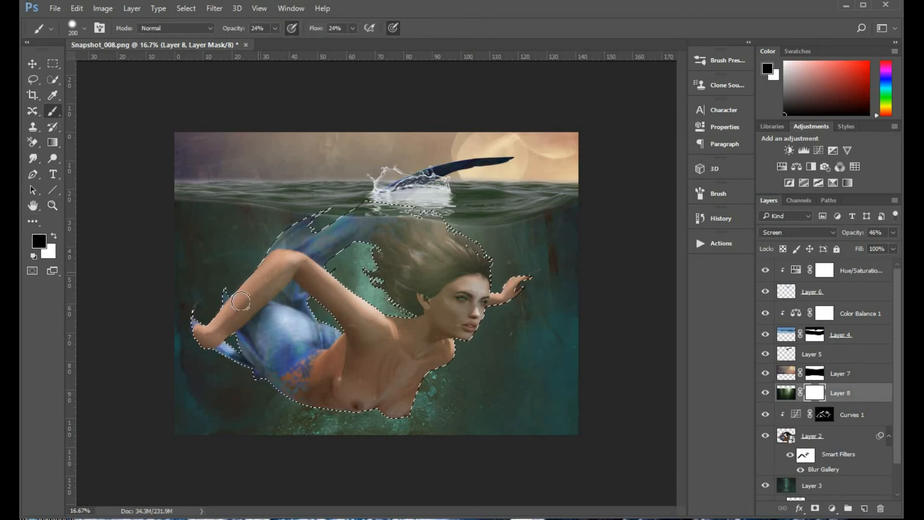
{"action": "left_click_drag", "start_coordinate": [285, 270], "coordinate": [245, 299]}
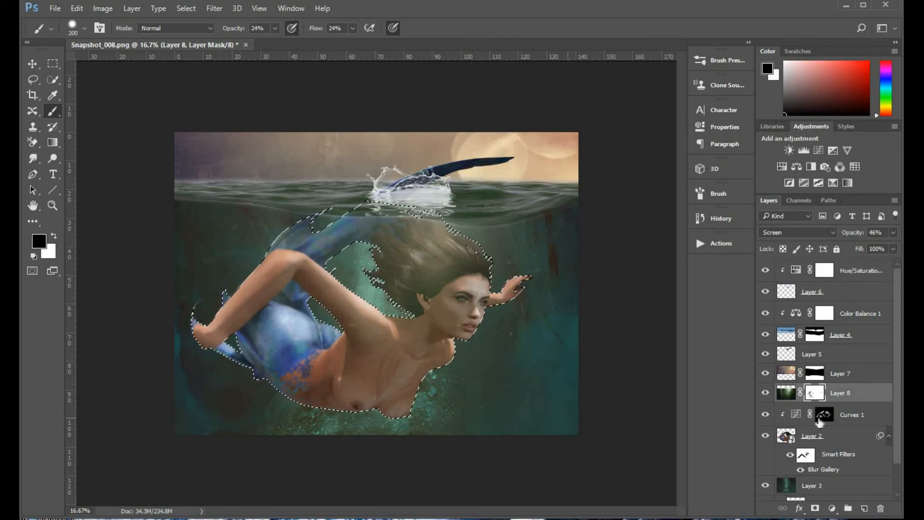
{"action": "key", "text": "ctrl+d"}
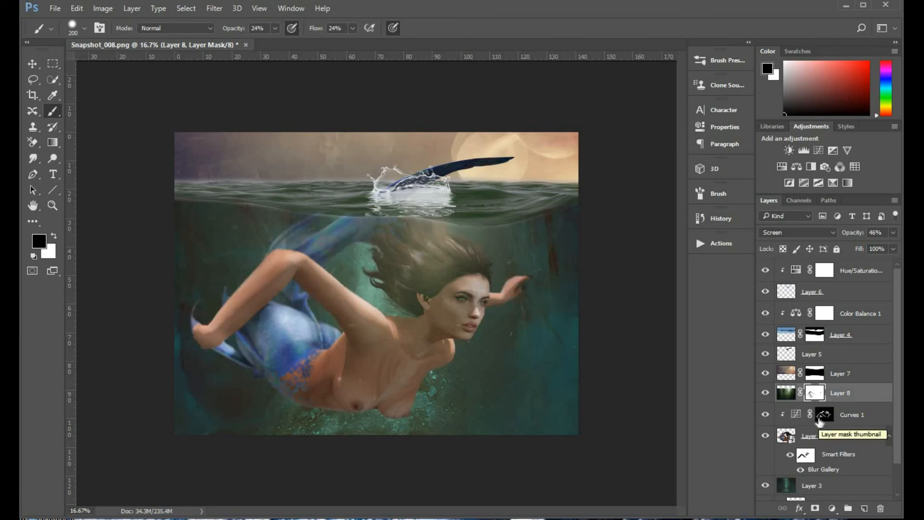
Step: Duplicate Layer 8 and move the original below Layer 2, directly above Layer 3
{"action": "key", "text": "ctrl+2"}
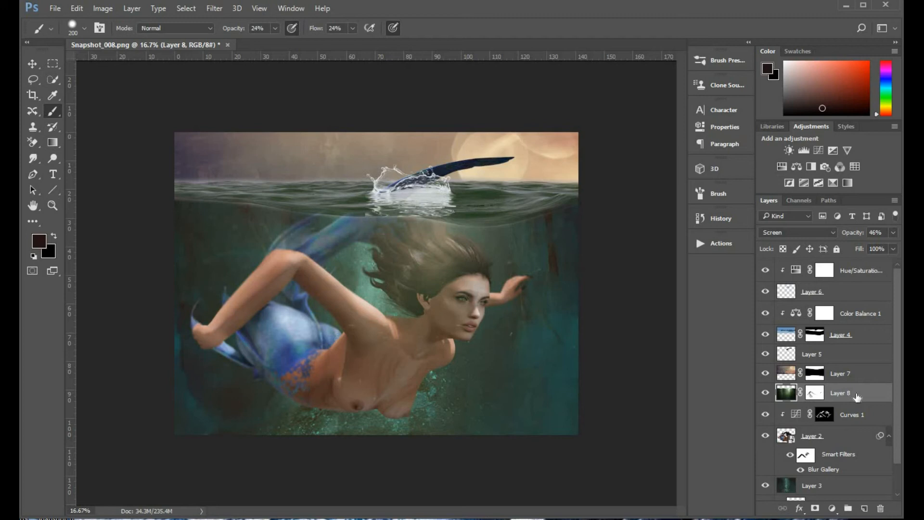
{"action": "key", "text": "ctrl+j"}
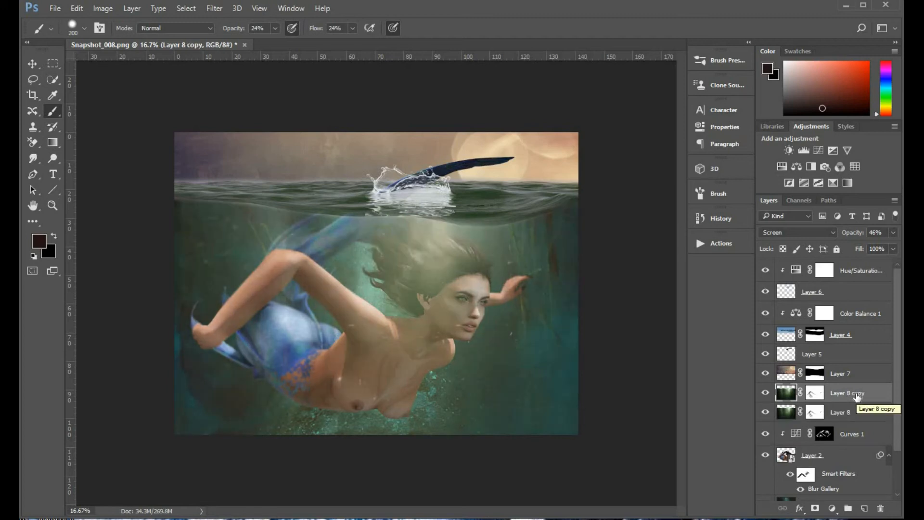
{"action": "left_click", "coordinate": [885, 414]}
{"action": "scroll", "coordinate": [881, 400], "scroll_direction": "down", "scroll_amount": 3}
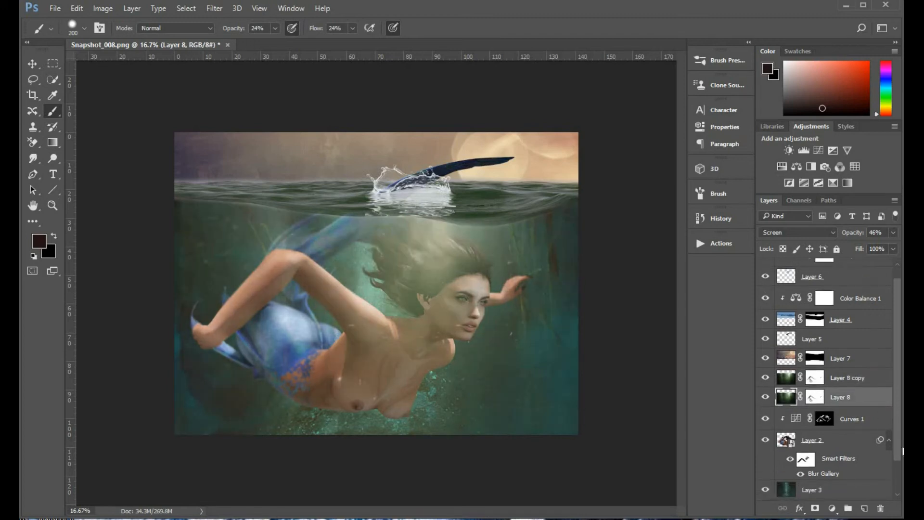
{"action": "left_click_drag", "start_coordinate": [873, 362], "coordinate": [873, 449]}
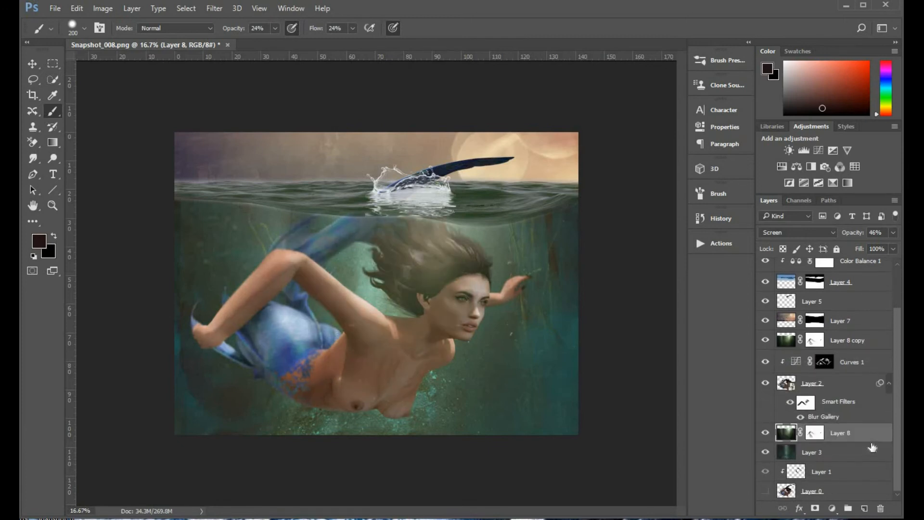
Step: Change the original Layer 8 to Soft Light blending at 100% opacity
{"action": "left_click", "coordinate": [805, 235]}
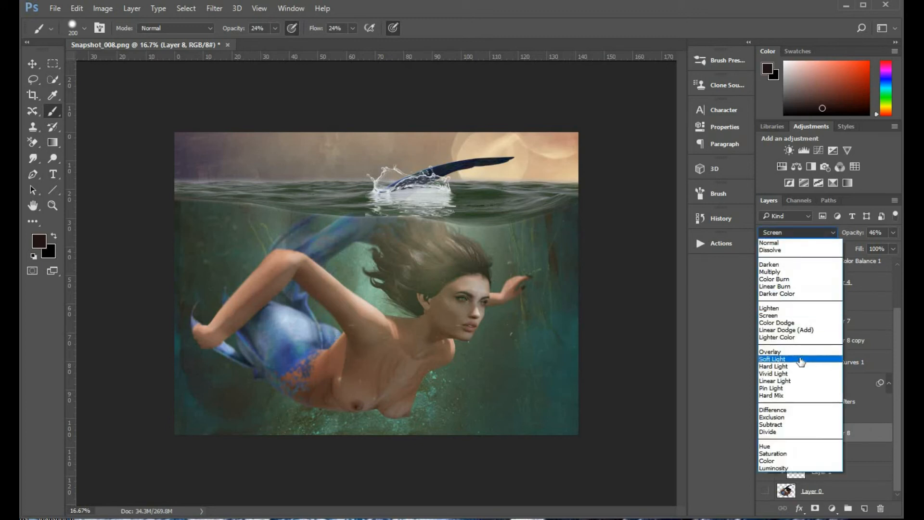
{"action": "left_click", "coordinate": [800, 360]}
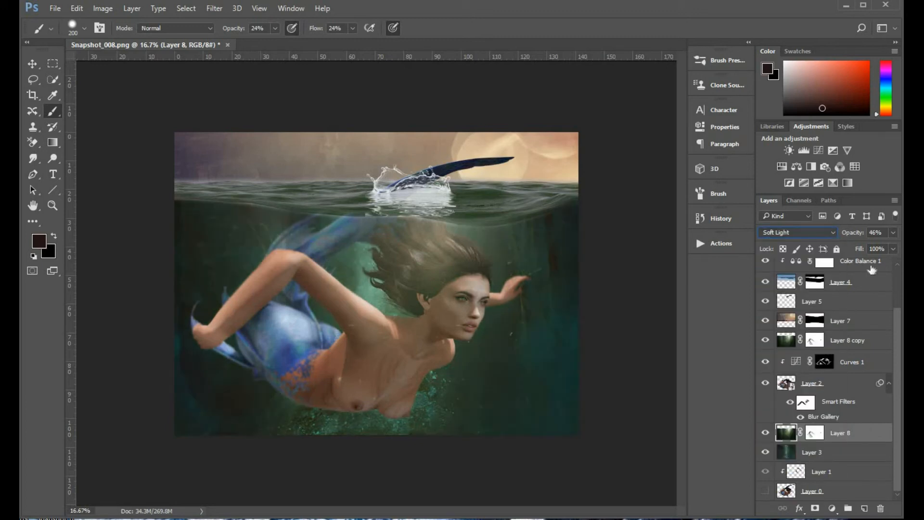
{"action": "left_click", "coordinate": [894, 233]}
{"action": "left_click_drag", "start_coordinate": [862, 247], "coordinate": [893, 248]}
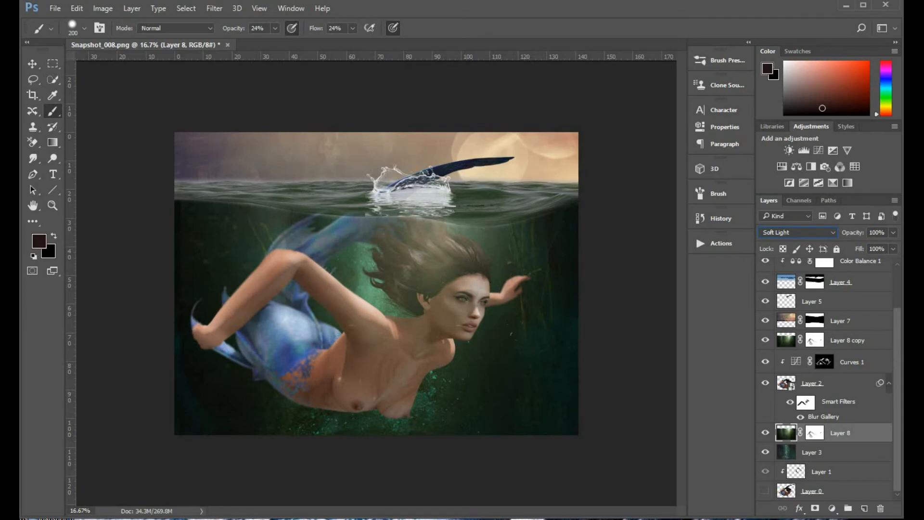
Step: Lower the opacity of Layer 8 copy to 28% and check the mermaid up close
{"action": "key", "text": "s"}
{"action": "left_click", "coordinate": [865, 340]}
{"action": "left_click", "coordinate": [893, 232]}
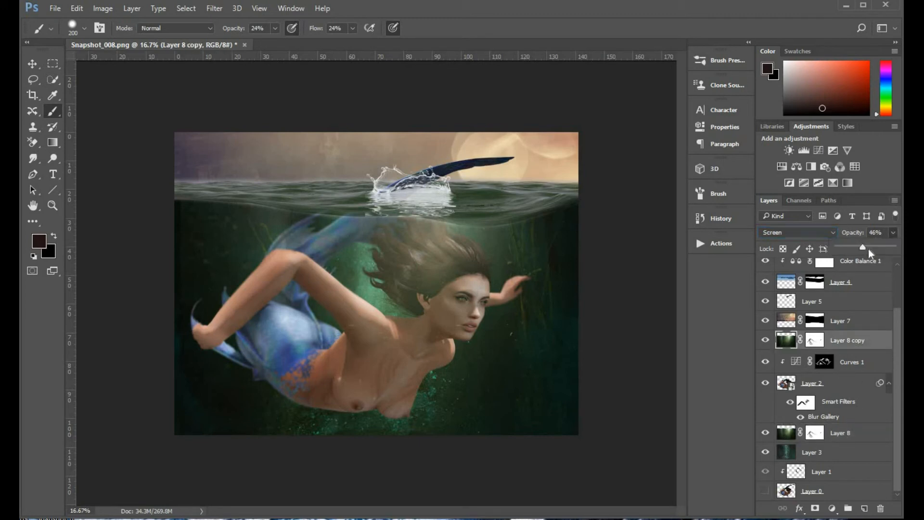
{"action": "left_click_drag", "start_coordinate": [856, 247], "coordinate": [854, 248]}
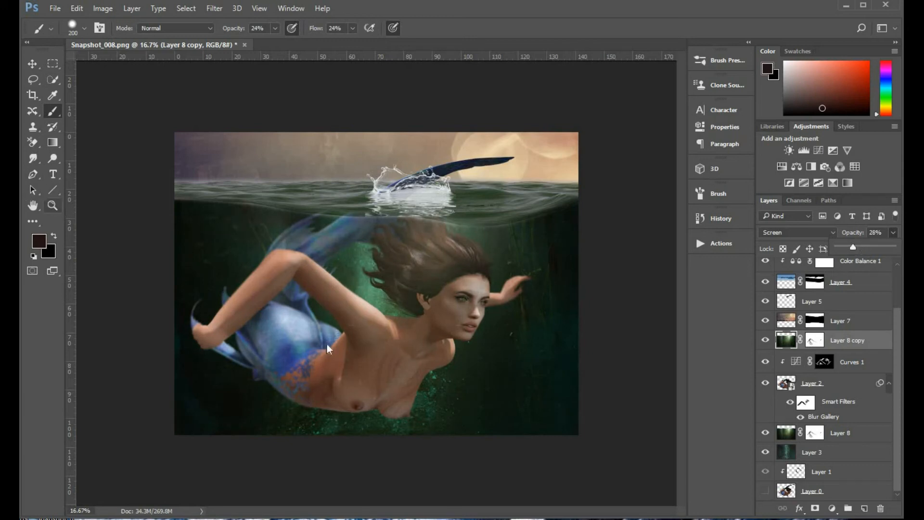
{"action": "left_click", "coordinate": [52, 206]}
{"action": "left_click", "coordinate": [387, 324]}
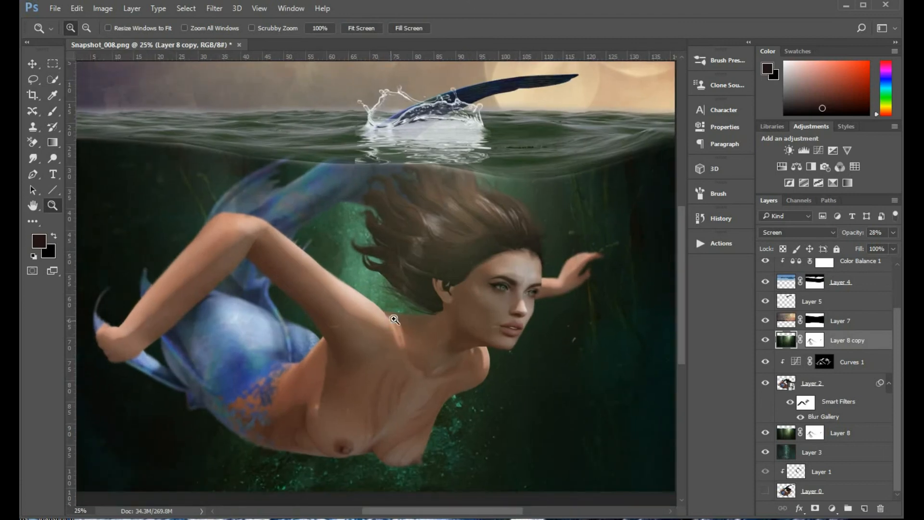
{"action": "left_click", "coordinate": [365, 307], "text": "alt"}
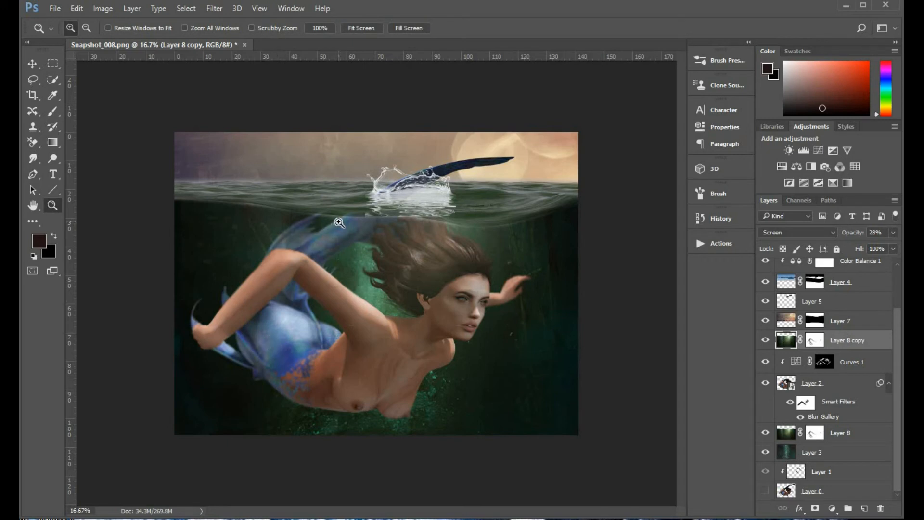
Step: Apply a Gaussian Blur with a 3.4-pixel radius to Layer 8
{"action": "left_click", "coordinate": [790, 436]}
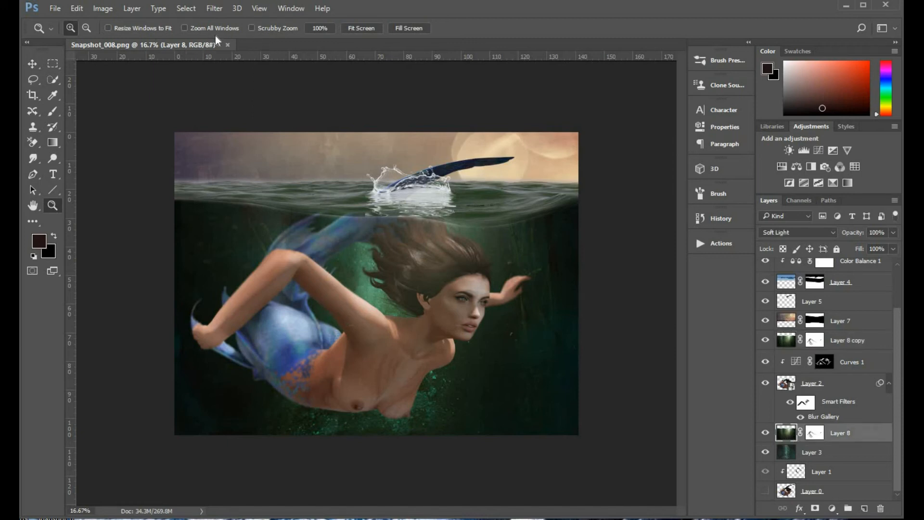
{"action": "left_click", "coordinate": [215, 9]}
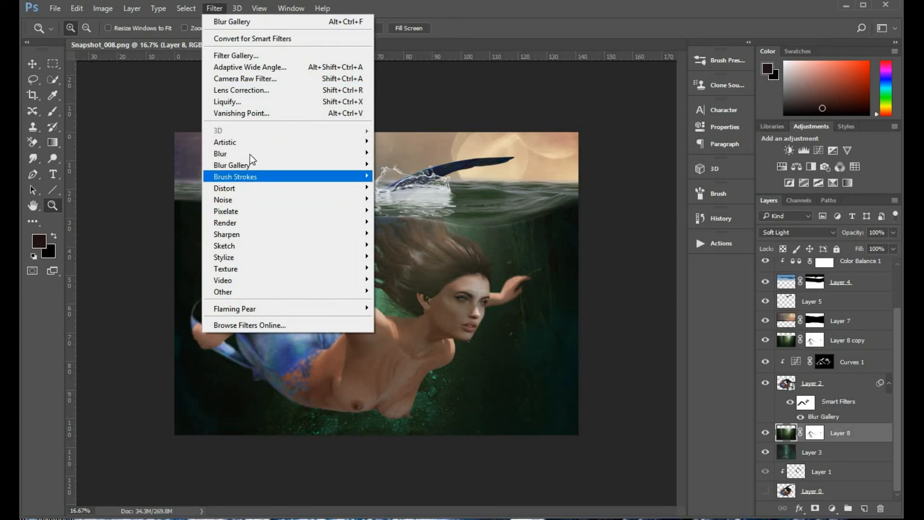
{"action": "mouse_move", "coordinate": [218, 154]}
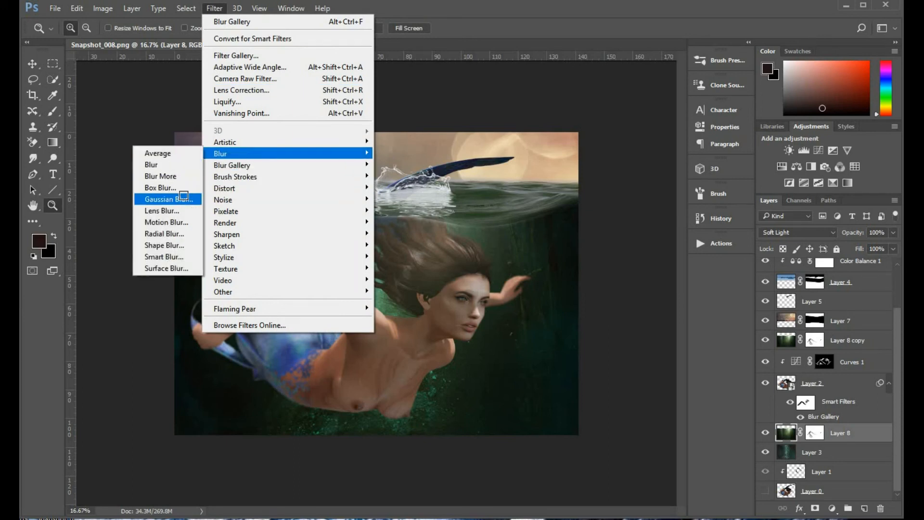
{"action": "left_click", "coordinate": [174, 200]}
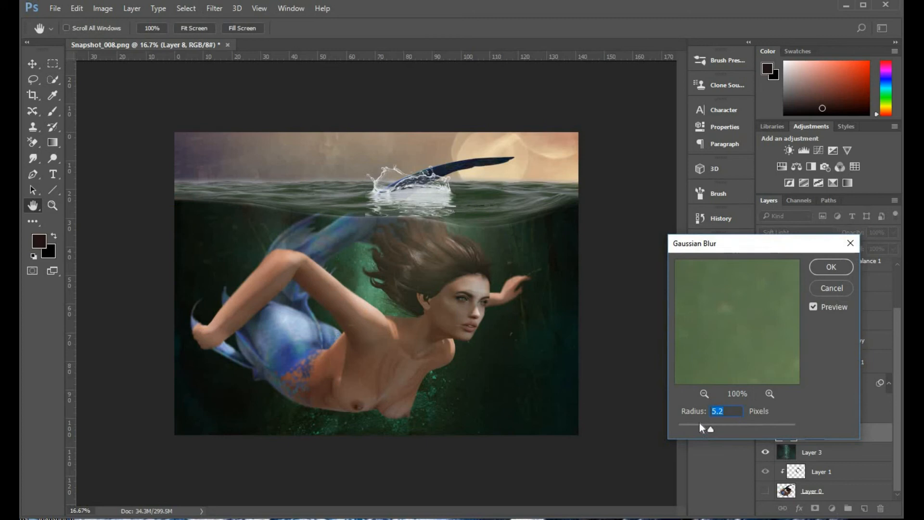
{"action": "left_click_drag", "start_coordinate": [700, 428], "coordinate": [700, 428]}
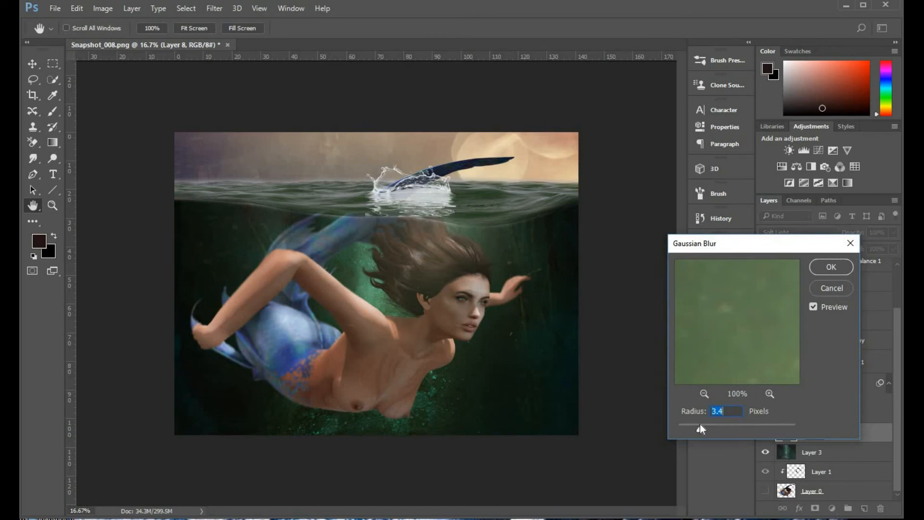
{"action": "left_click", "coordinate": [830, 267]}
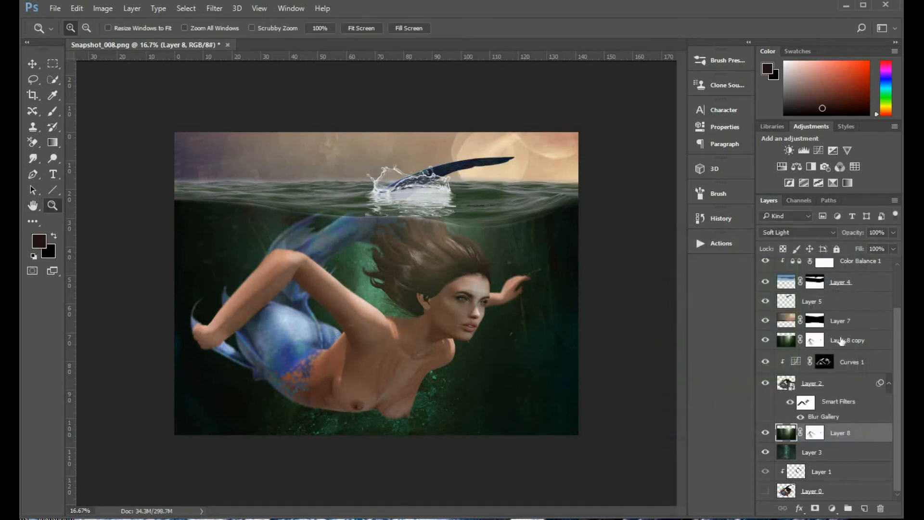
Step: Apply the same 3.4-pixel Gaussian Blur to Layer 8 copy
{"action": "left_click", "coordinate": [213, 8]}
{"action": "mouse_move", "coordinate": [250, 153]}
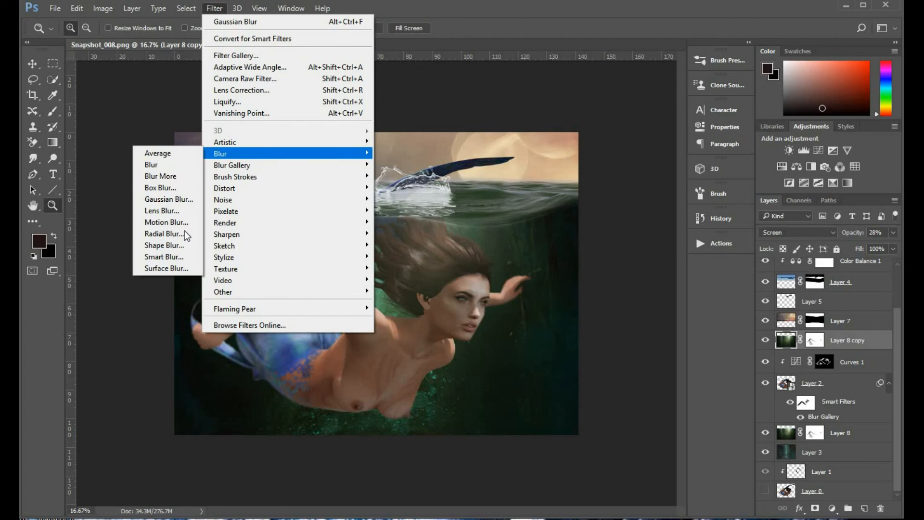
{"action": "left_click", "coordinate": [179, 200]}
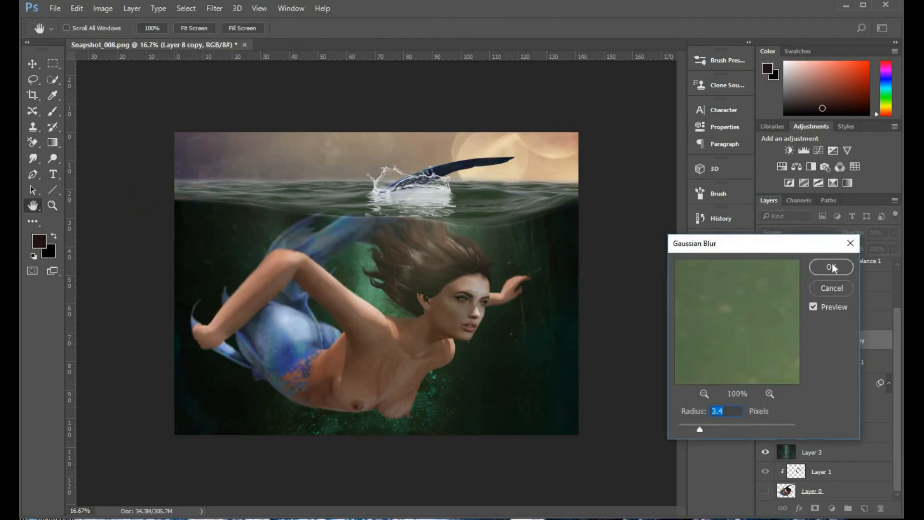
{"action": "left_click", "coordinate": [833, 265]}
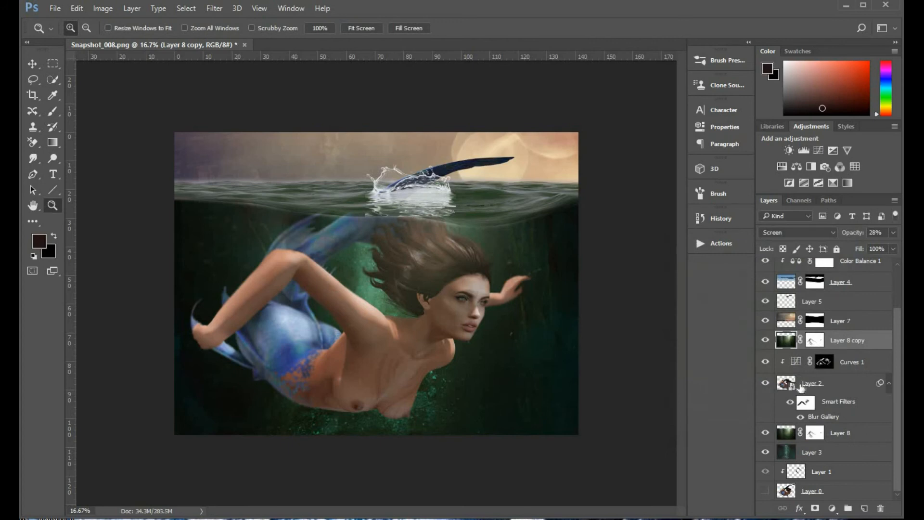
Step: Add a Levels adjustment clipped to Layer 2 and darken the mermaid by setting its midtones to 0.71
{"action": "left_click", "coordinate": [785, 382]}
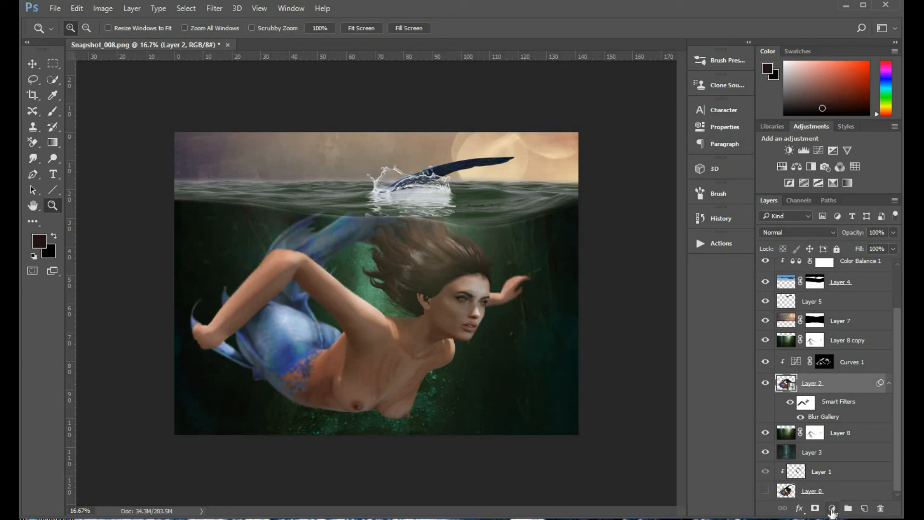
{"action": "left_click", "coordinate": [832, 509]}
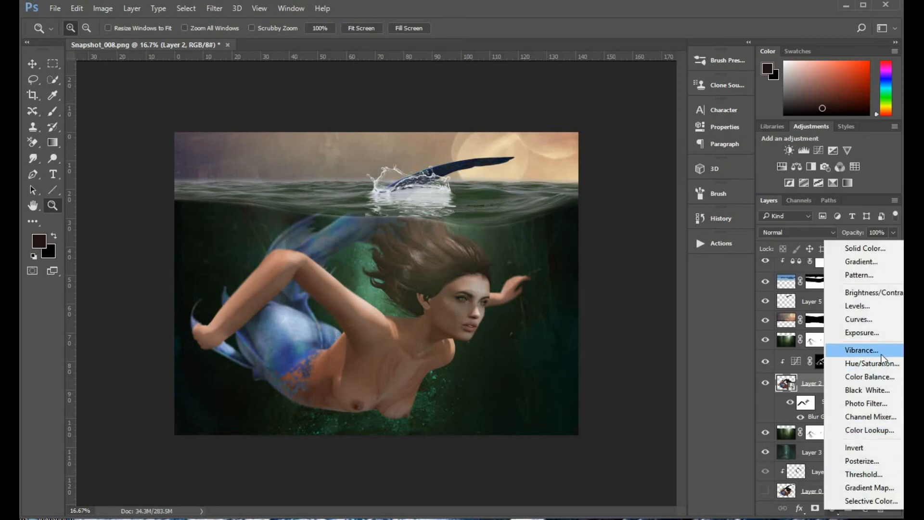
{"action": "left_click", "coordinate": [877, 307]}
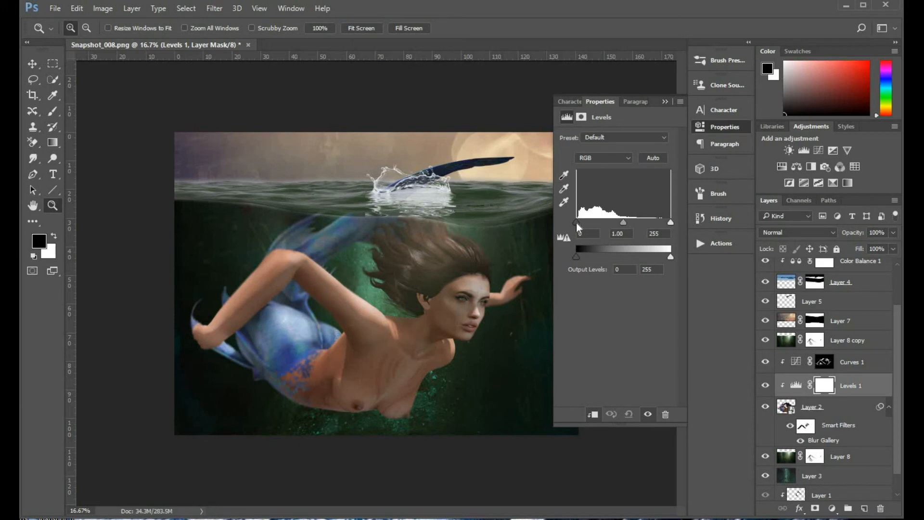
{"action": "left_click_drag", "start_coordinate": [580, 224], "coordinate": [627, 223]}
{"action": "left_click_drag", "start_coordinate": [574, 222], "coordinate": [631, 222]}
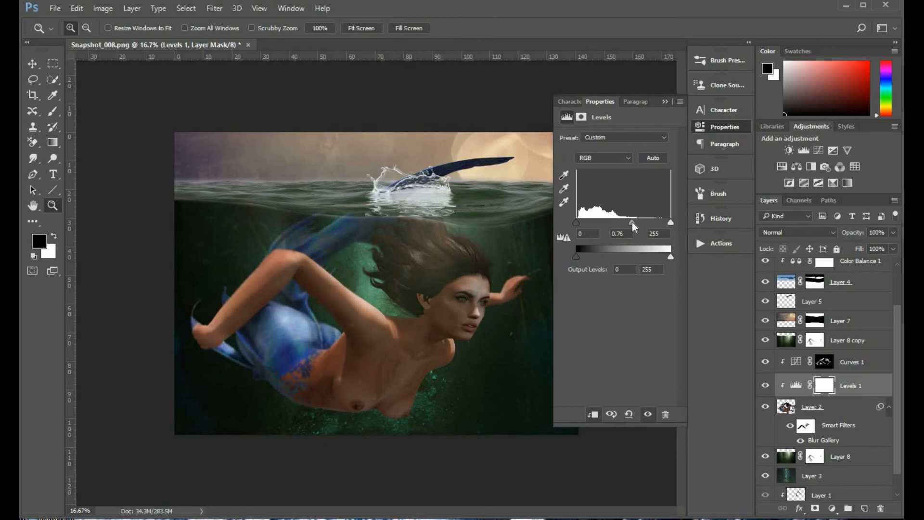
{"action": "left_click_drag", "start_coordinate": [632, 222], "coordinate": [632, 222]}
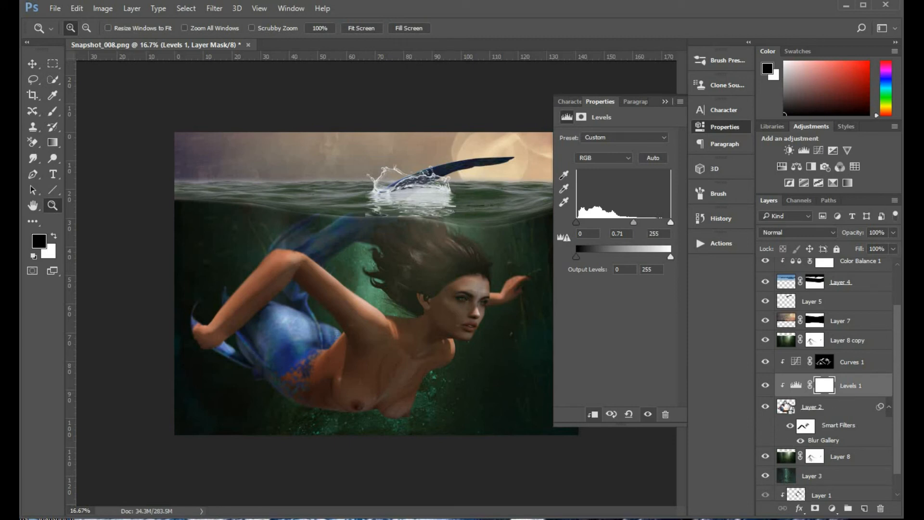
Step: Brush black on the Levels 1 mask over the mermaid's hair, face and arm within Layer 2's outline selection, and deselect
{"action": "left_click", "coordinate": [665, 102]}
{"action": "left_click_drag", "start_coordinate": [794, 415], "coordinate": [788, 411]}
{"action": "left_click", "coordinate": [788, 410], "text": "ctrl"}
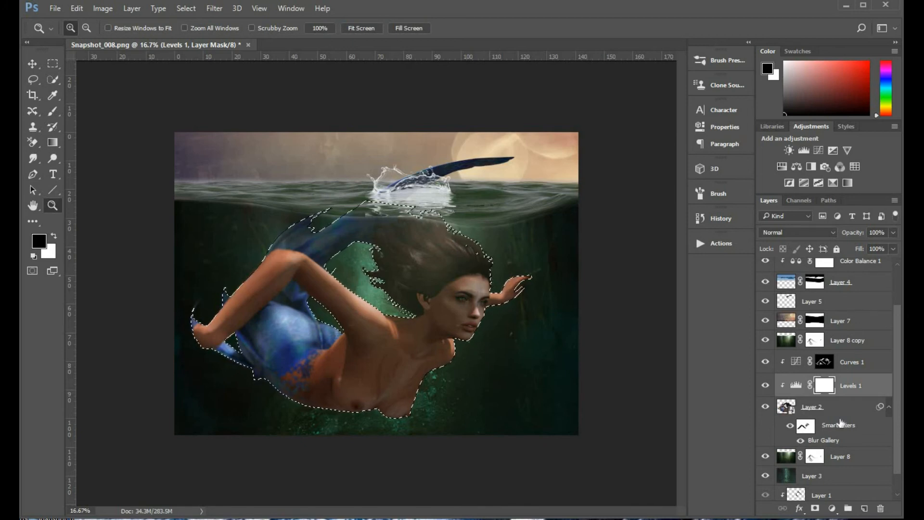
{"action": "left_click", "coordinate": [54, 234]}
{"action": "left_click", "coordinate": [52, 112]}
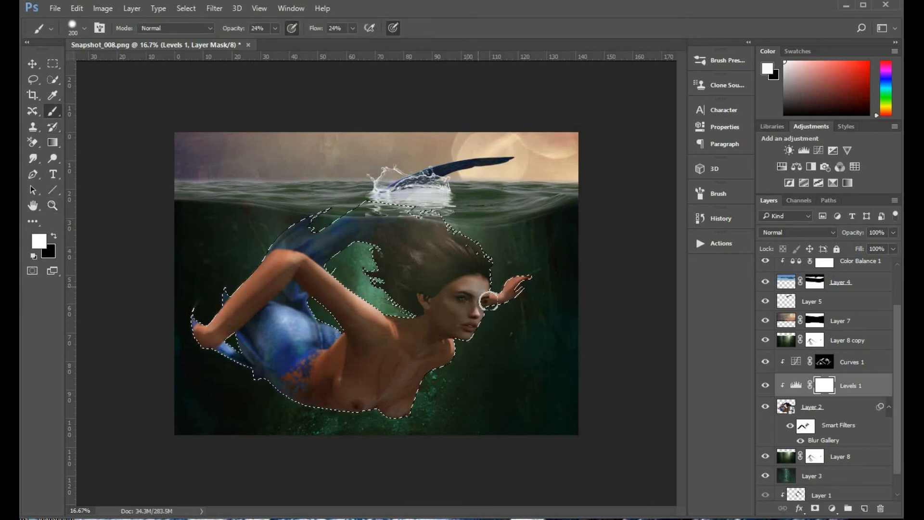
{"action": "key", "text": "x"}
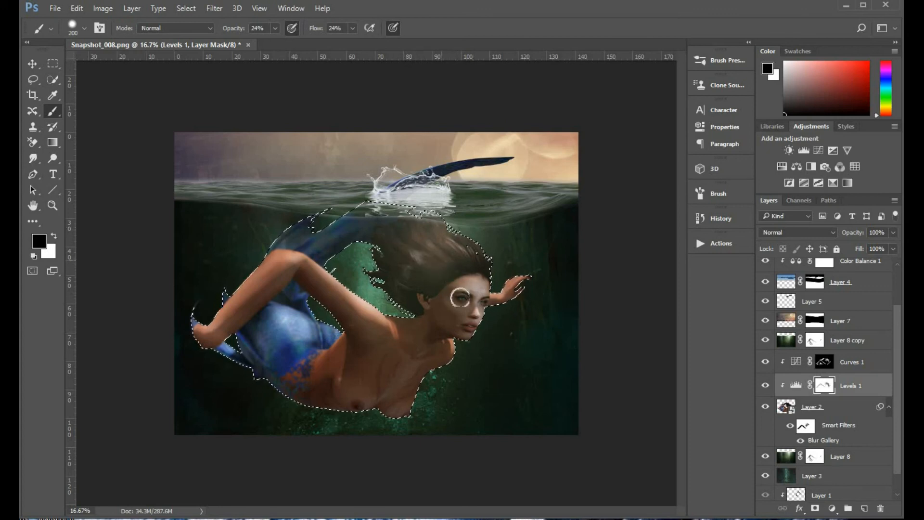
{"action": "mouse_move", "coordinate": [340, 292]}
{"action": "left_mouse_down"}
{"action": "mouse_move", "coordinate": [312, 260]}
{"action": "mouse_move", "coordinate": [360, 301]}
{"action": "mouse_move", "coordinate": [318, 264]}
{"action": "mouse_move", "coordinate": [268, 267]}
{"action": "left_mouse_up"}
{"action": "key", "text": "ctrl+d"}
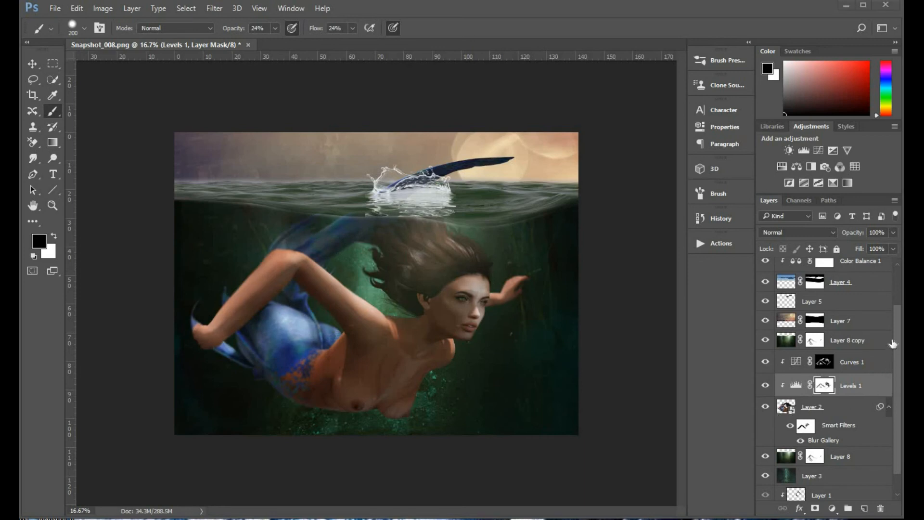
Step: Select Layer 4's mask for painting with a black brush, with the water's horizon in close view at 50%
{"action": "left_click_drag", "start_coordinate": [899, 348], "coordinate": [900, 305]}
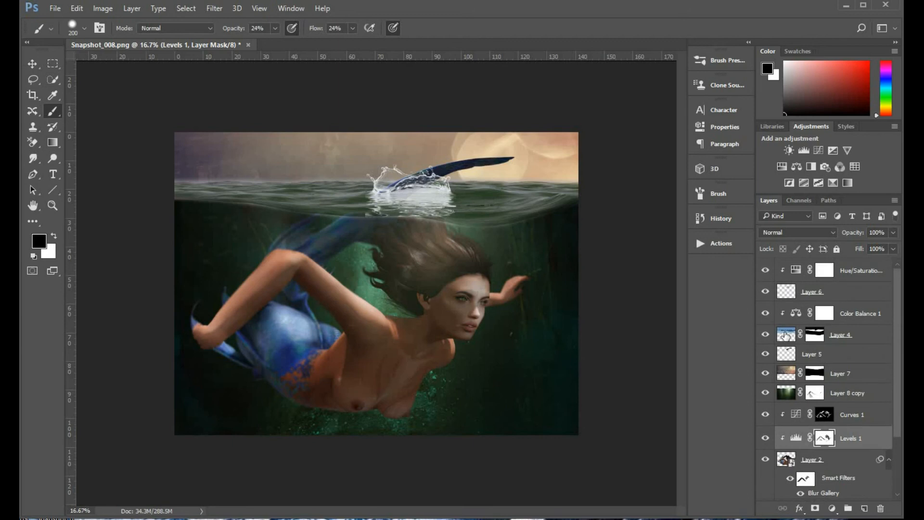
{"action": "left_click", "coordinate": [786, 335]}
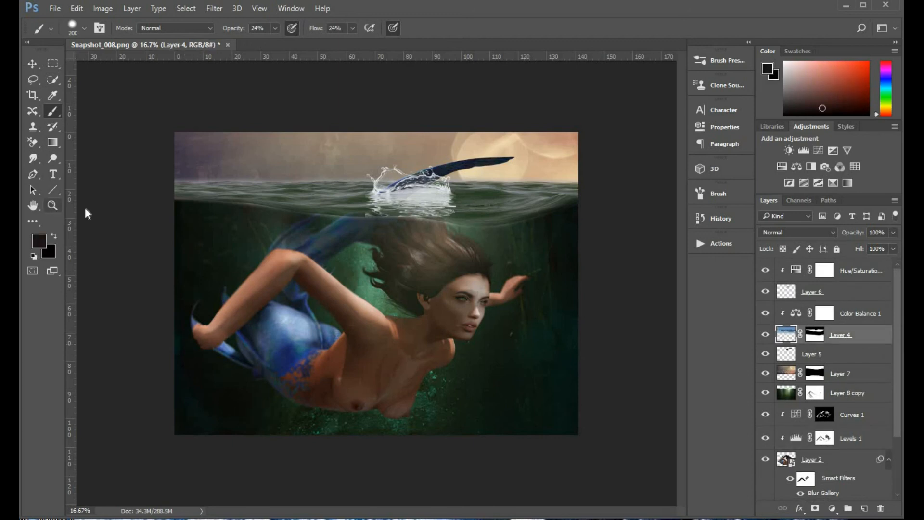
{"action": "key", "text": "z"}
{"action": "left_click", "coordinate": [285, 192]}
{"action": "left_click", "coordinate": [285, 193]}
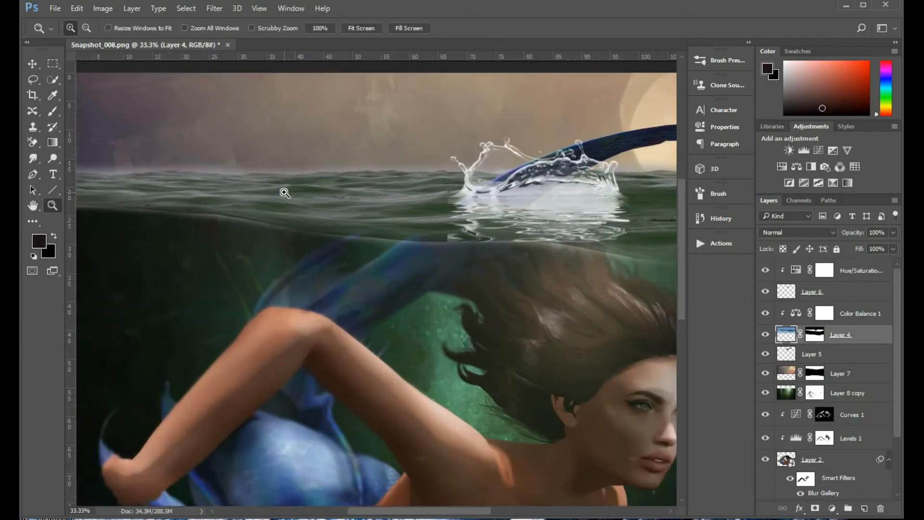
{"action": "left_click", "coordinate": [285, 193]}
{"action": "left_click_drag", "start_coordinate": [472, 237], "coordinate": [401, 283]}
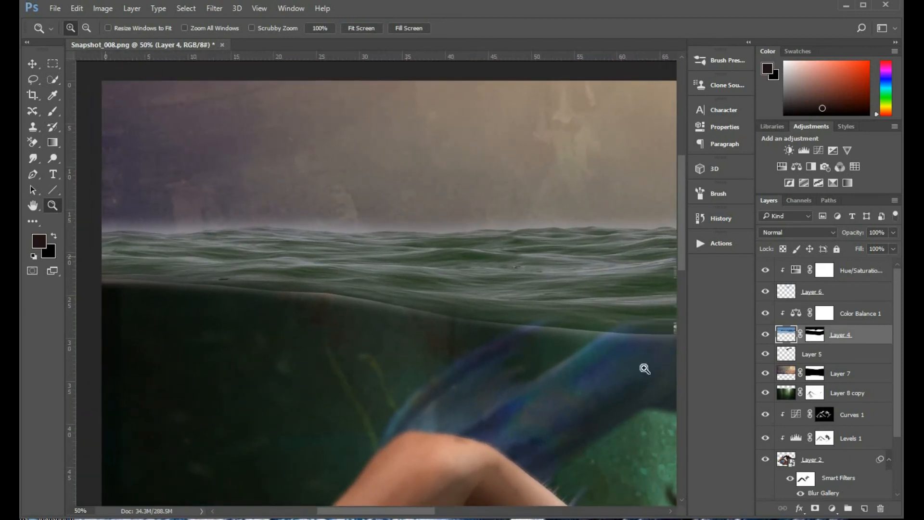
{"action": "left_click", "coordinate": [815, 336]}
{"action": "key", "text": "d"}
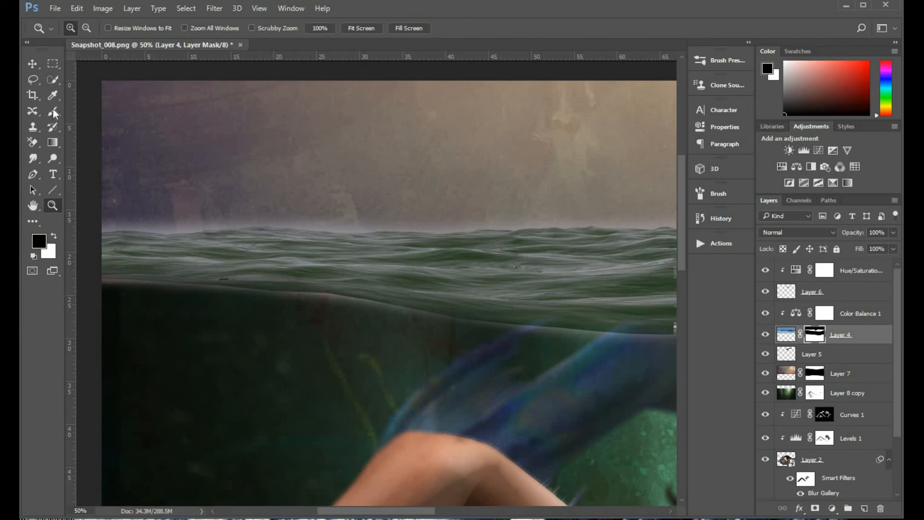
{"action": "key", "text": "b"}
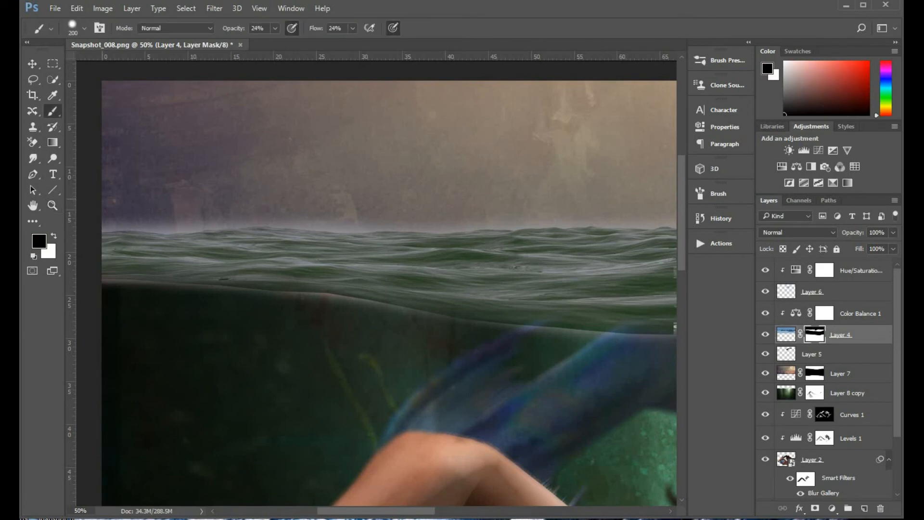
Step: Set the brush opacity and flow to 100% and mask out Layer 4's pale haze along the horizon
{"action": "left_click", "coordinate": [276, 28]}
{"action": "left_click_drag", "start_coordinate": [274, 43], "coordinate": [427, 47]}
{"action": "left_click", "coordinate": [353, 28]}
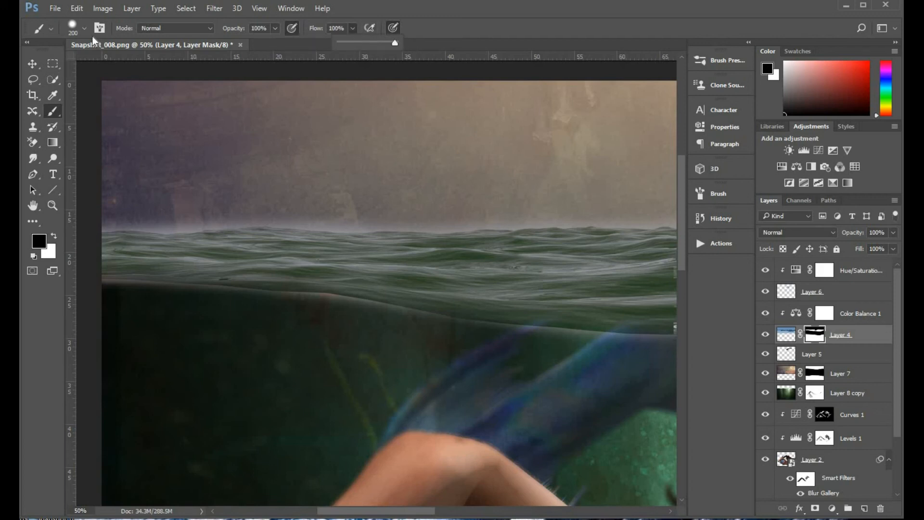
{"action": "left_click", "coordinate": [82, 26]}
{"action": "left_click", "coordinate": [82, 26]}
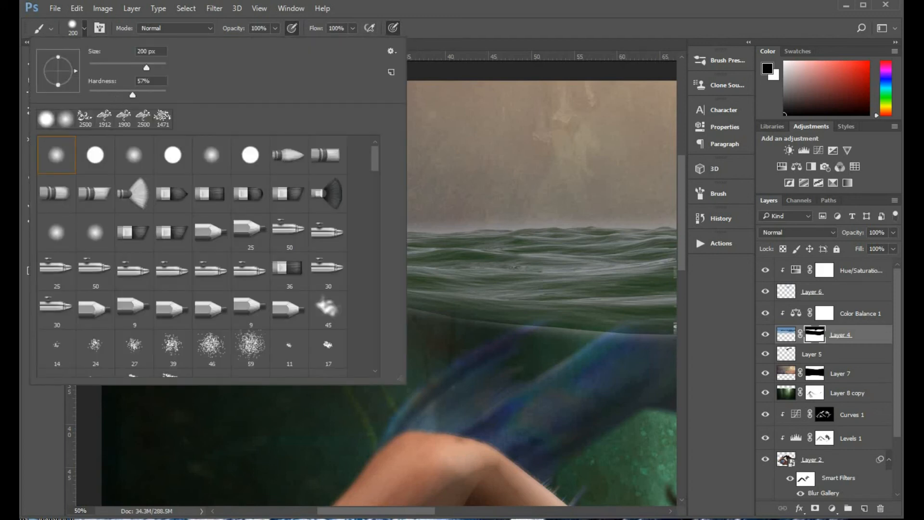
{"action": "left_click", "coordinate": [28, 428]}
{"action": "left_click_drag", "start_coordinate": [111, 225], "coordinate": [674, 225]}
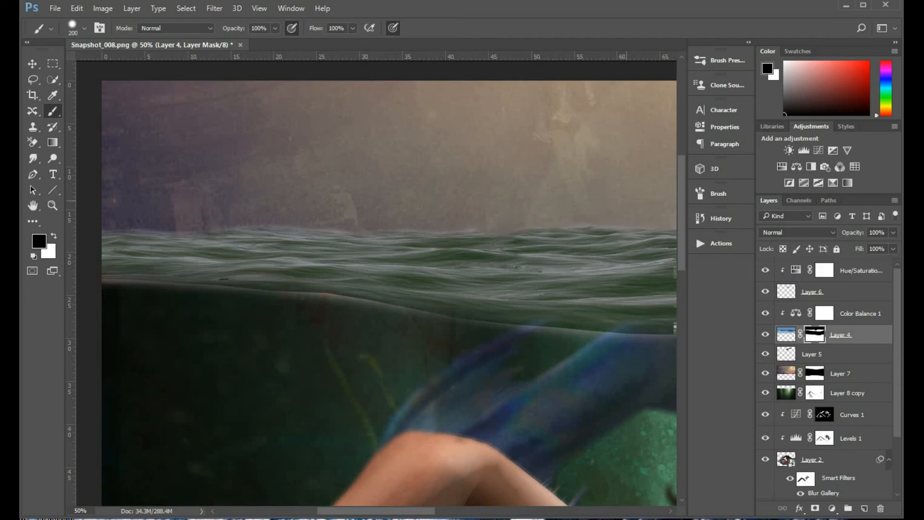
{"action": "left_click_drag", "start_coordinate": [584, 270], "coordinate": [211, 264]}
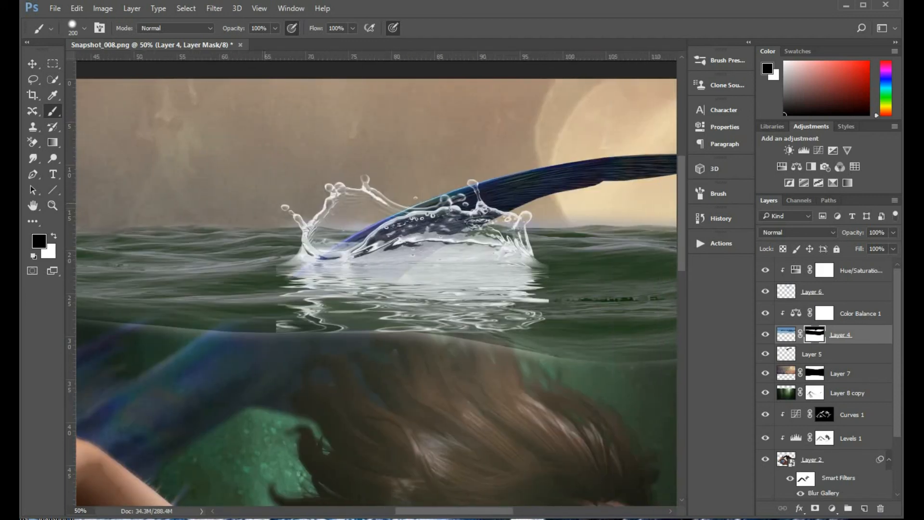
{"action": "left_click_drag", "start_coordinate": [416, 231], "coordinate": [164, 252]}
{"action": "left_click_drag", "start_coordinate": [249, 244], "coordinate": [651, 247]}
{"action": "left_click_drag", "start_coordinate": [190, 405], "coordinate": [127, 271]}
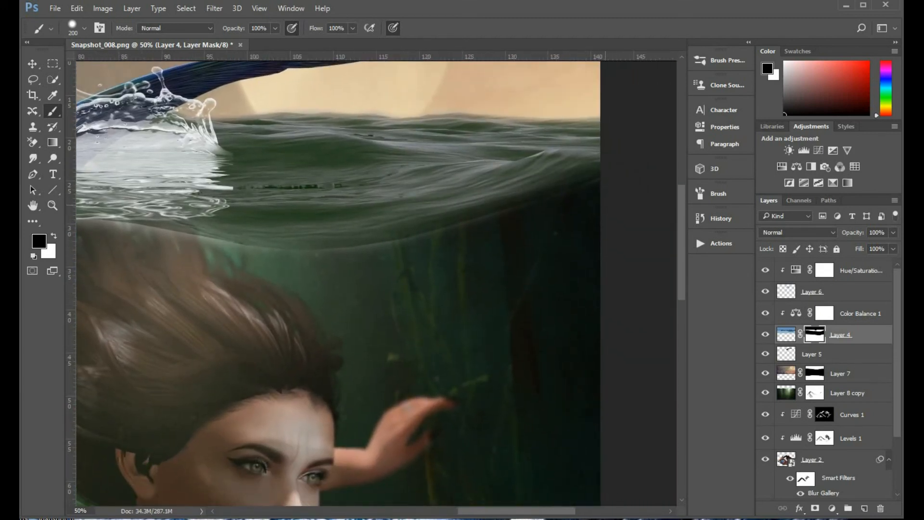
Step: Paint black on Layer 4's mask along the lower edge of the water surface to remove its pale rim
{"action": "mouse_move", "coordinate": [515, 237]}
{"action": "left_mouse_down"}
{"action": "mouse_move", "coordinate": [354, 282]}
{"action": "mouse_move", "coordinate": [108, 255]}
{"action": "left_mouse_up"}
{"action": "left_click_drag", "start_coordinate": [259, 311], "coordinate": [508, 339]}
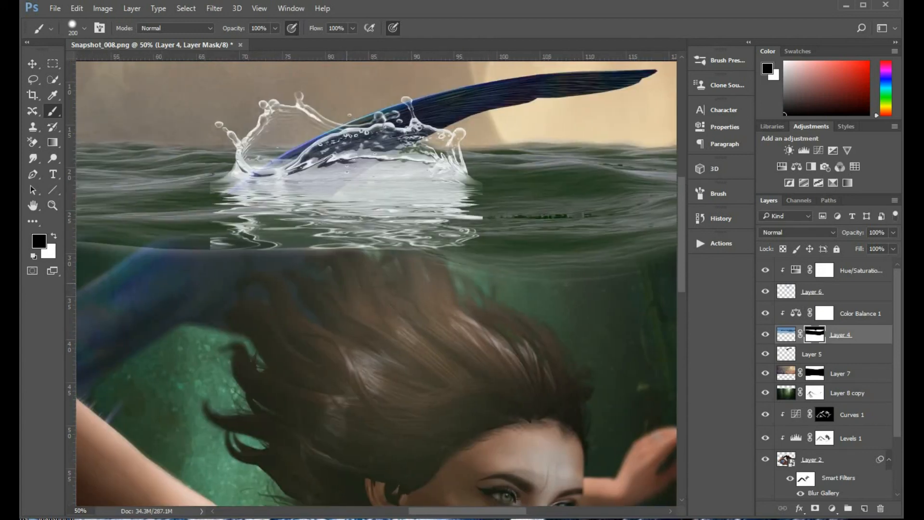
{"action": "left_click_drag", "start_coordinate": [381, 313], "coordinate": [611, 320]}
{"action": "left_click_drag", "start_coordinate": [405, 294], "coordinate": [319, 281]}
{"action": "mouse_move", "coordinate": [387, 289]}
{"action": "left_mouse_down"}
{"action": "mouse_move", "coordinate": [262, 272]}
{"action": "mouse_move", "coordinate": [465, 321]}
{"action": "left_mouse_up"}
{"action": "left_click_drag", "start_coordinate": [373, 283], "coordinate": [311, 267]}
{"action": "left_click_drag", "start_coordinate": [392, 281], "coordinate": [364, 278]}
{"action": "left_click_drag", "start_coordinate": [289, 275], "coordinate": [164, 267]}
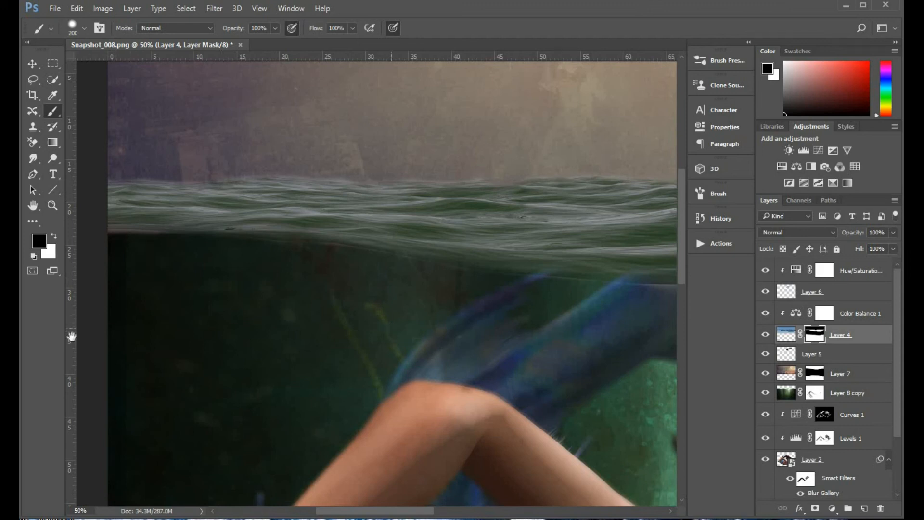
Step: Switch the painting color to white and reduce the brush size to 60 px near the splash
{"action": "scroll", "coordinate": [72, 336], "scroll_direction": "right", "scroll_amount": 5}
{"action": "left_click", "coordinate": [55, 238]}
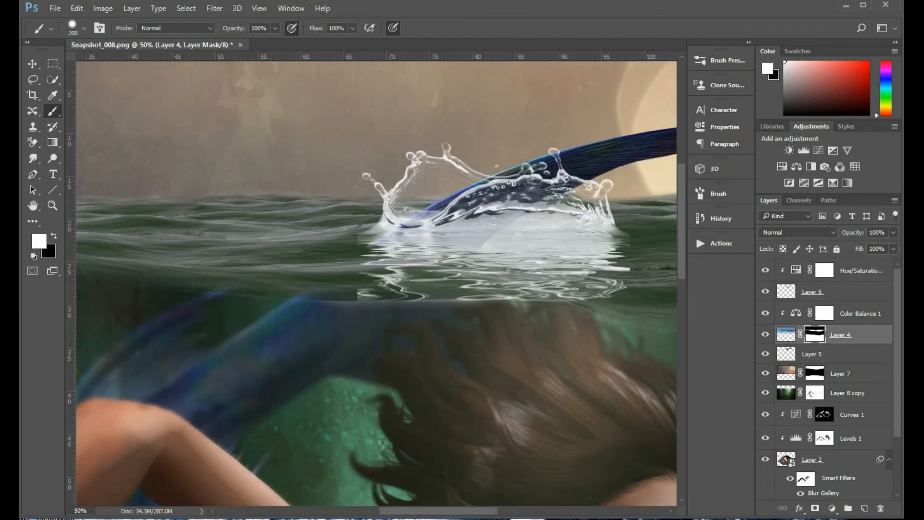
{"action": "key", "text": "bracketleft"}
{"action": "key", "text": "bracketleft"}
{"action": "key", "text": "bracketleft"}
{"action": "key", "text": "bracketleft"}
{"action": "key", "text": "bracketleft"}
{"action": "key", "text": "bracketleft"}
{"action": "key", "text": "bracketleft"}
{"action": "key", "text": "bracketleft"}
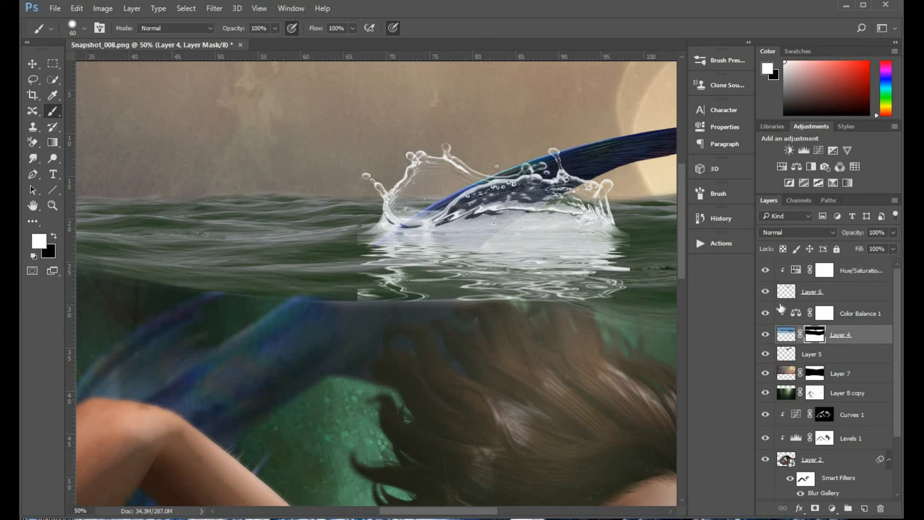
Step: Toggle Layer 6's visibility to check its contribution, and return to the brush on Layer 4's mask
{"action": "left_click", "coordinate": [766, 292]}
{"action": "left_click", "coordinate": [766, 292]}
{"action": "key", "text": "ctrl+t"}
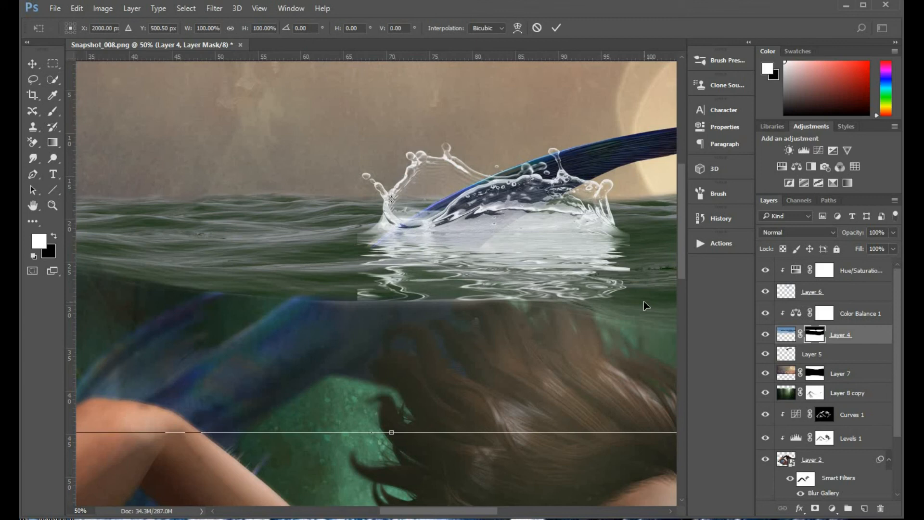
{"action": "key", "text": "Return"}
{"action": "key", "text": "b"}
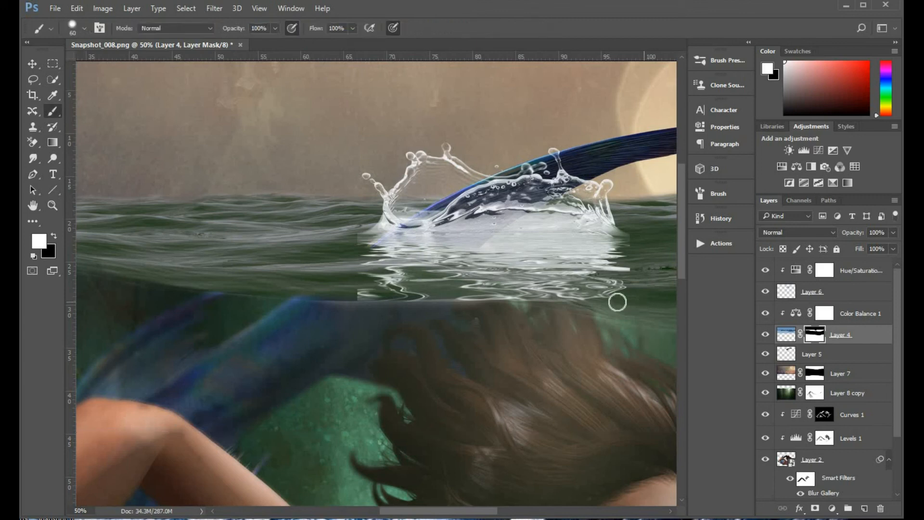
Step: Transform the splash on Layer 6, shrinking it to about 71% width and 83% height around the tail
{"action": "left_click", "coordinate": [795, 297]}
{"action": "key", "text": "ctrl+t"}
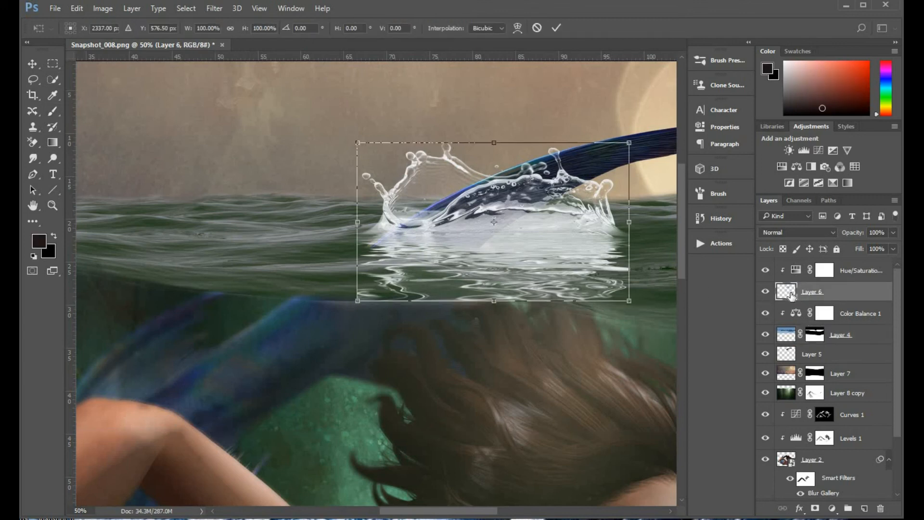
{"action": "left_click_drag", "start_coordinate": [365, 222], "coordinate": [370, 222]}
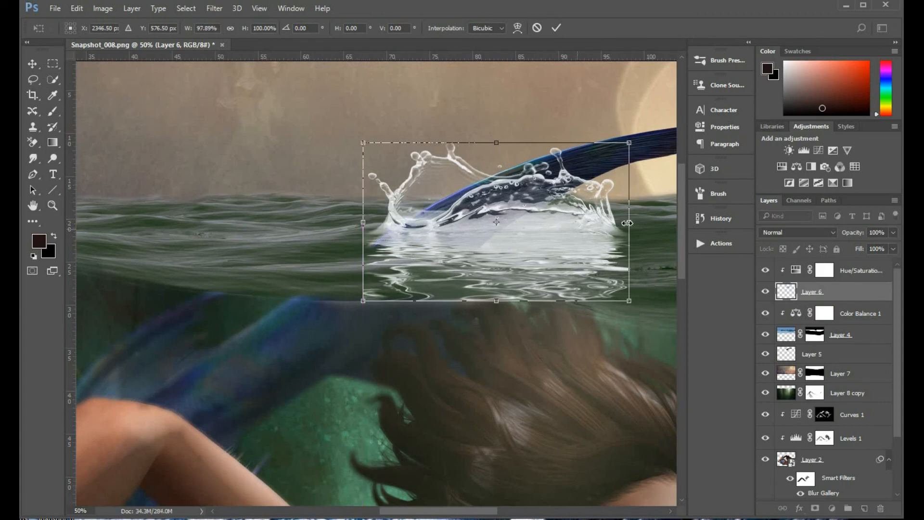
{"action": "left_click_drag", "start_coordinate": [628, 223], "coordinate": [552, 229]}
{"action": "left_click_drag", "start_coordinate": [459, 149], "coordinate": [456, 165]}
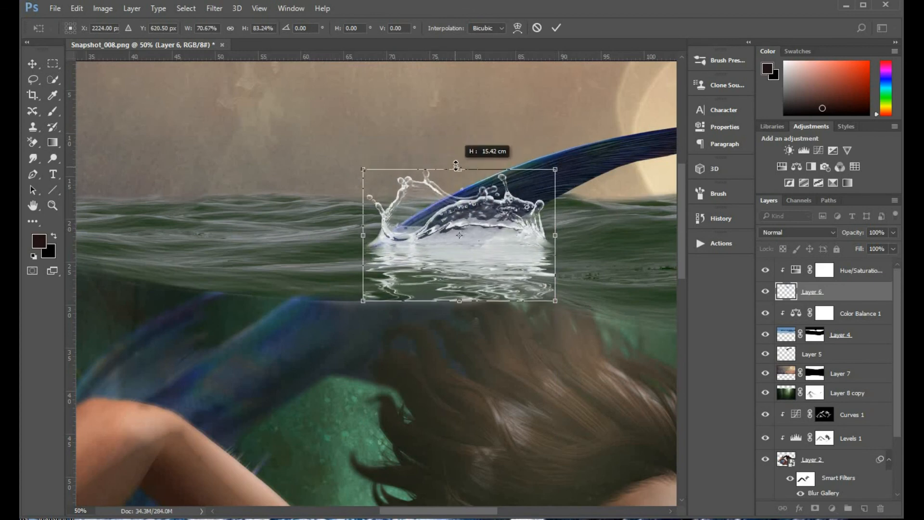
{"action": "left_click_drag", "start_coordinate": [460, 300], "coordinate": [459, 299]}
{"action": "key", "text": "Return"}
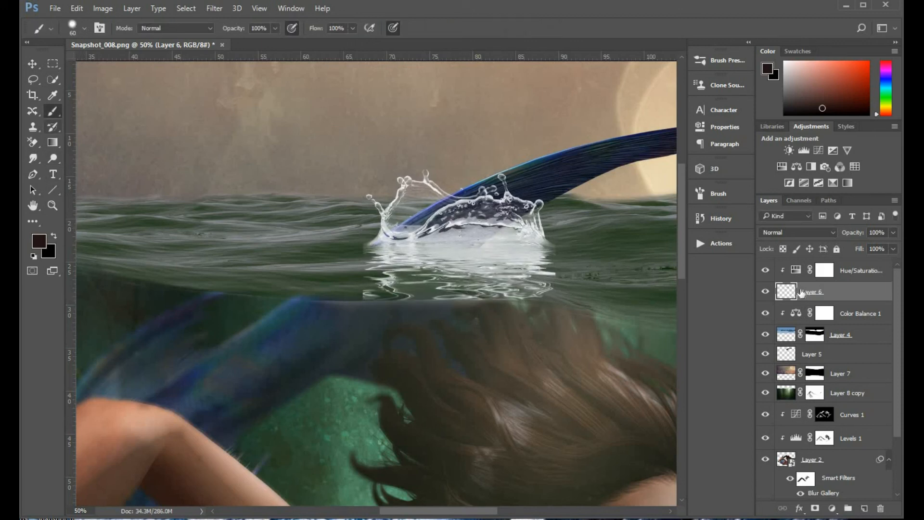
Step: Add a mask to Layer 6 and paint black with a 150 px brush along the hard lower edge of the splash's reflection
{"action": "left_click", "coordinate": [814, 510]}
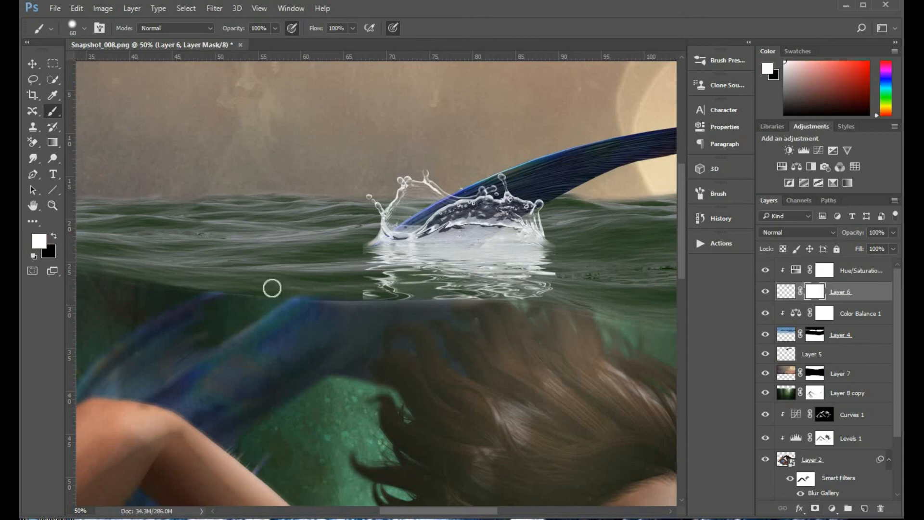
{"action": "key", "text": "x"}
{"action": "key", "text": "bracketright"}
{"action": "key", "text": "bracketright"}
{"action": "key", "text": "bracketright"}
{"action": "key", "text": "bracketright"}
{"action": "key", "text": "bracketright"}
{"action": "key", "text": "bracketright"}
{"action": "left_click_drag", "start_coordinate": [348, 306], "coordinate": [369, 312]}
{"action": "mouse_move", "coordinate": [433, 317]}
{"action": "left_mouse_down"}
{"action": "mouse_move", "coordinate": [568, 309]}
{"action": "mouse_move", "coordinate": [567, 297]}
{"action": "mouse_move", "coordinate": [586, 281]}
{"action": "mouse_move", "coordinate": [564, 270]}
{"action": "left_mouse_up"}
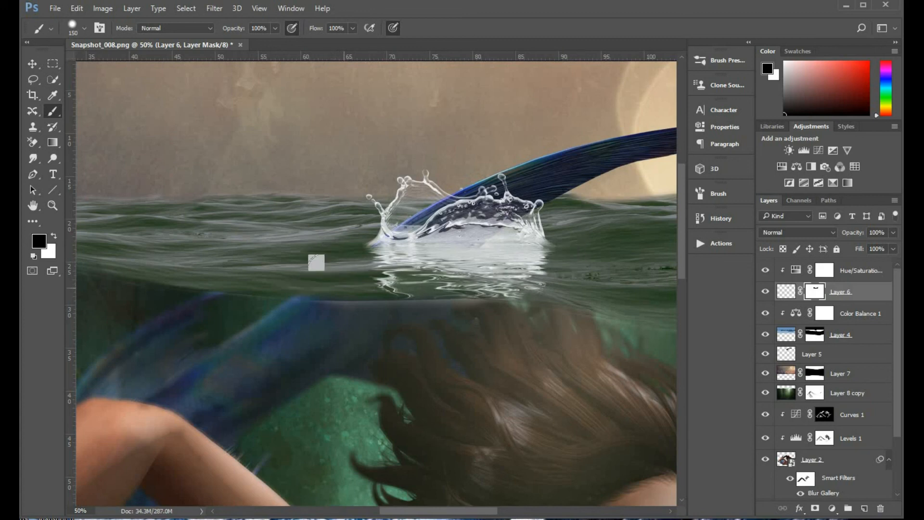
Step: Reduce the brush to 20 px and mask out the part of the splash that crosses the tail
{"action": "key", "text": "bracketleft"}
{"action": "key", "text": "bracketleft"}
{"action": "key", "text": "bracketleft"}
{"action": "key", "text": "bracketleft"}
{"action": "key", "text": "bracketleft"}
{"action": "key", "text": "bracketleft"}
{"action": "key", "text": "bracketleft"}
{"action": "key", "text": "bracketleft"}
{"action": "key", "text": "bracketleft"}
{"action": "key", "text": "bracketleft"}
{"action": "key", "text": "bracketleft"}
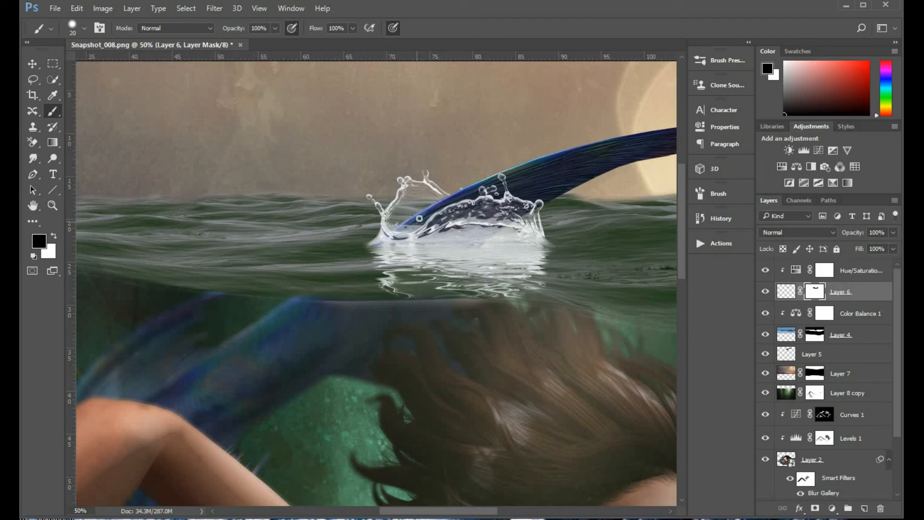
Step: Stamp all visible layers into a new merged layer above the Hue/Saturation adjustment
{"action": "left_click", "coordinate": [53, 205]}
{"action": "left_click", "coordinate": [225, 234]}
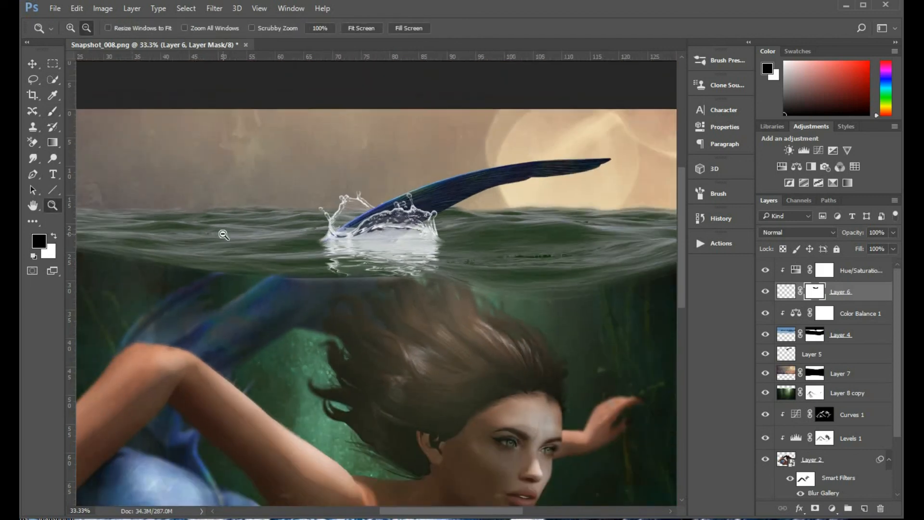
{"action": "left_click", "coordinate": [223, 234], "text": "alt"}
{"action": "left_click", "coordinate": [224, 234], "text": "alt"}
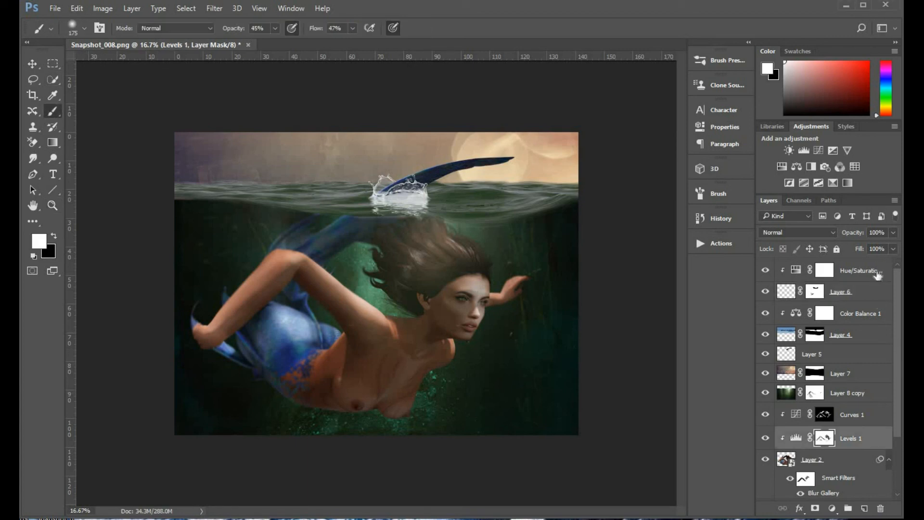
{"action": "left_click", "coordinate": [878, 275]}
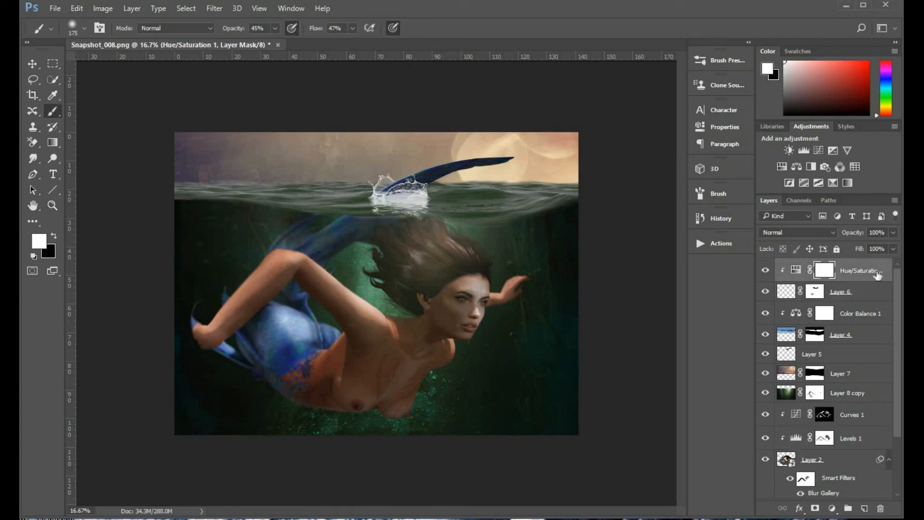
{"action": "key", "text": "ctrl+shift+alt+e"}
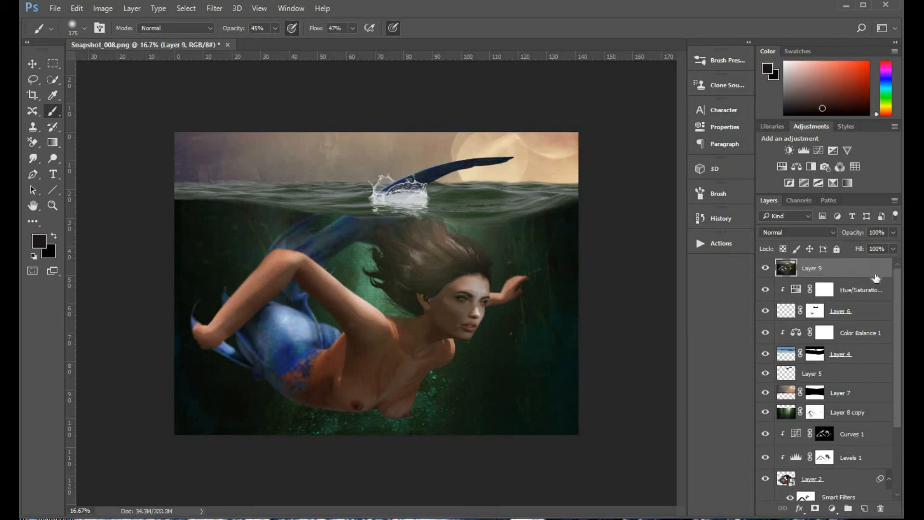
Step: Start the Camera Raw Filter on the merged layer and set Saturation to -31, Vibrance to +36 and Clarity to -20
{"action": "left_click", "coordinate": [215, 8]}
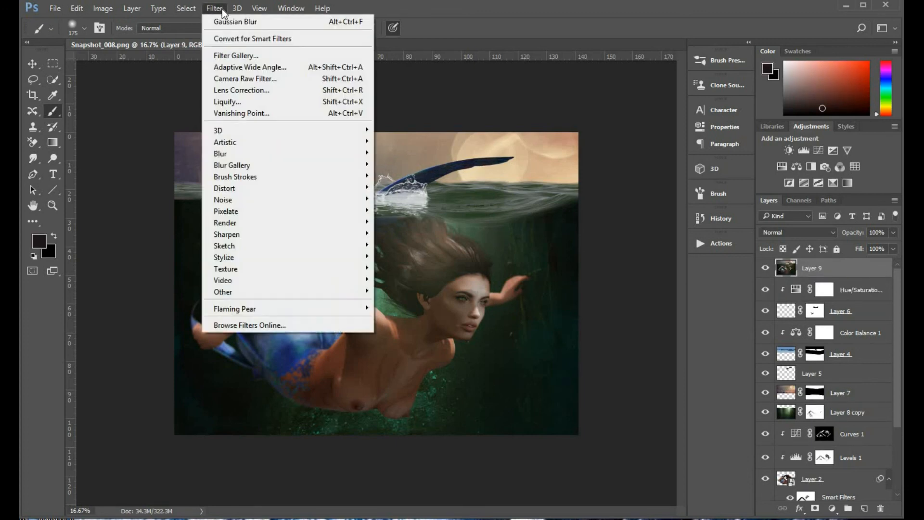
{"action": "left_click", "coordinate": [259, 80]}
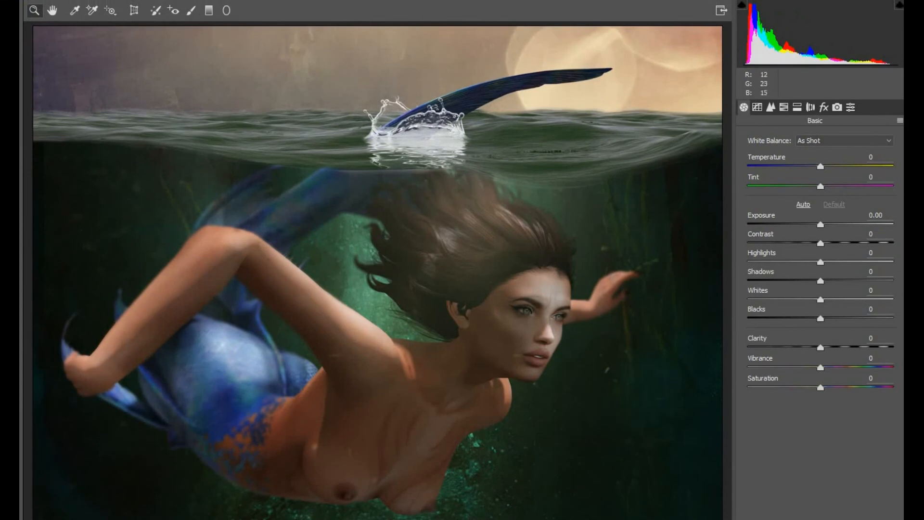
{"action": "left_click_drag", "start_coordinate": [910, 519], "coordinate": [843, 517]}
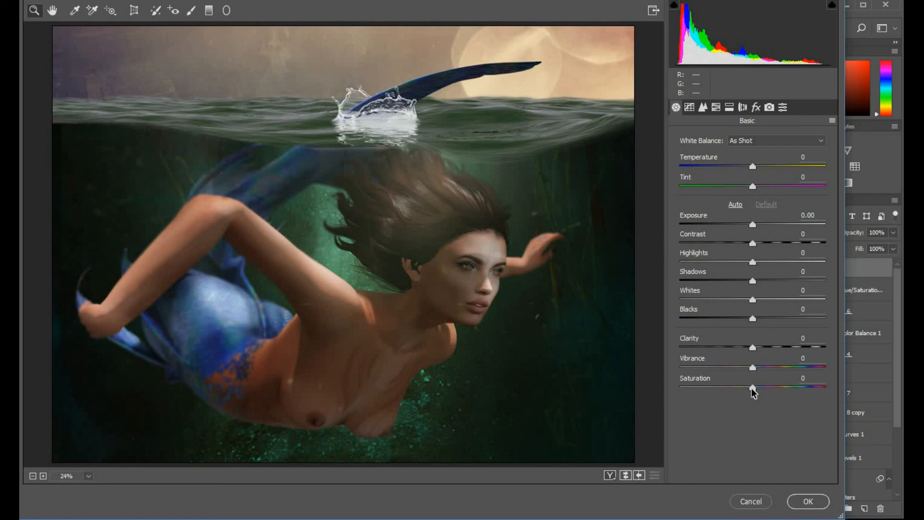
{"action": "left_click_drag", "start_coordinate": [752, 388], "coordinate": [730, 384]}
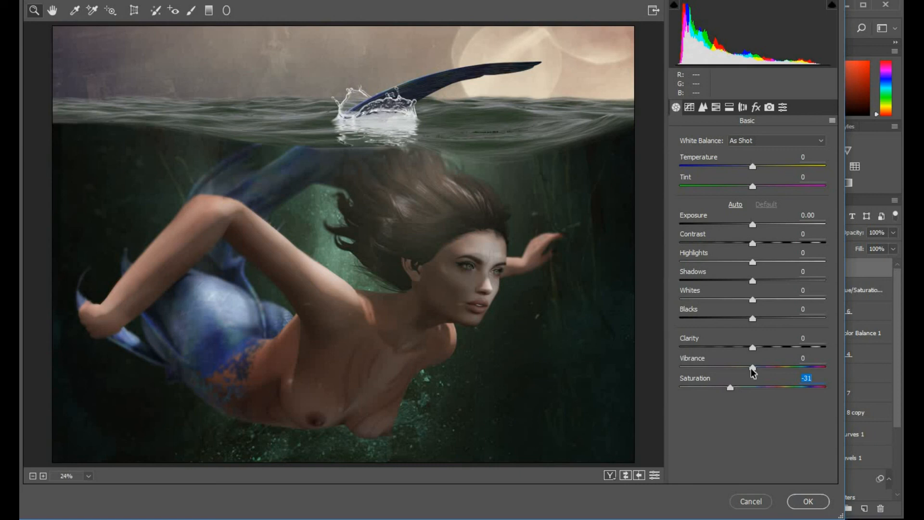
{"action": "left_click_drag", "start_coordinate": [760, 367], "coordinate": [777, 367]}
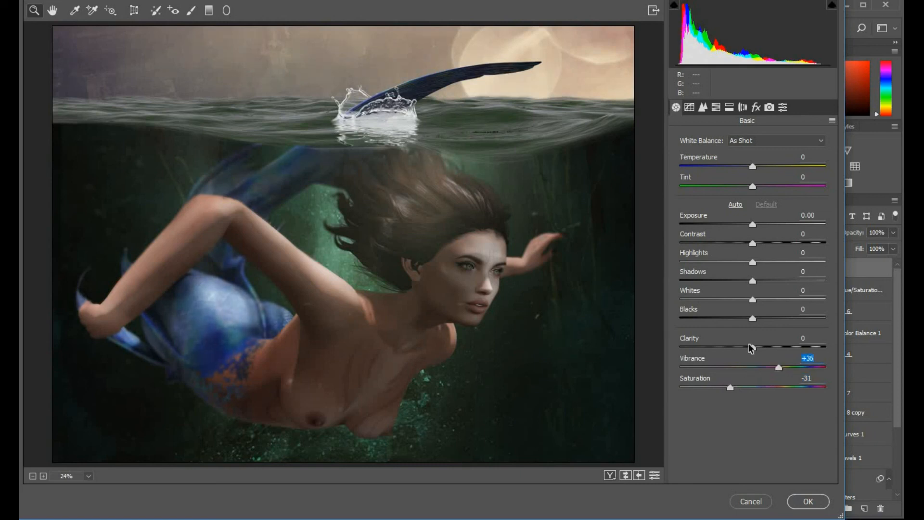
{"action": "left_click_drag", "start_coordinate": [751, 346], "coordinate": [735, 344]}
Step: Set the basic tones to Contrast +17, Highlights +53, Shadows +30, Whites +28 and Blacks +33
{"action": "left_click_drag", "start_coordinate": [753, 246], "coordinate": [788, 261]}
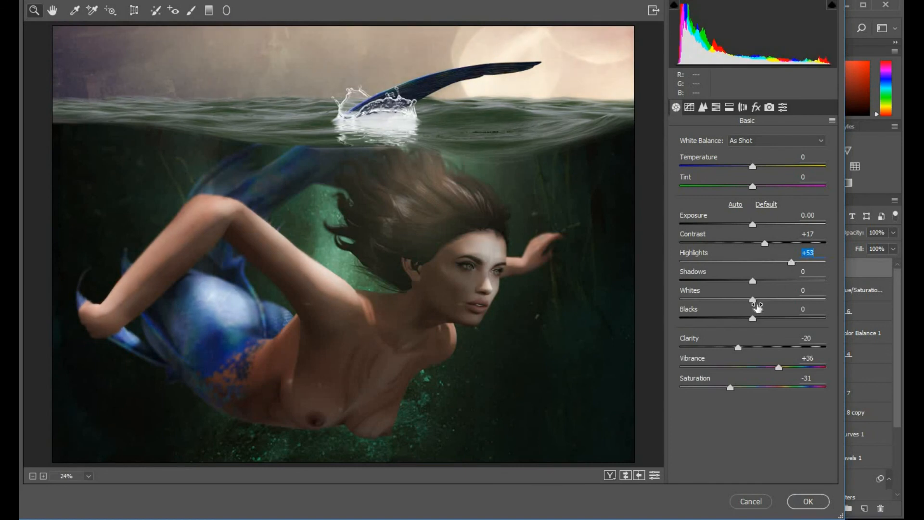
{"action": "left_click_drag", "start_coordinate": [754, 299], "coordinate": [777, 317]}
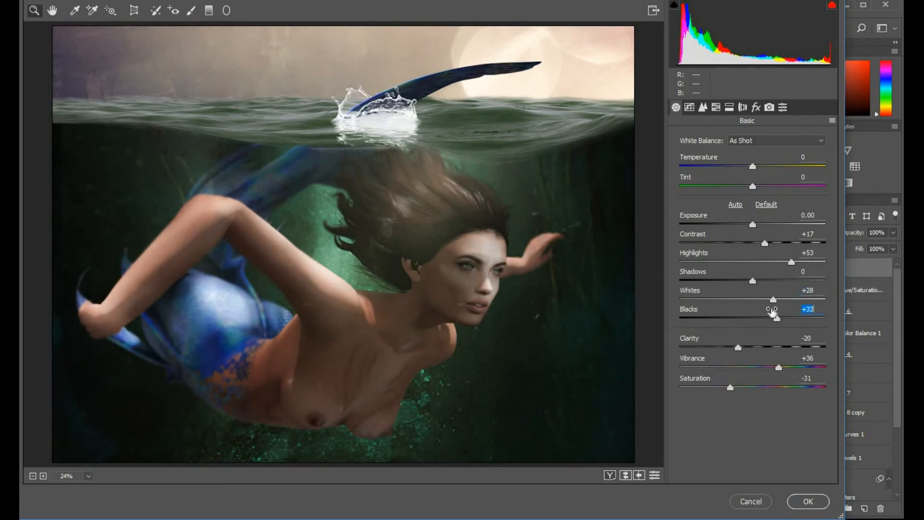
{"action": "left_click_drag", "start_coordinate": [754, 286], "coordinate": [775, 289]}
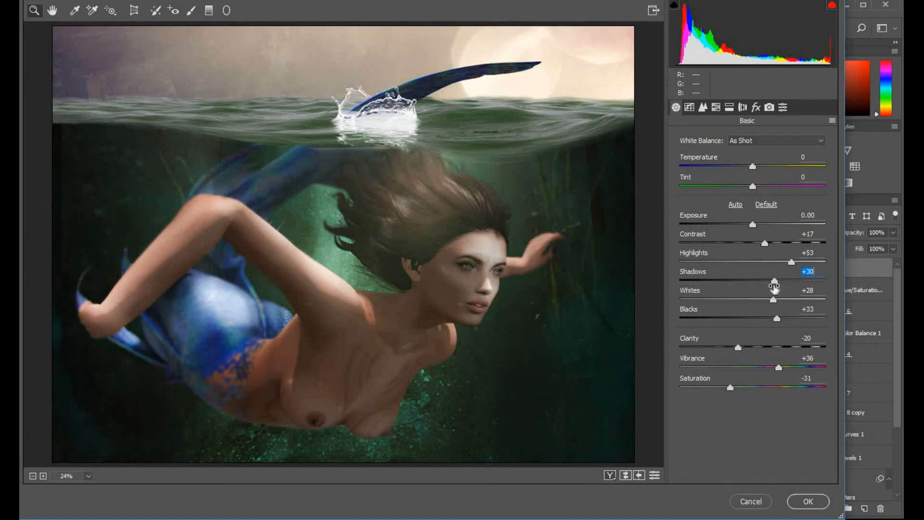
Step: Adjust the parametric tone curve to Highlights +39, Lights +31 and Shadows +19, keeping Darks at 0
{"action": "left_click", "coordinate": [690, 109]}
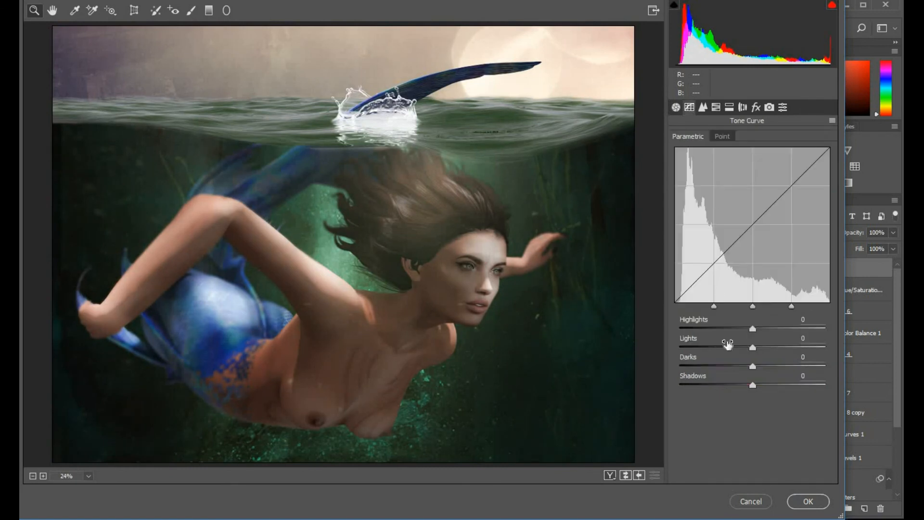
{"action": "left_click_drag", "start_coordinate": [755, 332], "coordinate": [775, 342]}
{"action": "left_click_drag", "start_coordinate": [753, 385], "coordinate": [765, 385]}
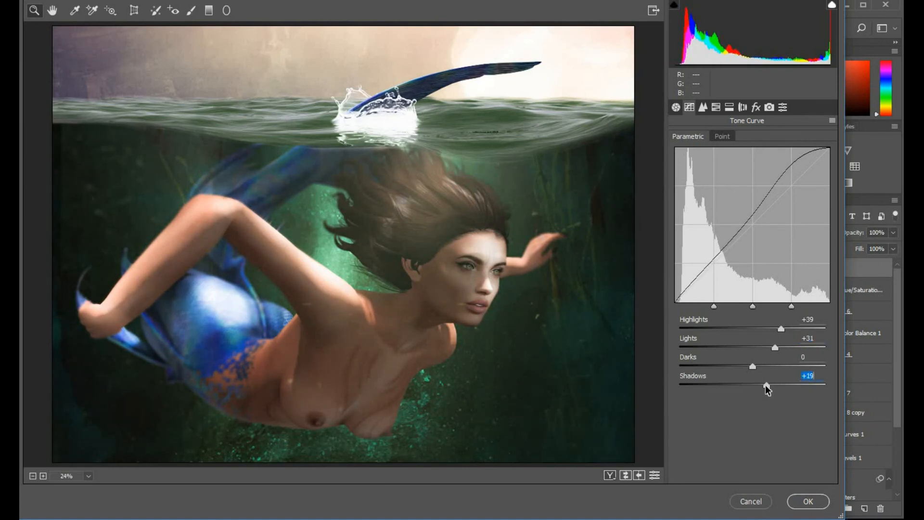
{"action": "left_click_drag", "start_coordinate": [749, 367], "coordinate": [750, 366]}
{"action": "double_click", "coordinate": [752, 366]}
Step: Set Dehaze to +23, Grain to 35 and the post-crop vignette to -28, and apply the filter
{"action": "left_click", "coordinate": [756, 107]}
{"action": "left_click_drag", "start_coordinate": [753, 157], "coordinate": [769, 159]}
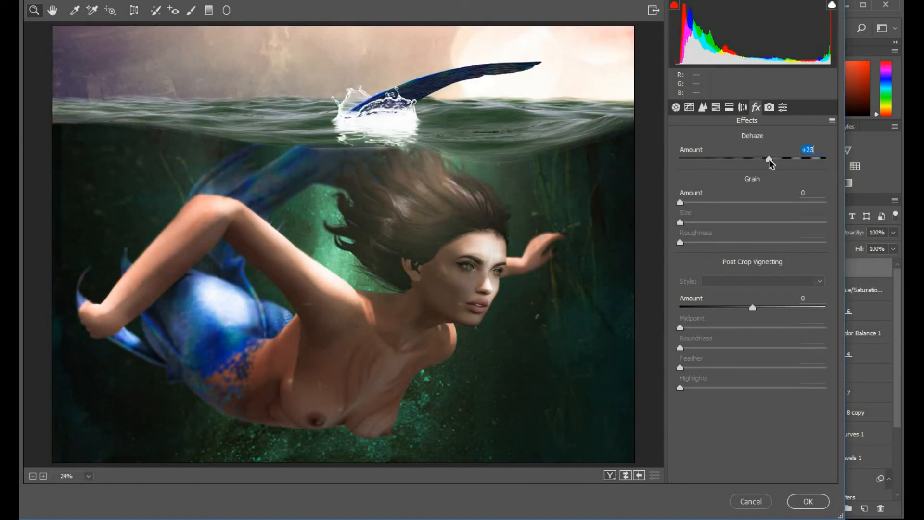
{"action": "left_click_drag", "start_coordinate": [679, 202], "coordinate": [731, 203]}
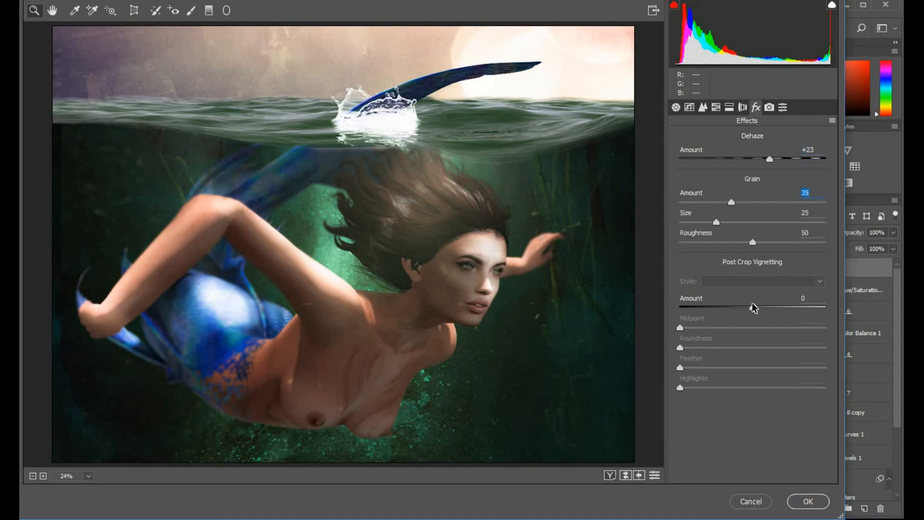
{"action": "left_click_drag", "start_coordinate": [747, 308], "coordinate": [730, 312]}
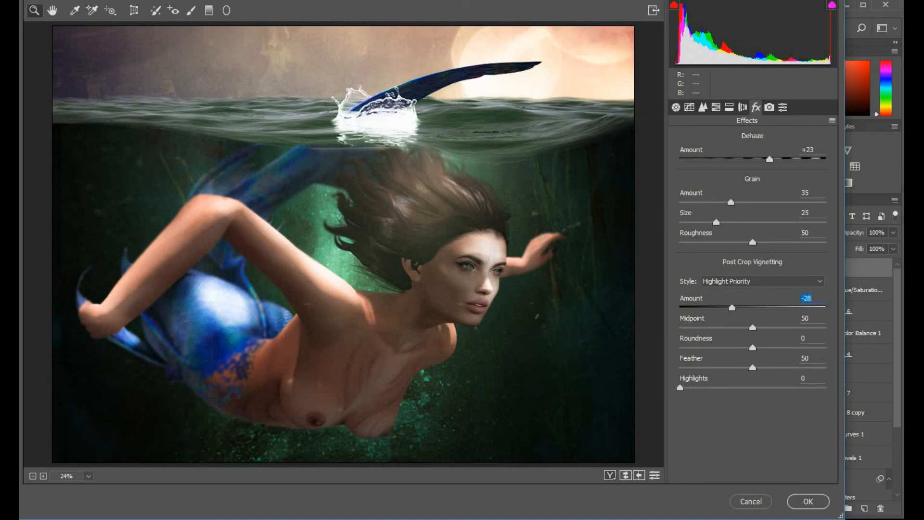
{"action": "left_click", "coordinate": [809, 502]}
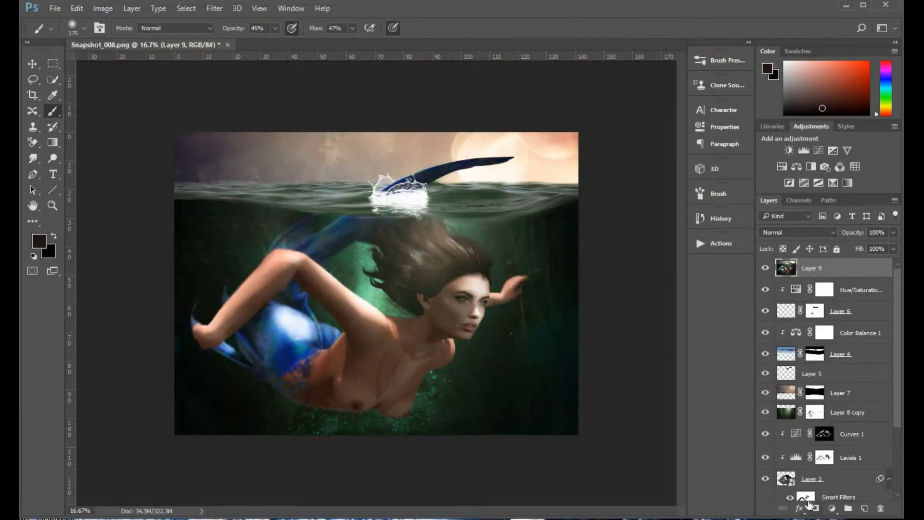
Step: Toggle Layer 9's visibility to compare the image before and after the Camera Raw grading
{"action": "left_click", "coordinate": [766, 269]}
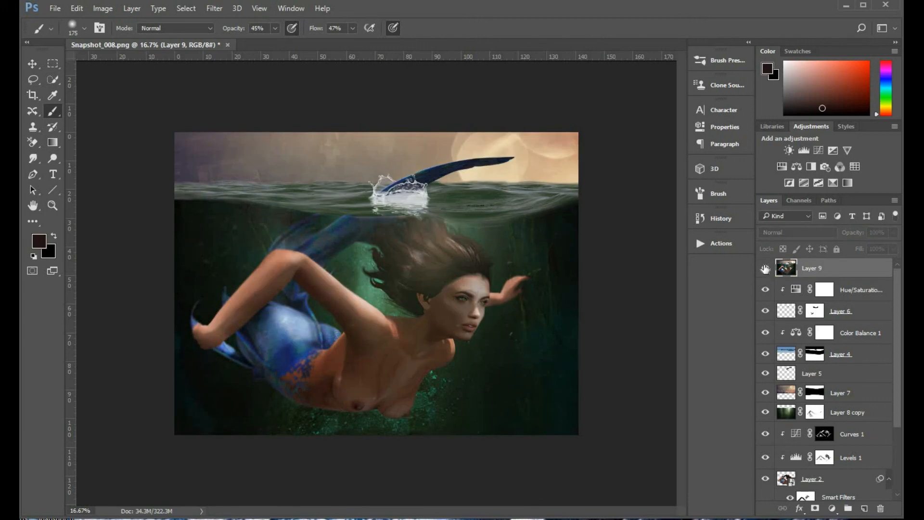
{"action": "left_click", "coordinate": [765, 269]}
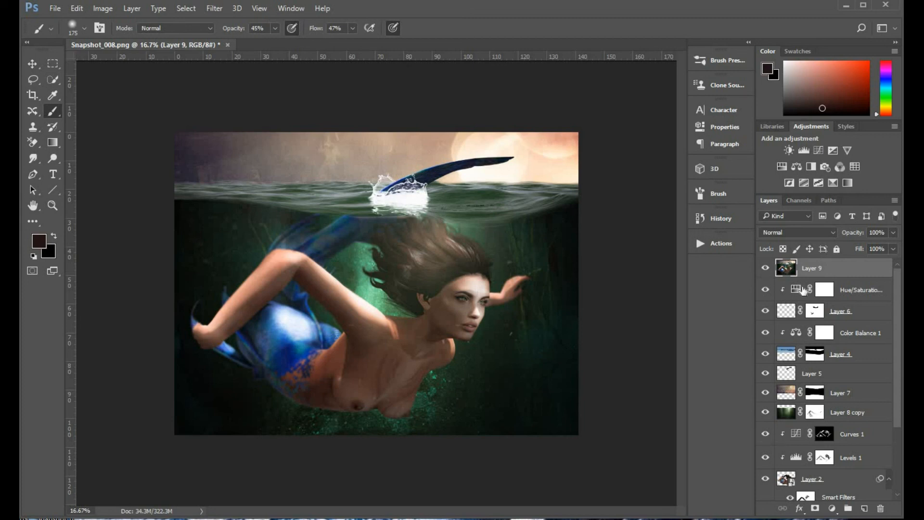
{"action": "left_click", "coordinate": [766, 270]}
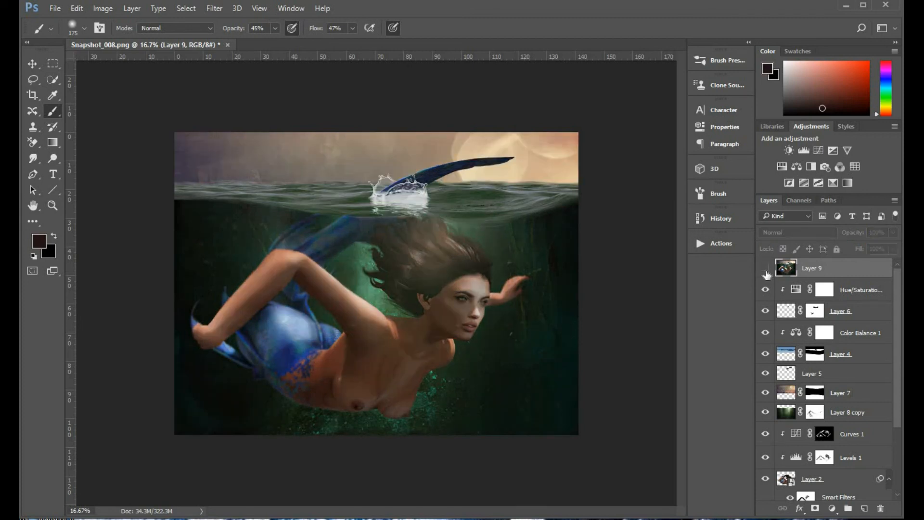
{"action": "left_click", "coordinate": [766, 268]}
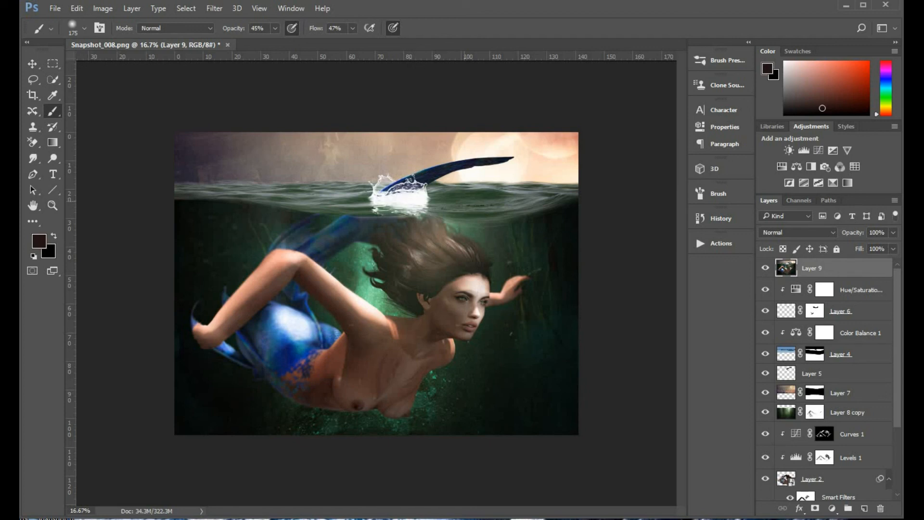
Step: Add a mask to Layer 9 and paint black at 21% opacity and 26% flow over the splash, bright sky and tail highlight
{"action": "left_click", "coordinate": [815, 509]}
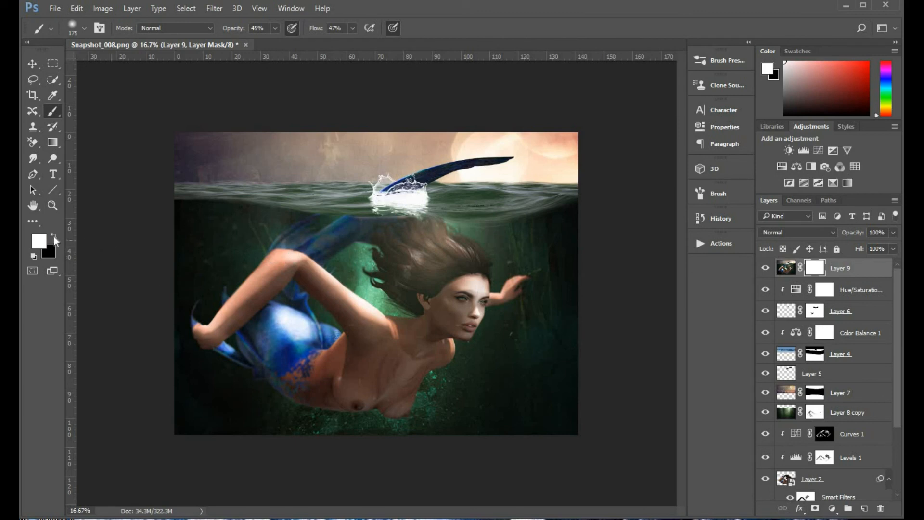
{"action": "key", "text": "x"}
{"action": "left_click", "coordinate": [275, 28]}
{"action": "left_click", "coordinate": [262, 42]}
{"action": "left_click", "coordinate": [353, 28]}
{"action": "left_click", "coordinate": [341, 42]}
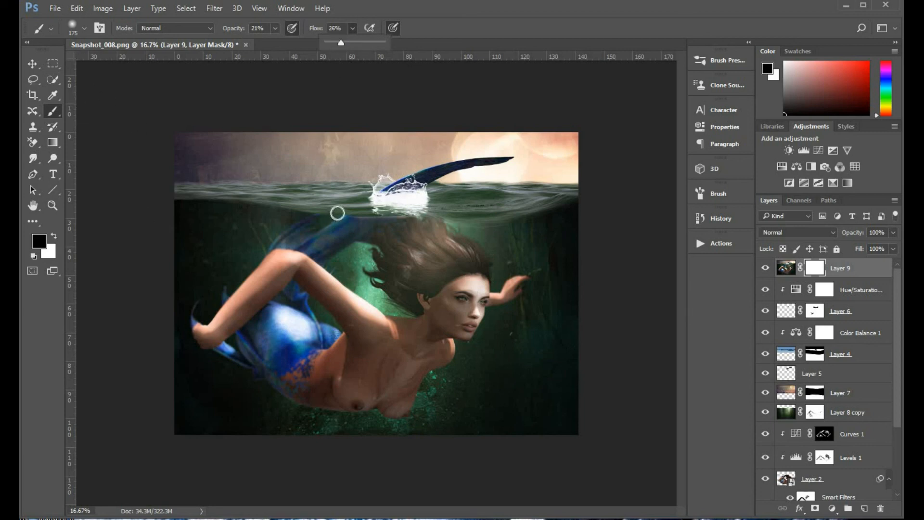
{"action": "mouse_move", "coordinate": [416, 200]}
{"action": "left_mouse_down"}
{"action": "mouse_move", "coordinate": [385, 200]}
{"action": "mouse_move", "coordinate": [419, 198]}
{"action": "mouse_move", "coordinate": [389, 200]}
{"action": "mouse_move", "coordinate": [427, 207]}
{"action": "mouse_move", "coordinate": [370, 197]}
{"action": "mouse_move", "coordinate": [436, 199]}
{"action": "mouse_move", "coordinate": [394, 199]}
{"action": "mouse_move", "coordinate": [430, 186]}
{"action": "mouse_move", "coordinate": [378, 199]}
{"action": "mouse_move", "coordinate": [420, 203]}
{"action": "mouse_move", "coordinate": [370, 198]}
{"action": "mouse_move", "coordinate": [425, 197]}
{"action": "mouse_move", "coordinate": [371, 197]}
{"action": "mouse_move", "coordinate": [406, 197]}
{"action": "left_mouse_up"}
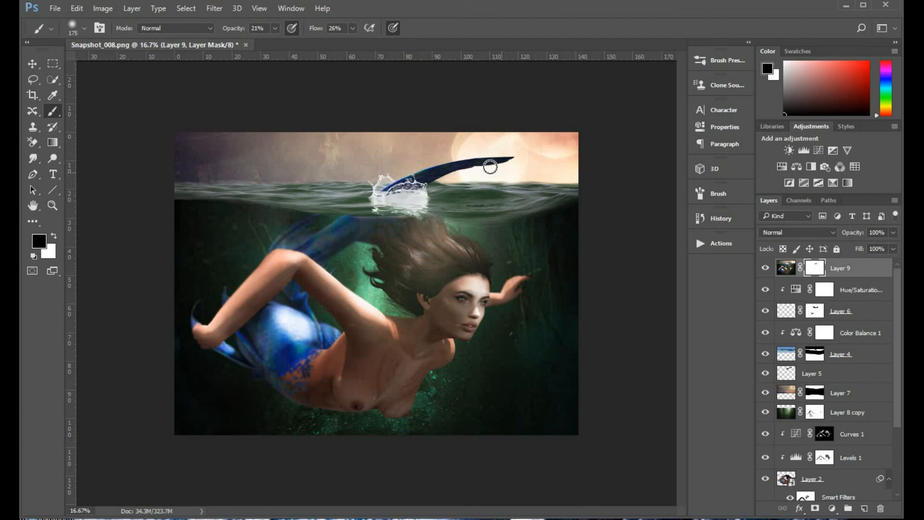
{"action": "mouse_move", "coordinate": [522, 168]}
{"action": "left_mouse_down"}
{"action": "mouse_move", "coordinate": [459, 182]}
{"action": "mouse_move", "coordinate": [559, 158]}
{"action": "left_mouse_up"}
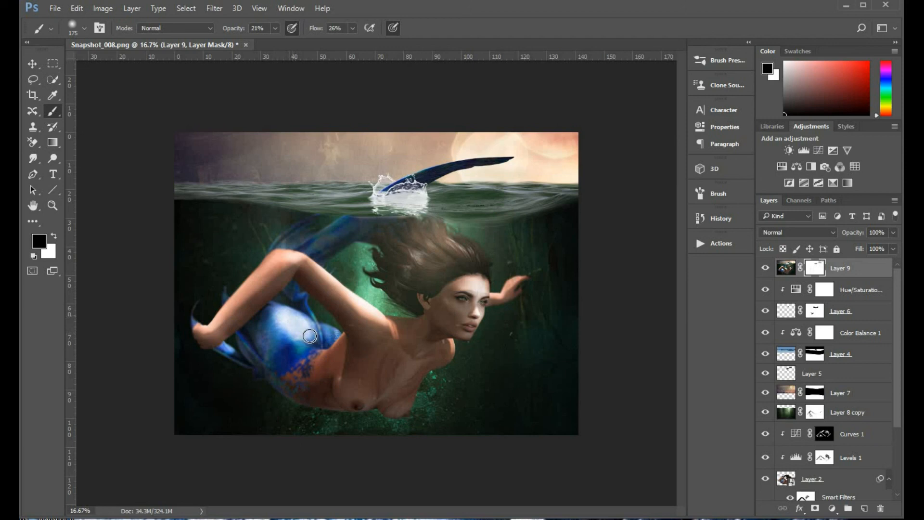
{"action": "mouse_move", "coordinate": [282, 314]}
{"action": "left_mouse_down"}
{"action": "mouse_move", "coordinate": [303, 340]}
{"action": "mouse_move", "coordinate": [288, 317]}
{"action": "mouse_move", "coordinate": [326, 339]}
{"action": "mouse_move", "coordinate": [301, 318]}
{"action": "mouse_move", "coordinate": [313, 333]}
{"action": "mouse_move", "coordinate": [274, 312]}
{"action": "mouse_move", "coordinate": [289, 336]}
{"action": "left_mouse_up"}
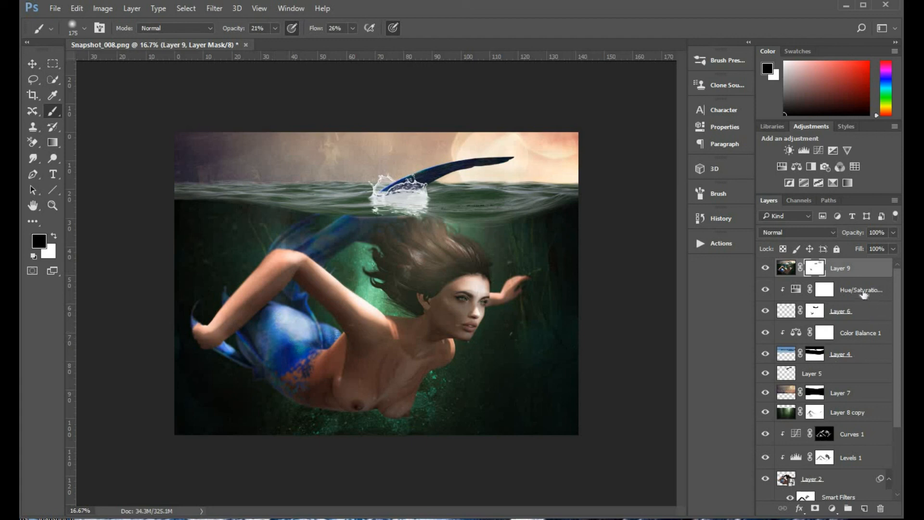
Step: Stamp all visible layers into a new merged layer above Layer 9
{"action": "key", "text": "ctrl+2"}
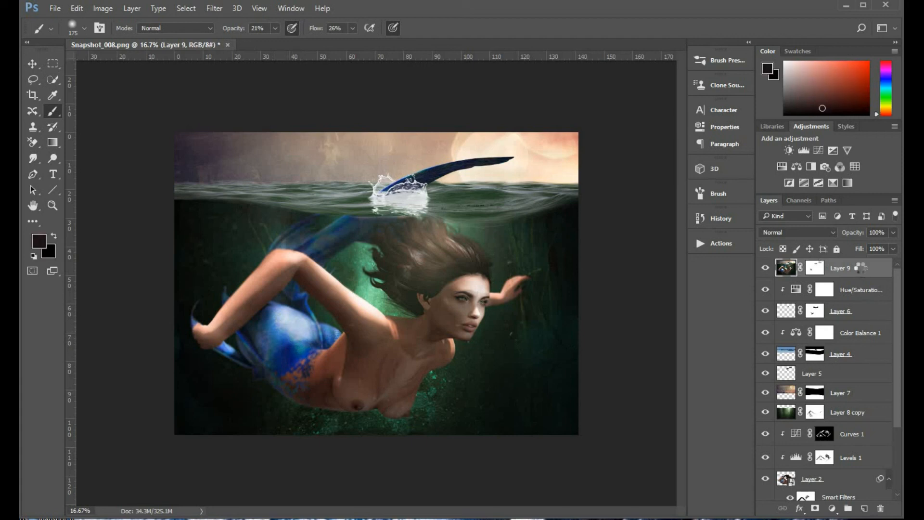
{"action": "key", "text": "ctrl+alt+shift+e"}
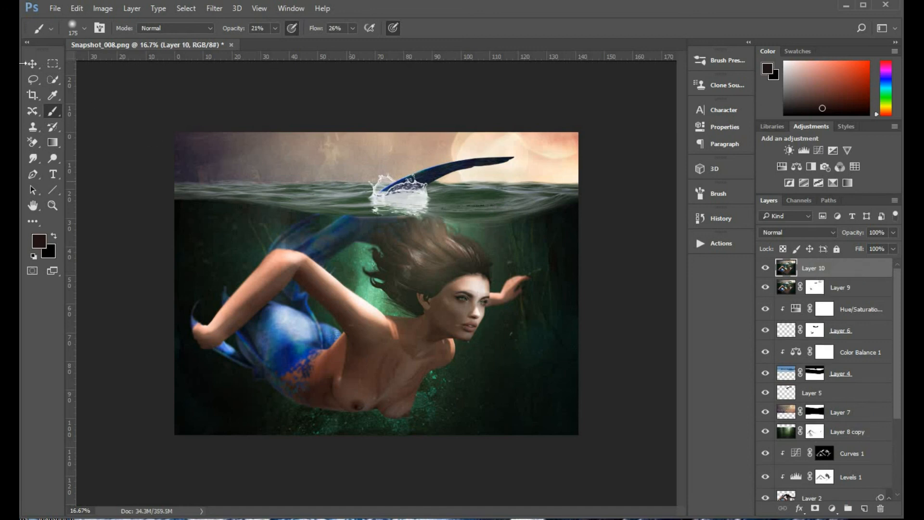
{"action": "left_click", "coordinate": [53, 206]}
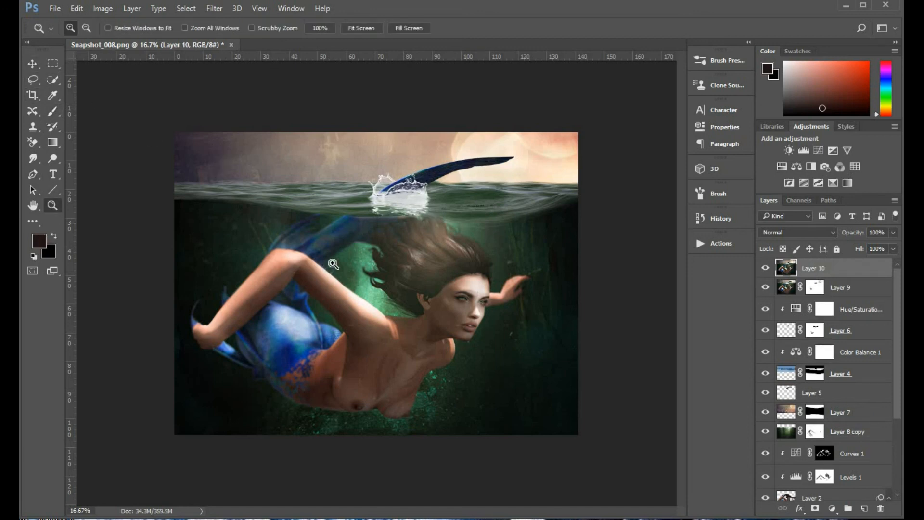
{"action": "left_click", "coordinate": [332, 265]}
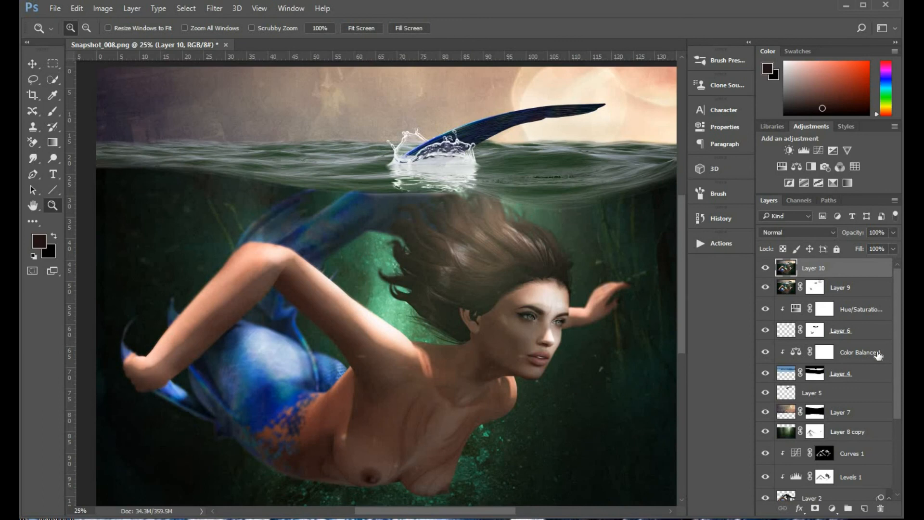